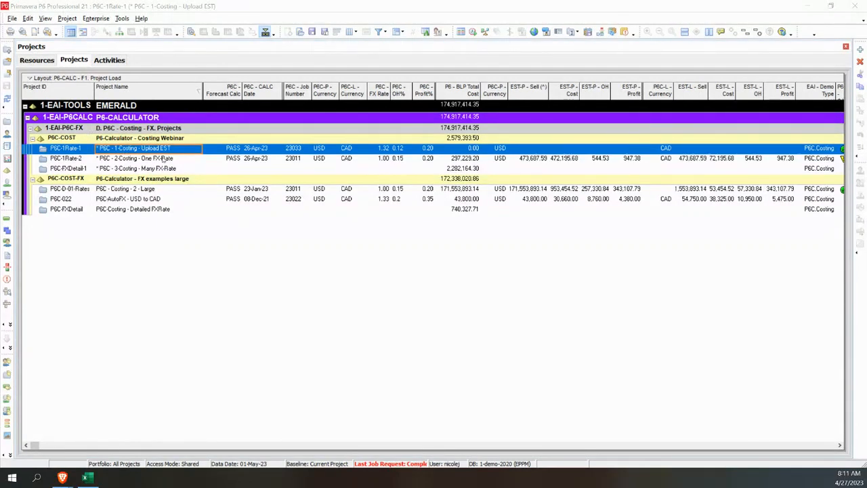
# Step: Look over the P6C-COST costing webinar projects and select the * P6C - 1-Costing - Upload EST project
pyautogui.click(162, 159)
pyautogui.click(163, 168)
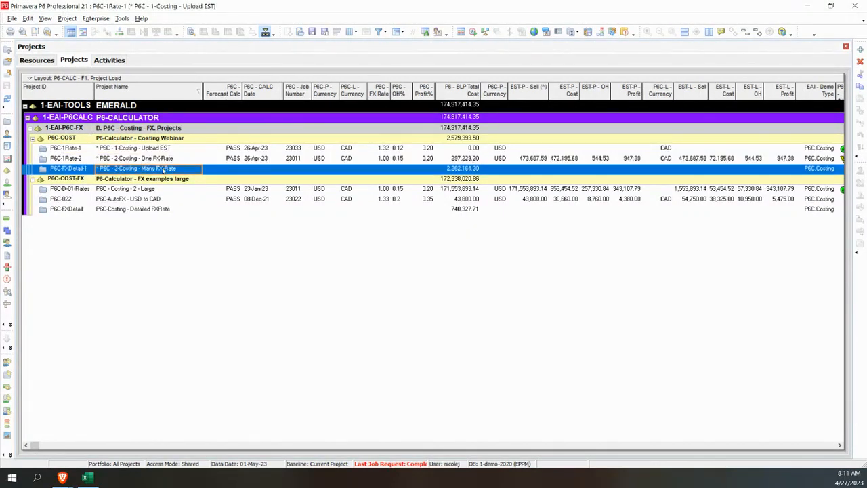
pyautogui.click(163, 149)
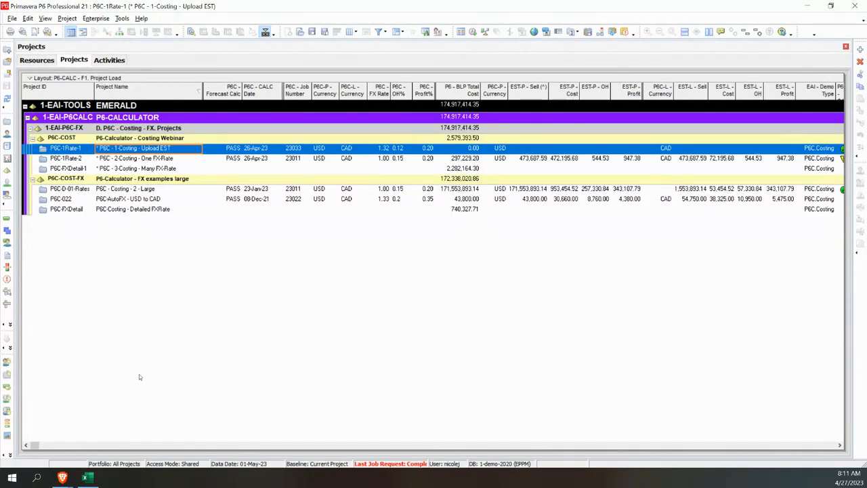
# Step: Open the resource list and examine the project-specific rate columns, starting with the P6C - Forecast - Lower resource
pyautogui.moveTo(91, 483)
pyautogui.click(8, 134)
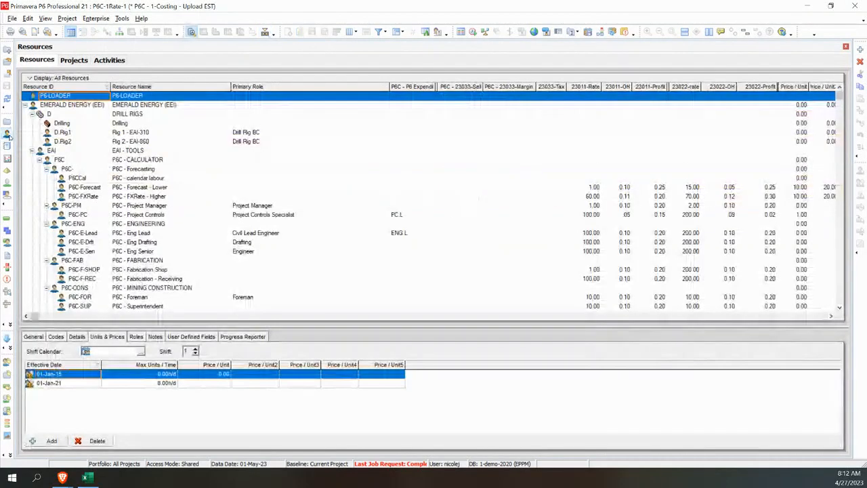
pyautogui.click(258, 186)
pyautogui.scroll(-1, 259, 185)
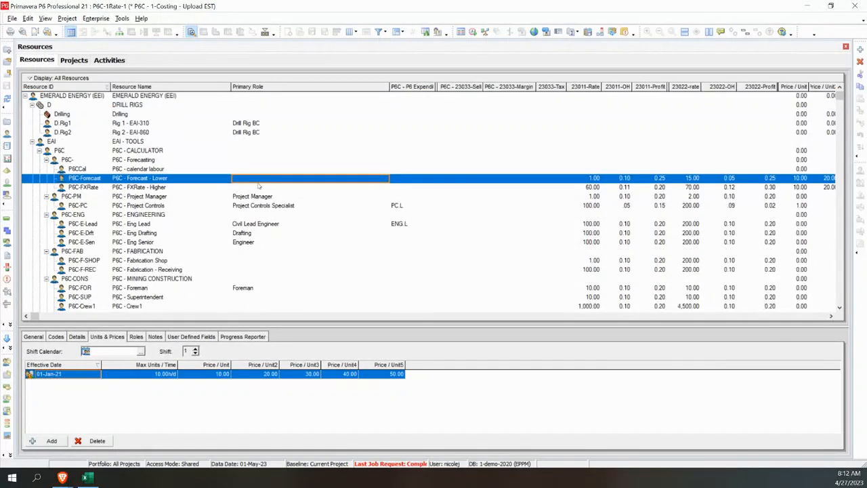
pyautogui.scroll(-1, 258, 186)
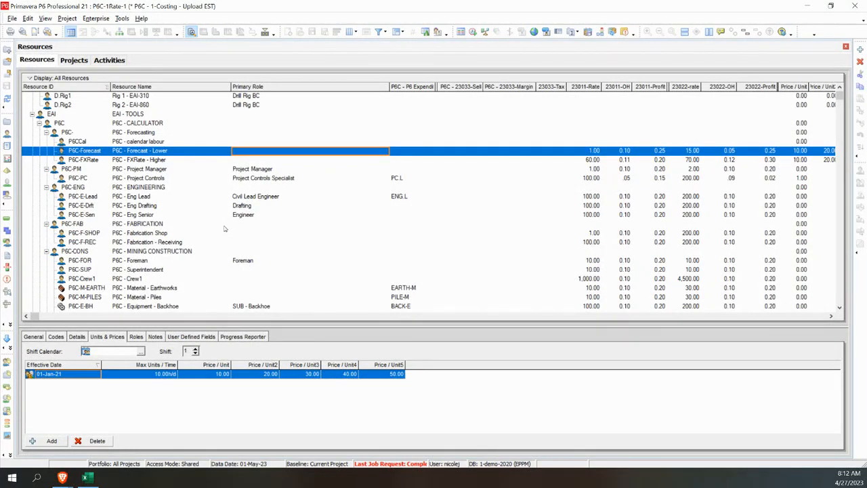
# Step: Compare the FXRate - Higher and Project Manager resources, inspecting the Project Manager's Price / Unit4 and Price / Unit5 fields
pyautogui.click(278, 162)
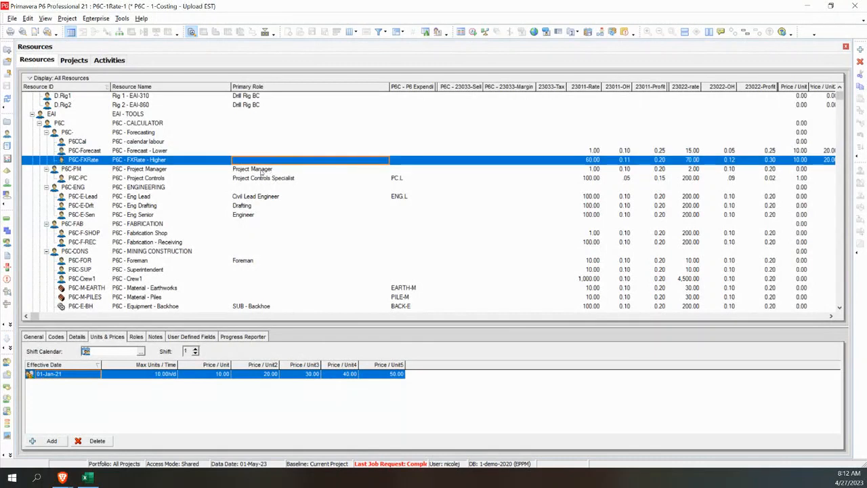
pyautogui.click(259, 171)
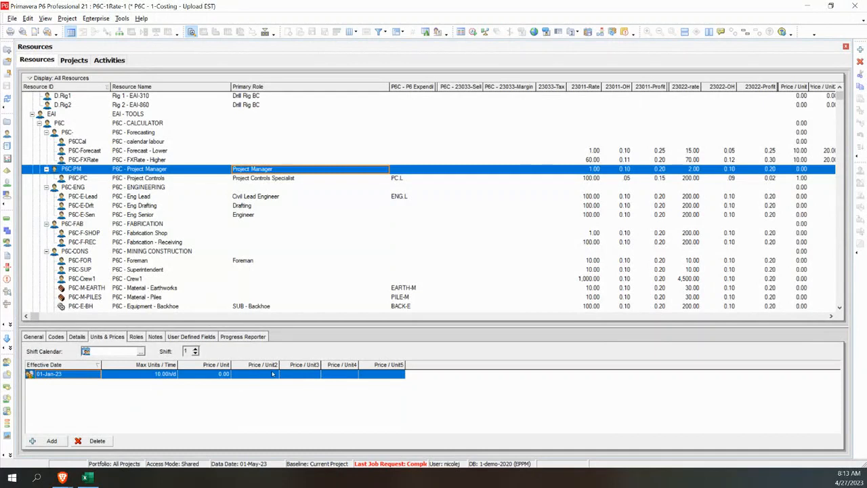
pyautogui.click(351, 375)
pyautogui.click(380, 376)
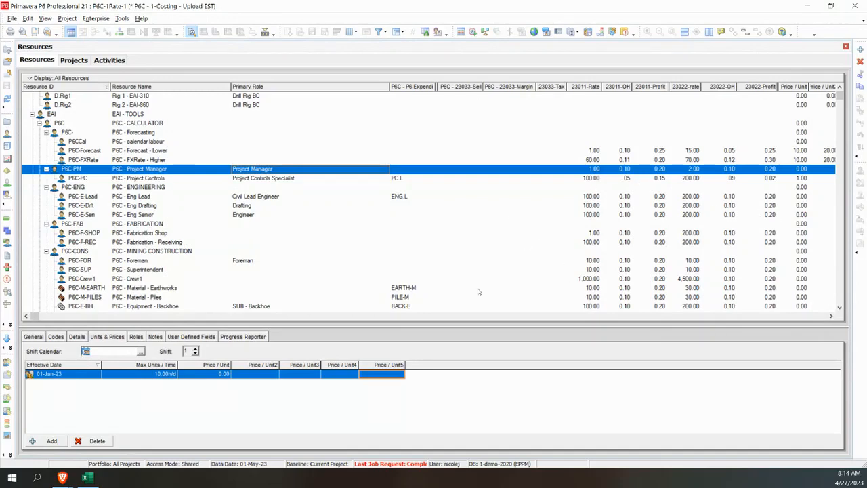
# Step: Switch to Excel and open the workbook P6-Calculator - 1-Load Example-A.xlsx from the P6-Calculator Costing folder
pyautogui.click(87, 477)
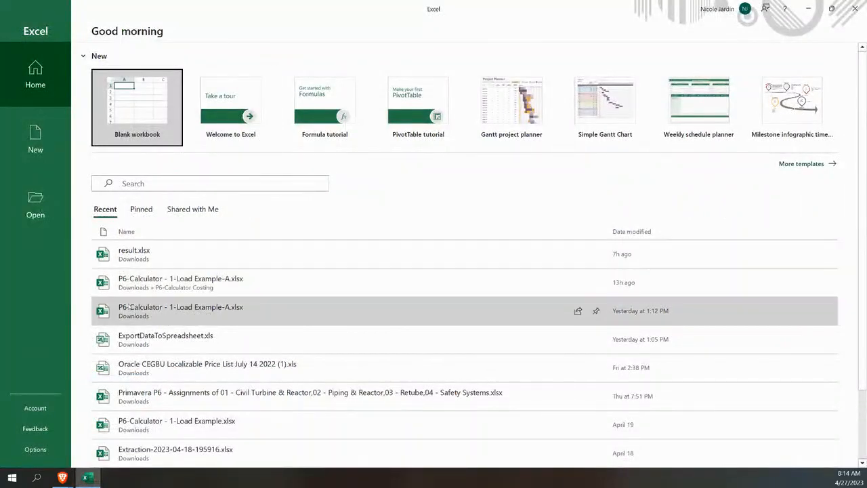
pyautogui.click(156, 280)
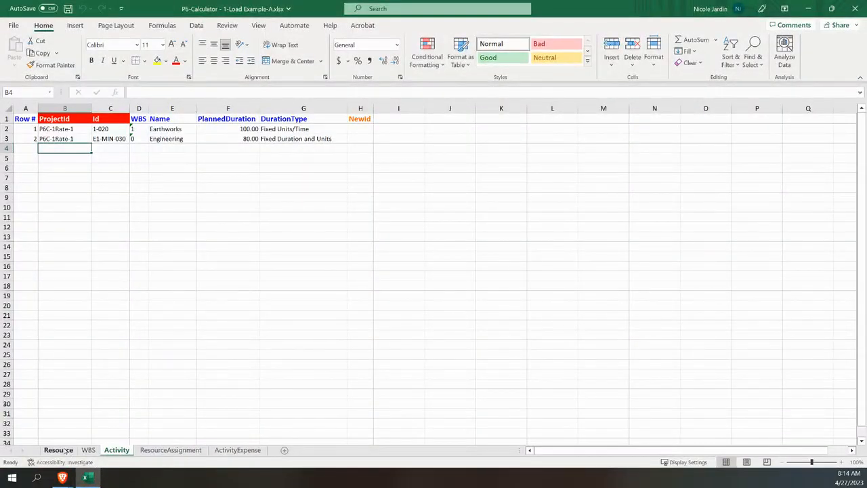
pyautogui.click(67, 483)
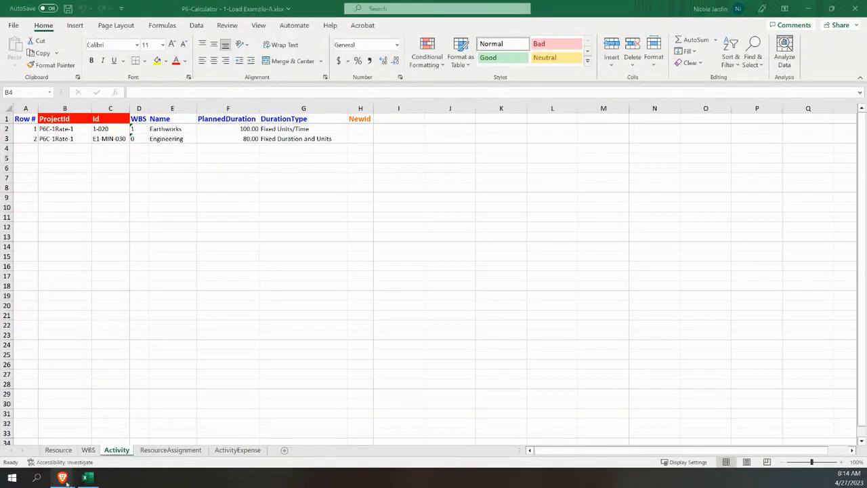
pyautogui.hotkey('alt', 'Tab')
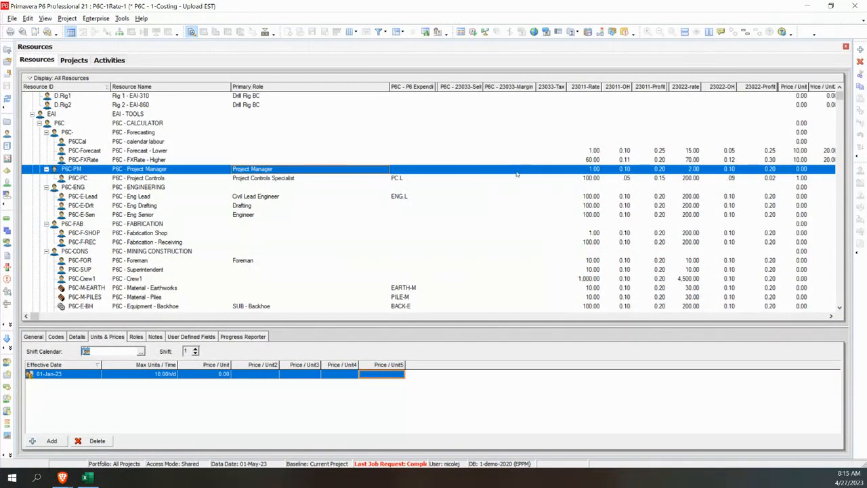
pyautogui.click(86, 477)
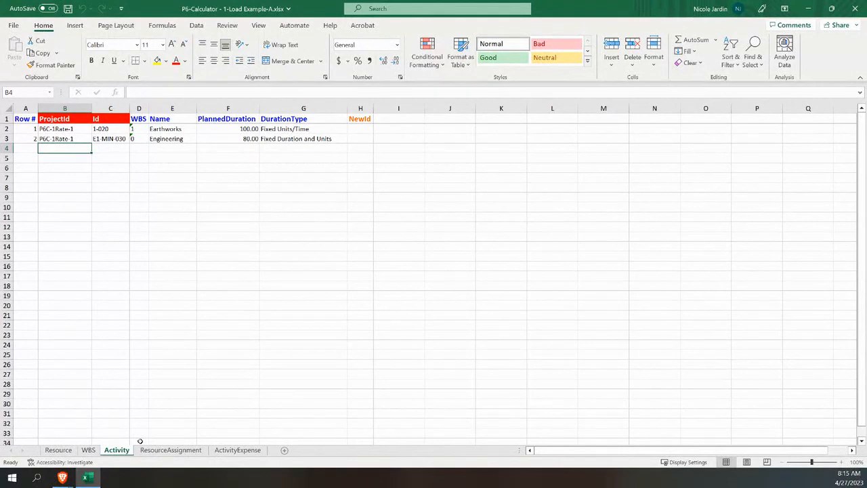
# Step: Examine the Resource sheet's UDF columns for P6C - 23033 Margin, Sell and Tax
pyautogui.click(71, 451)
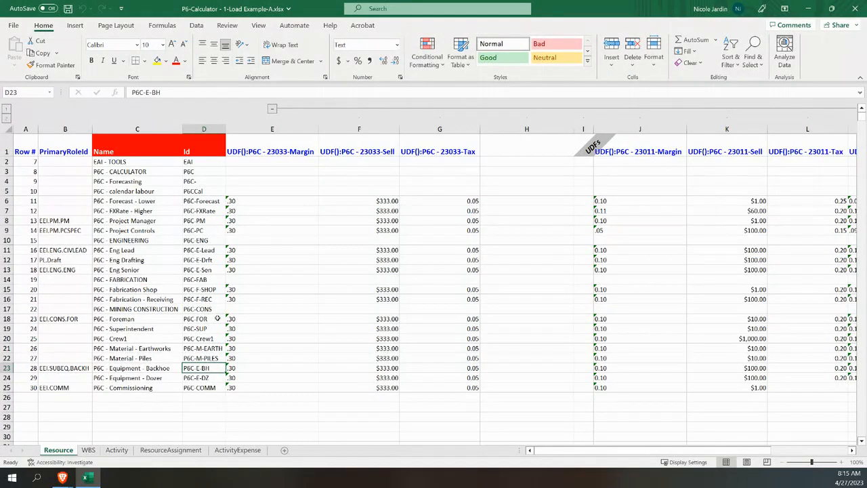
pyautogui.click(285, 153)
pyautogui.click(353, 150)
pyautogui.click(431, 151)
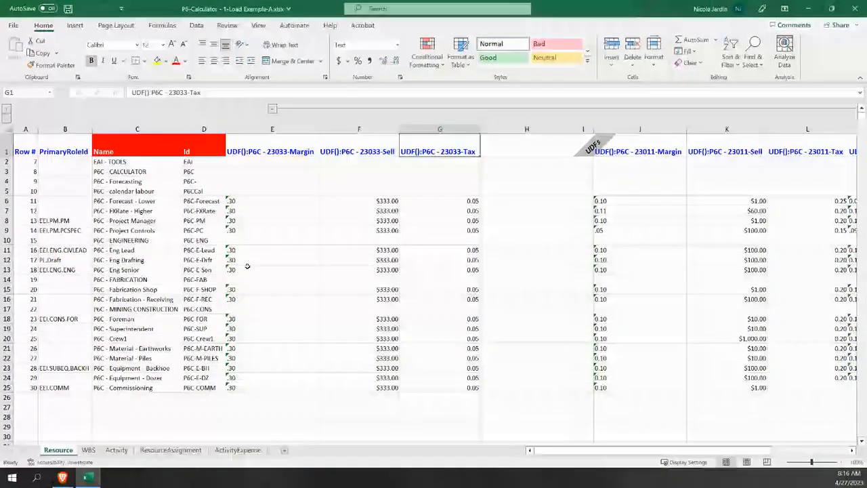
# Step: Review the WBS and Activity sheets, checking the Earthworks activity's name and planned duration
pyautogui.click(87, 453)
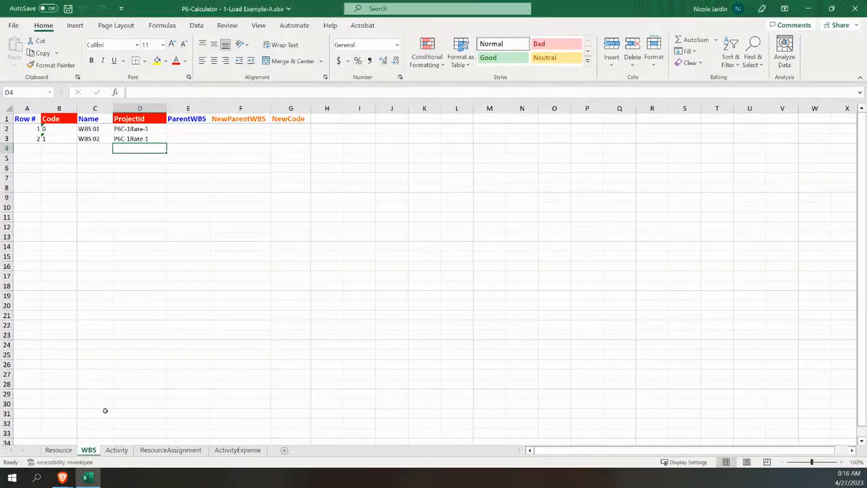
pyautogui.click(115, 452)
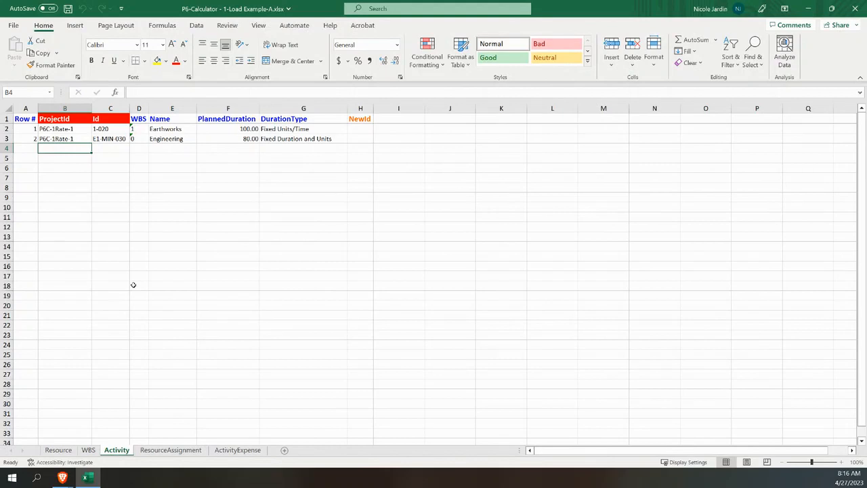
pyautogui.click(175, 130)
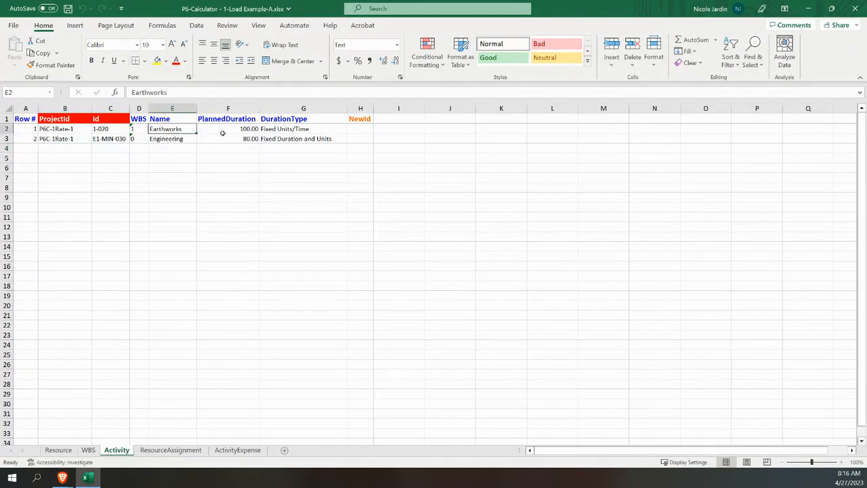
pyautogui.click(223, 132)
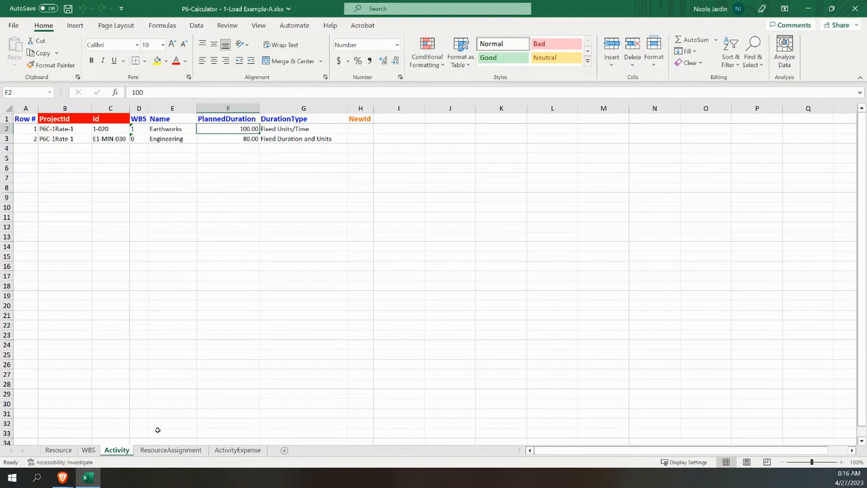
# Step: Review the ResourceAssignment sheet and its PlannedUnitsPerTime column, glancing at the ActivityExpense sheet
pyautogui.click(184, 452)
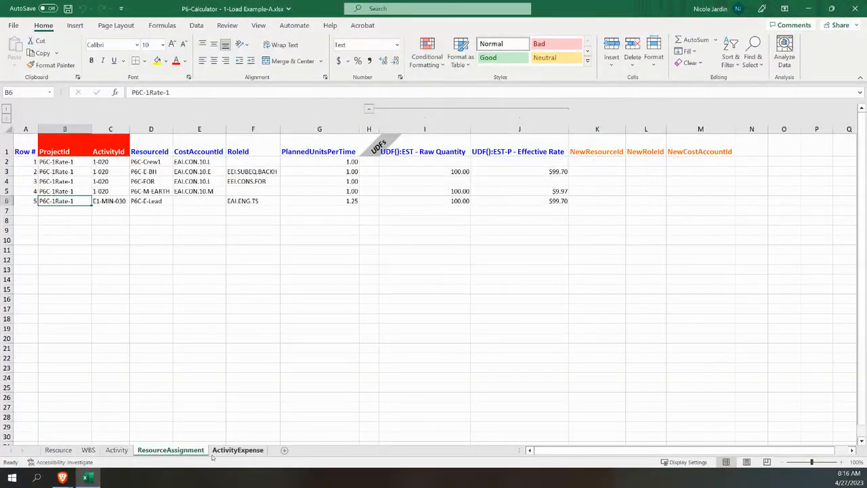
pyautogui.click(232, 454)
pyautogui.click(190, 454)
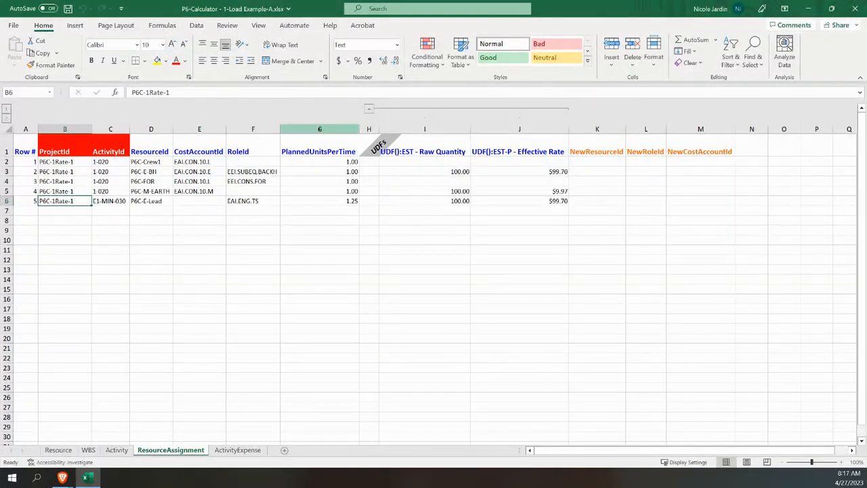
pyautogui.click(320, 128)
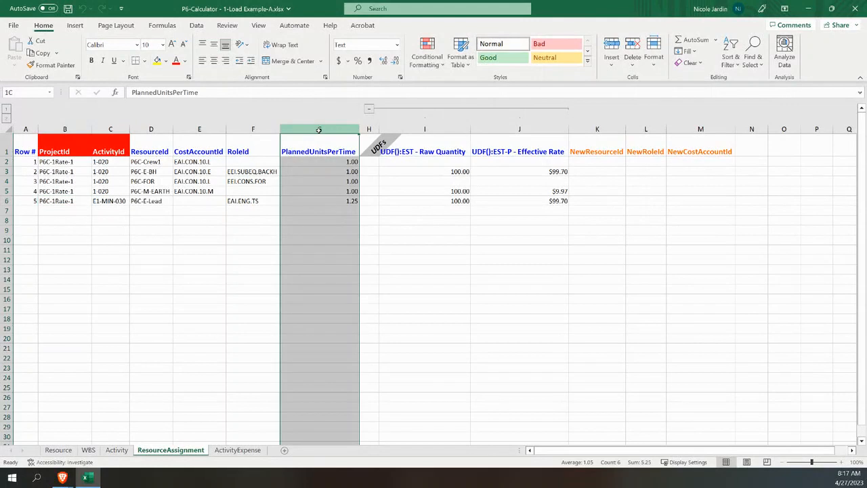
pyautogui.click(336, 181)
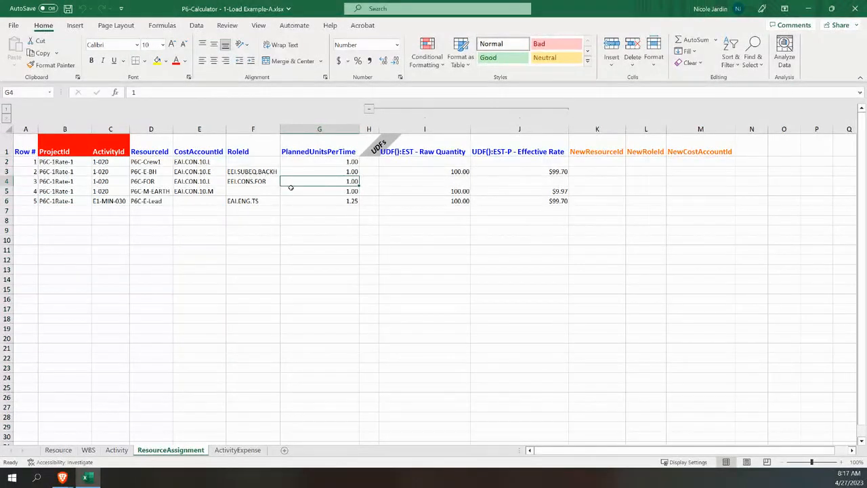
# Step: Inspect the EST - Raw Quantity UDF column for each resource assignment, including the rows left blank
pyautogui.click(428, 131)
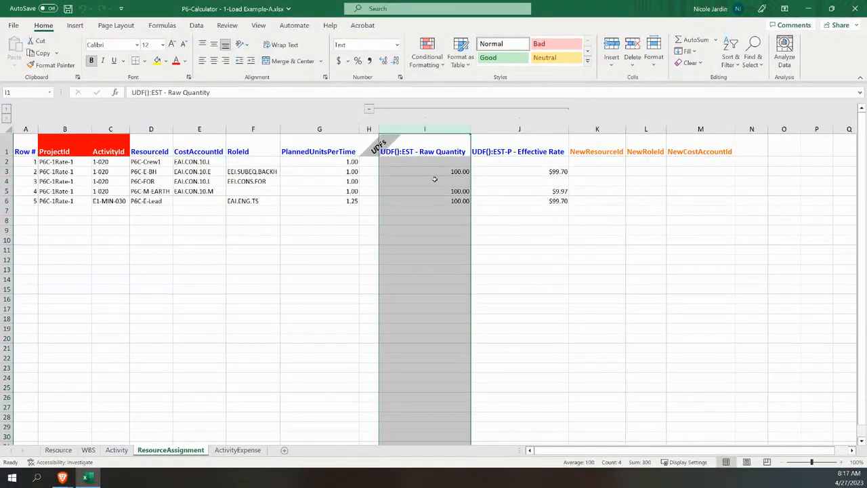
pyautogui.click(447, 174)
pyautogui.click(446, 191)
pyautogui.click(442, 201)
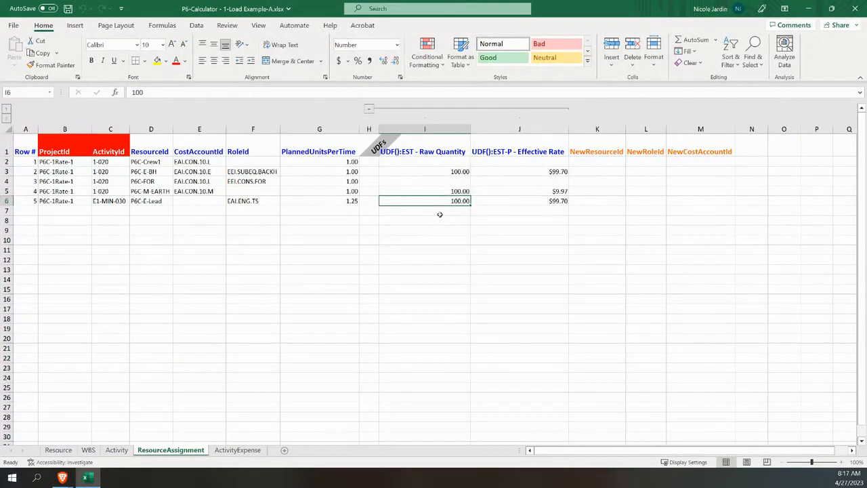
pyautogui.click(450, 180)
pyautogui.click(449, 163)
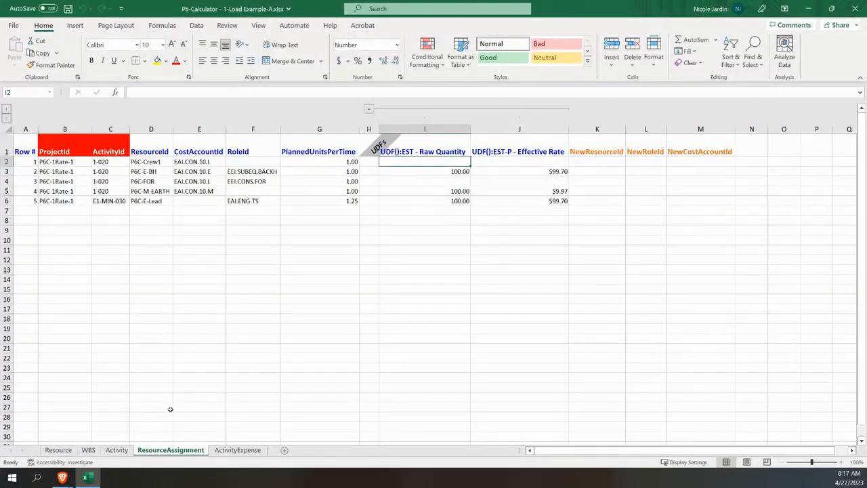
# Step: Review the ActivityExpense sheet and select the CostAccountId cells of the three expense rows
pyautogui.click(234, 450)
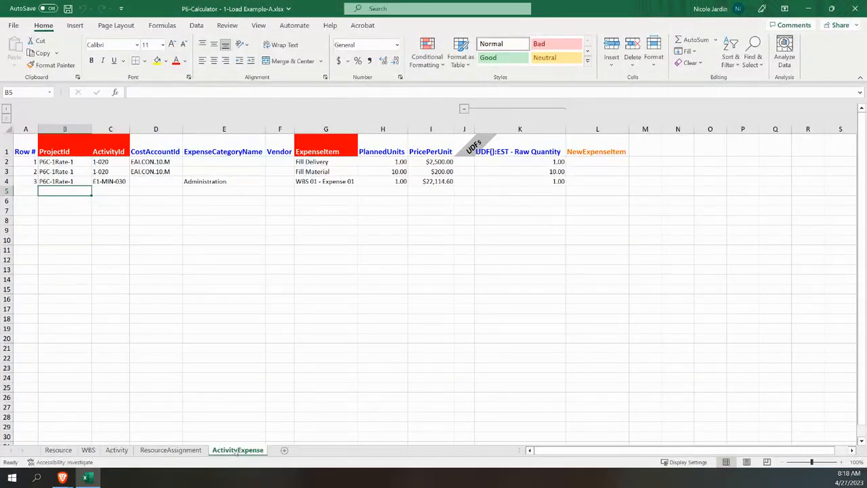
pyautogui.click(155, 161)
pyautogui.moveTo(156, 161); pyautogui.dragTo(162, 179)
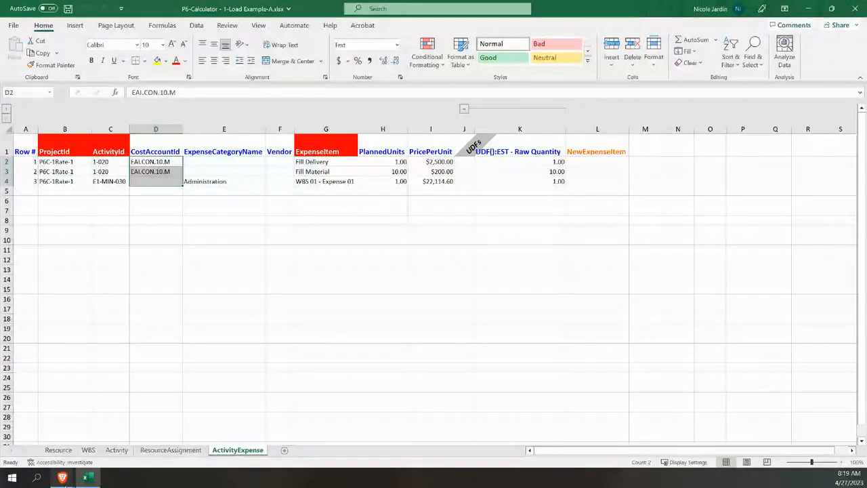
# Step: Switch to P6-Loader in the browser and upload P6-Calculator - 1-Load Example-A.xlsx from the P6-Calculator Costing folder, leaving deletes disabled
pyautogui.moveTo(65, 479)
pyautogui.click(68, 456)
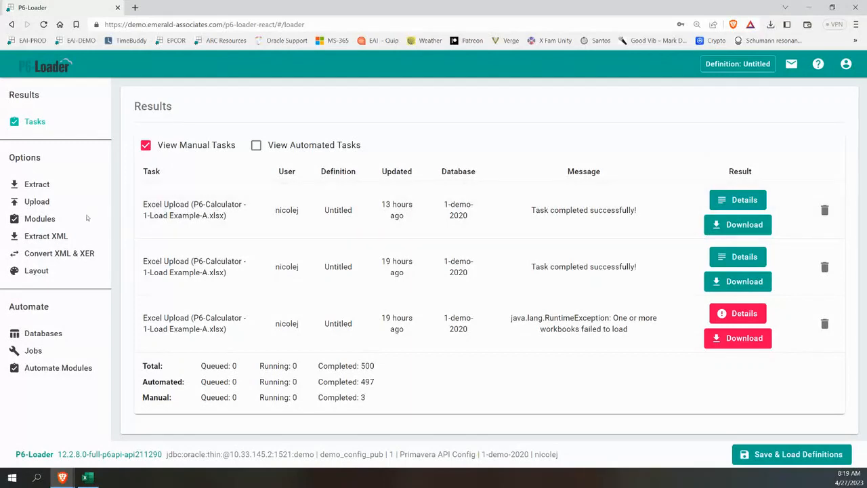
pyautogui.click(46, 203)
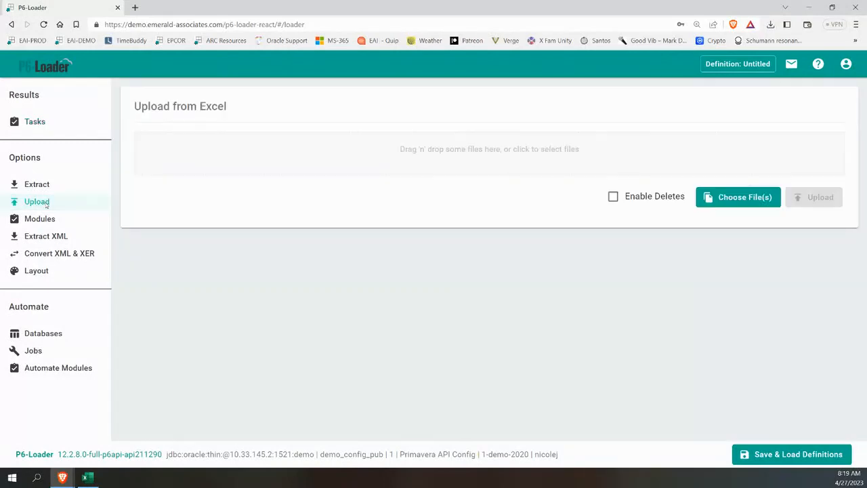
pyautogui.click(539, 167)
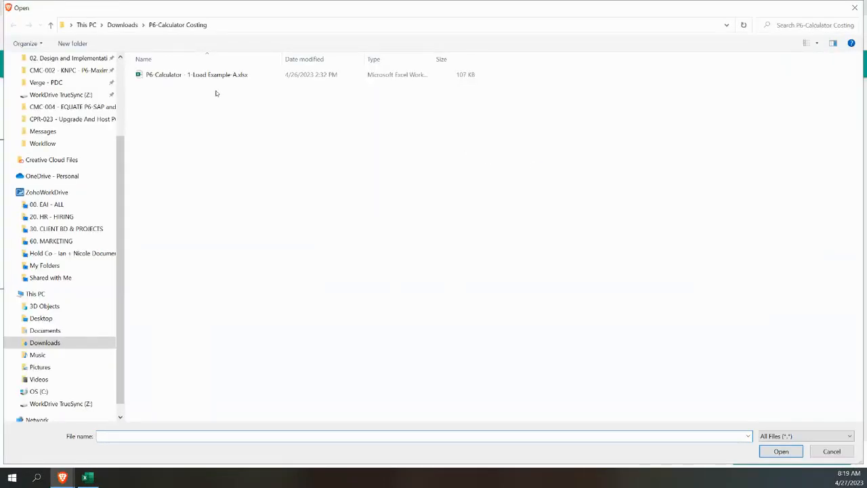
pyautogui.click(215, 77)
pyautogui.click(780, 451)
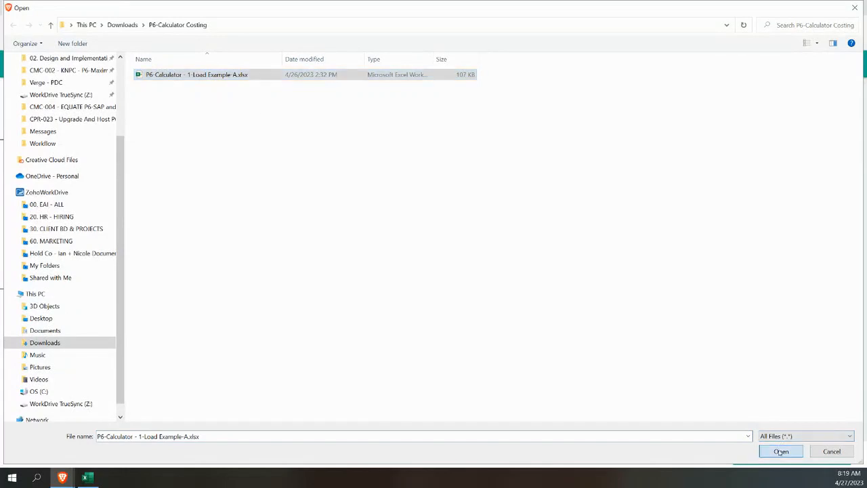
pyautogui.click(811, 214)
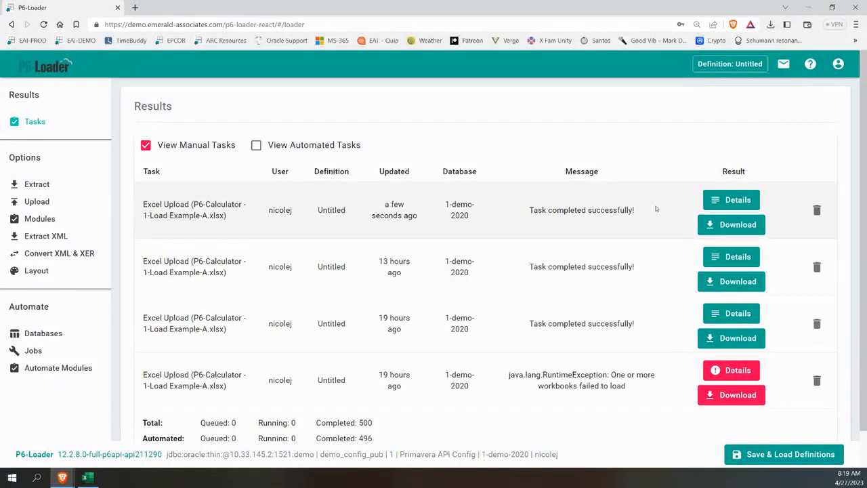
# Step: Return to the Primavera P6 resource list and check the 23033 Sell, Margin and Tax columns
pyautogui.click(63, 480)
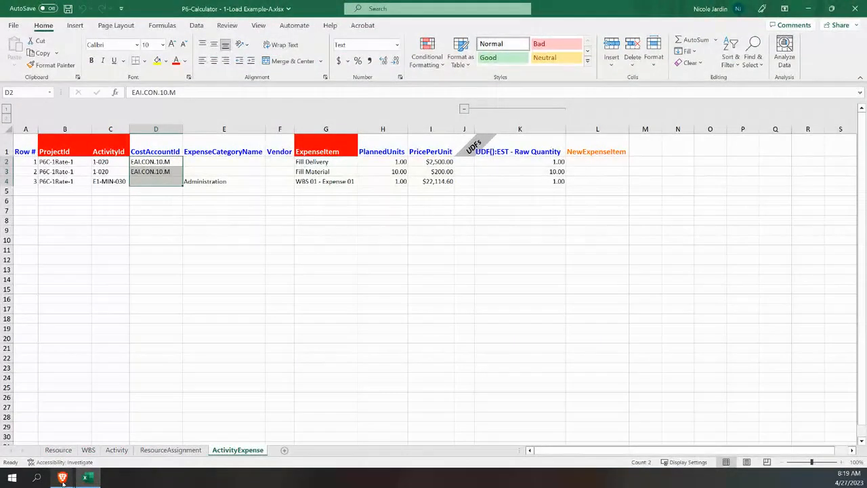
pyautogui.click(63, 480)
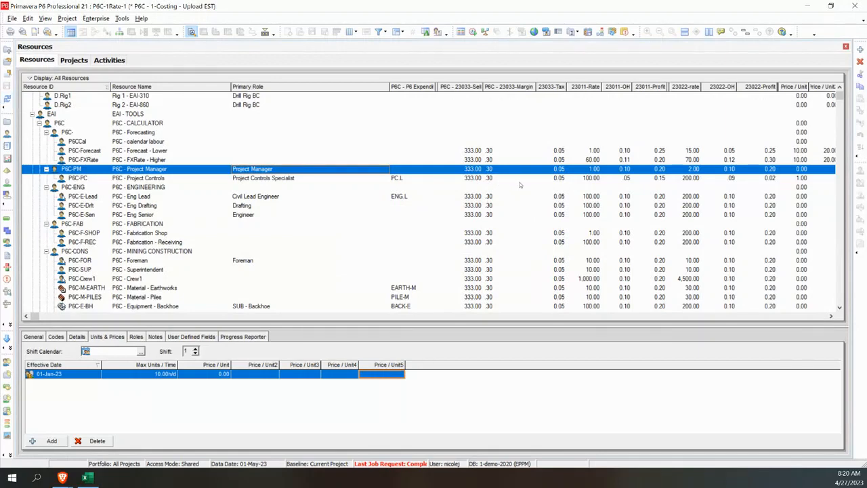
# Step: Show the activities of the open project and widen the activity table to expose the budget and EST columns
pyautogui.click(109, 60)
pyautogui.click(113, 126)
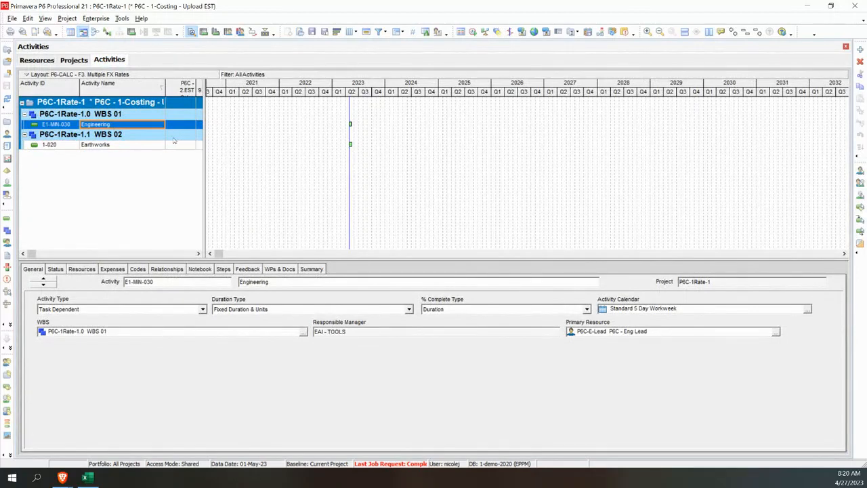
pyautogui.moveTo(204, 156); pyautogui.dragTo(740, 182)
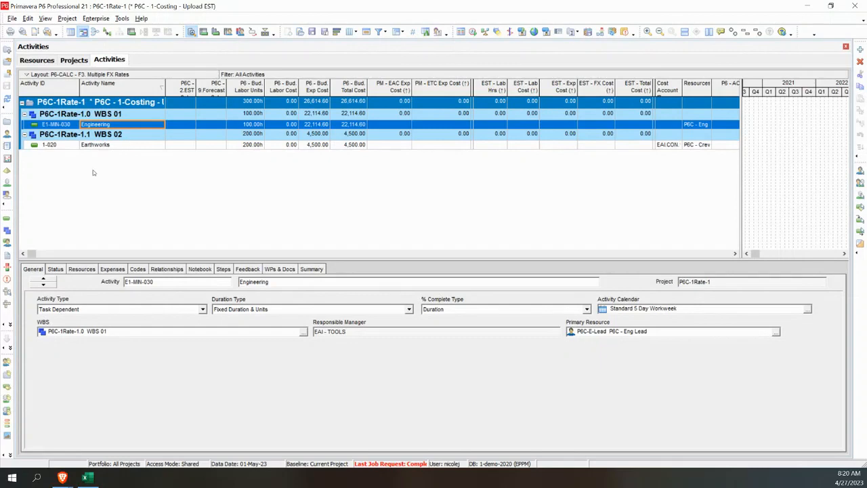
# Step: Apply and open the activity layout P6-CALC - F1. Project Load
pyautogui.click(60, 75)
pyautogui.moveTo(75, 87)
pyautogui.click(141, 86)
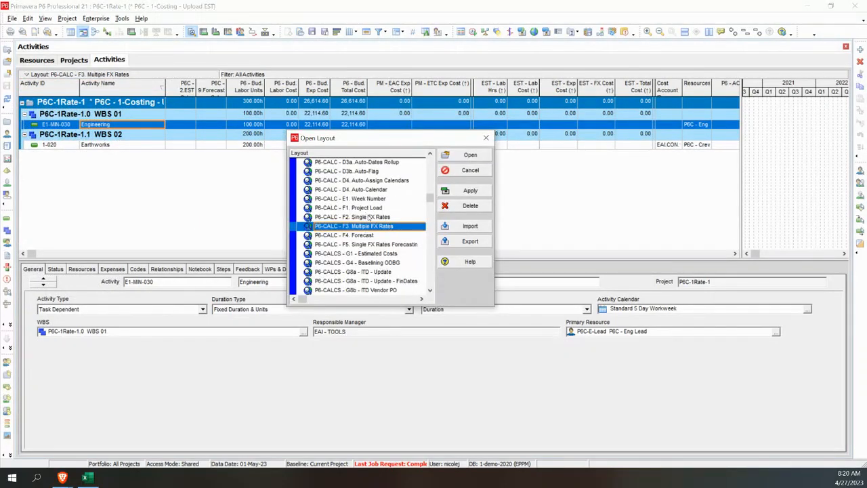
pyautogui.click(371, 207)
pyautogui.click(465, 192)
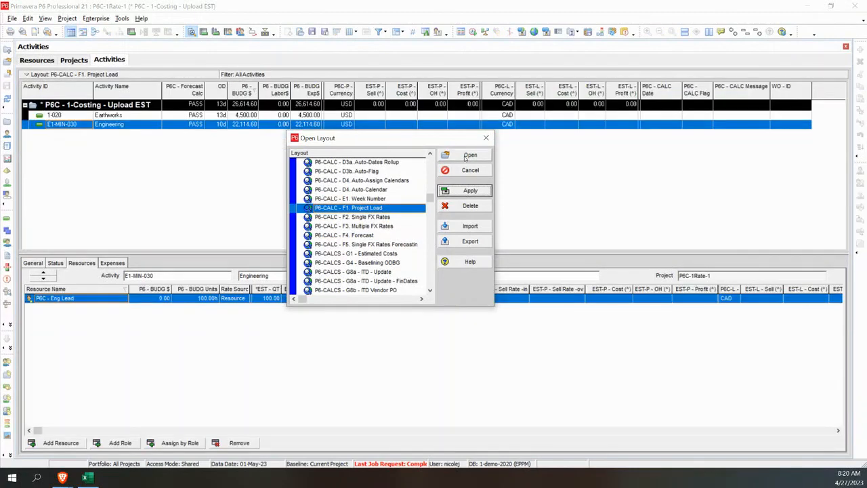
pyautogui.click(468, 156)
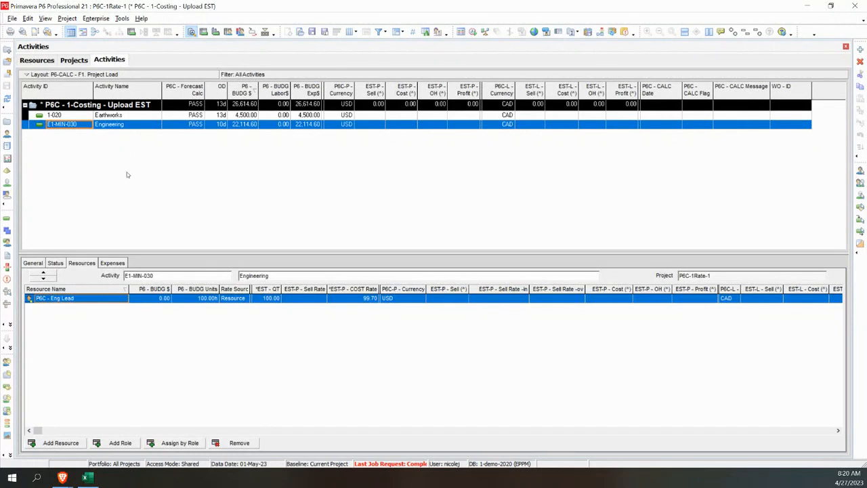
# Step: Check the loaded resource assignments of Earthworks and the expense items of the Engineering and Earthworks activities
pyautogui.click(117, 115)
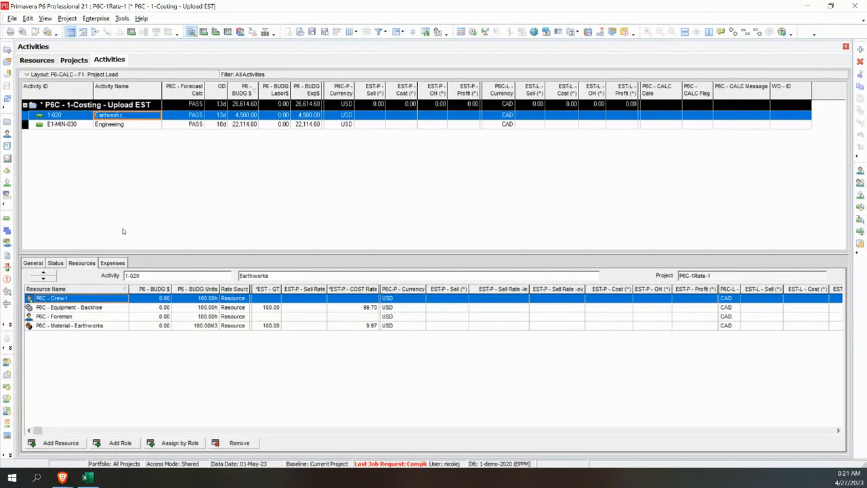
pyautogui.click(113, 264)
pyautogui.click(137, 125)
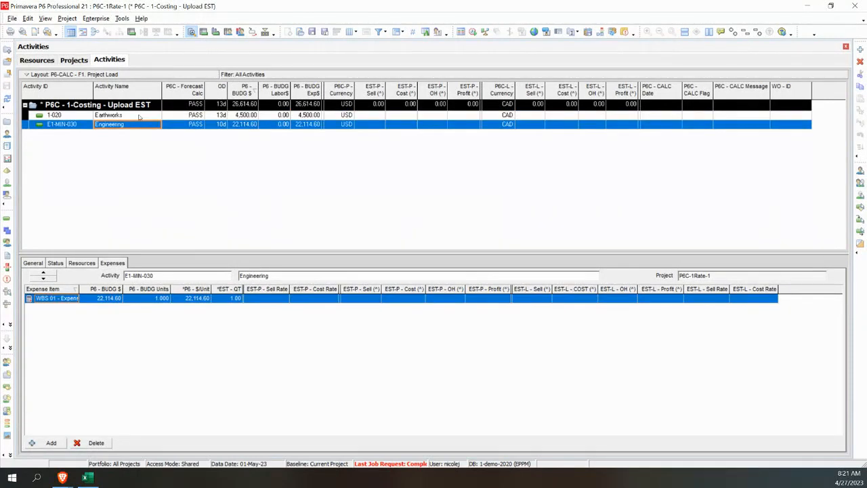
pyautogui.click(138, 115)
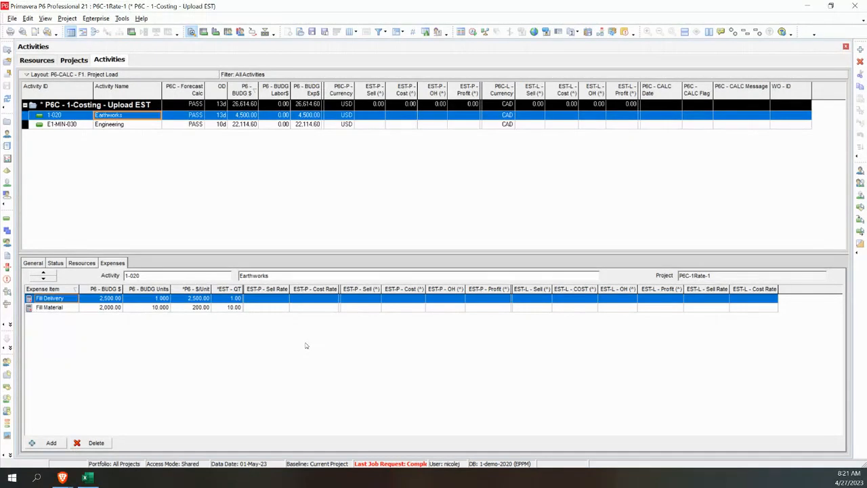
# Step: Compare the job number, currency and P6C - FX Rate settings of the three P6-Calculator - Costing Webinar projects in the project list
pyautogui.click(74, 60)
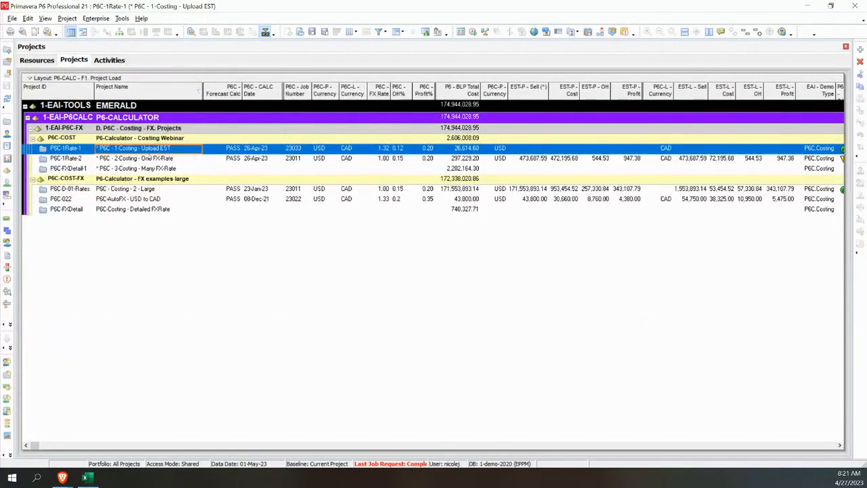
pyautogui.click(149, 158)
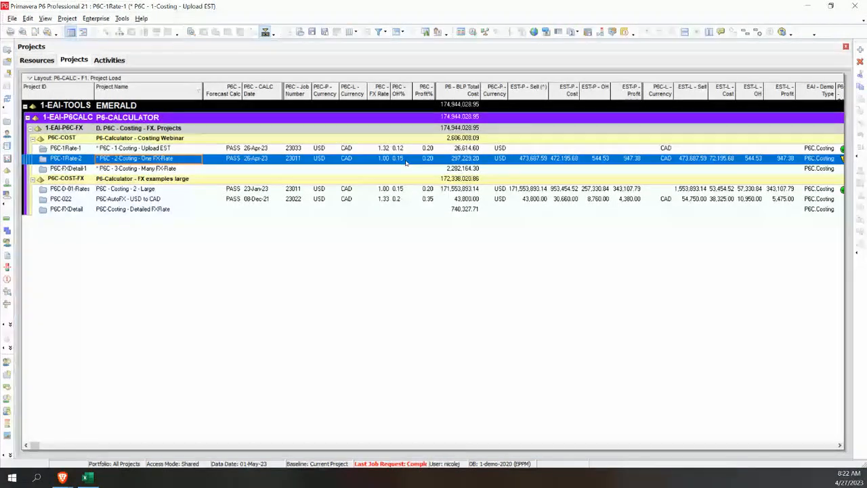
pyautogui.click(383, 147)
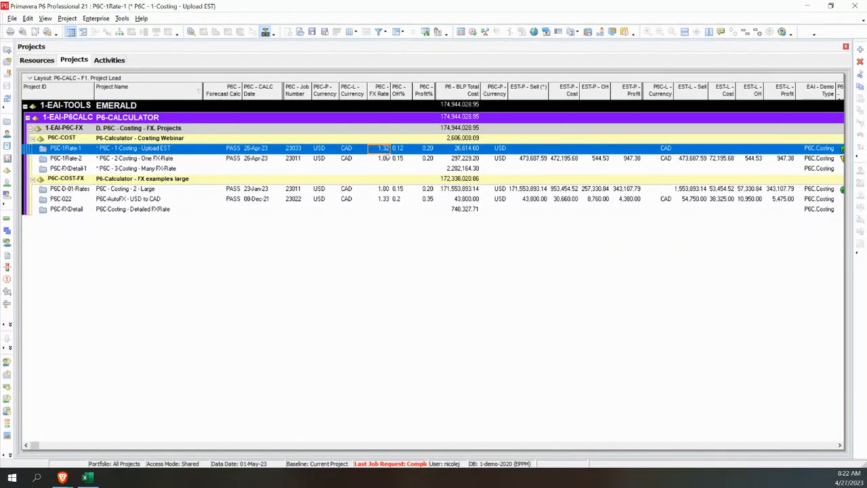
pyautogui.click(385, 159)
pyautogui.click(386, 169)
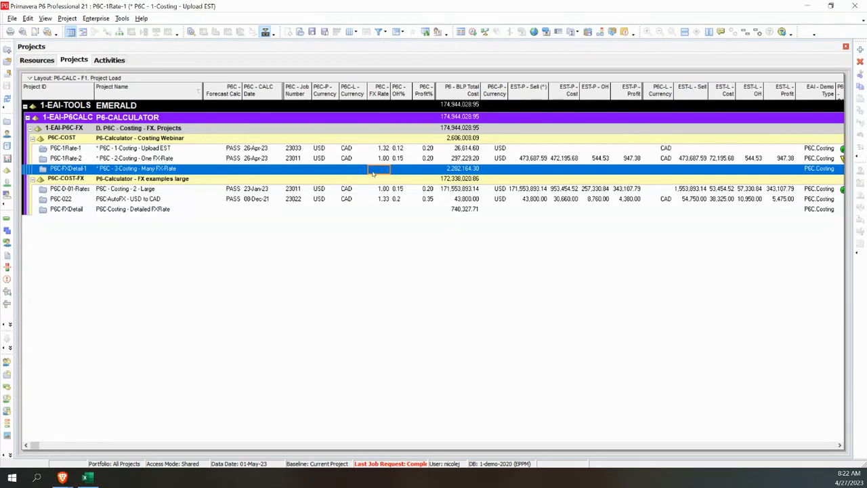
pyautogui.click(357, 149)
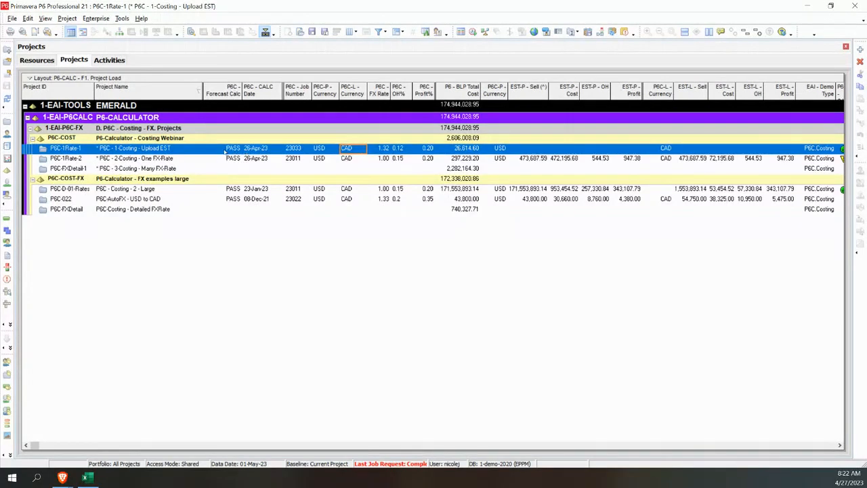
# Step: Set the P6C - Forecast Calc code of project P6C-1Rate-1 to GO and refresh the project data
pyautogui.click(231, 149)
pyautogui.doubleClick(231, 149)
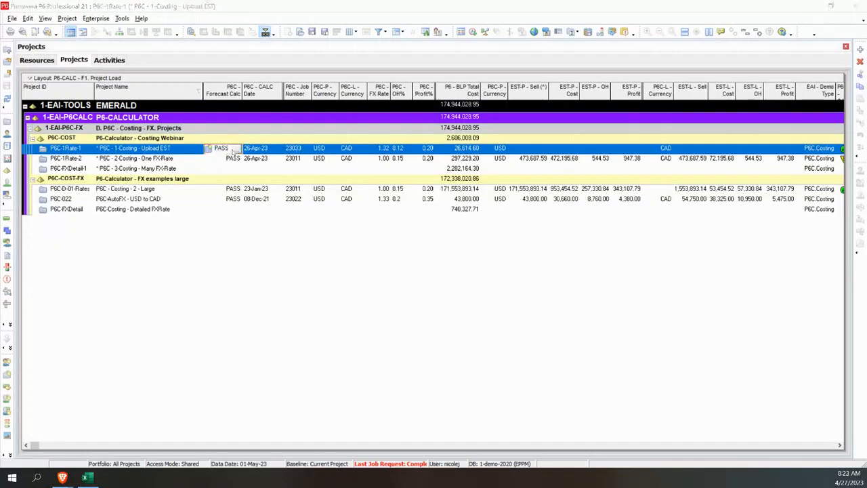
pyautogui.moveTo(592, 99); pyautogui.dragTo(543, 101)
pyautogui.click(492, 157)
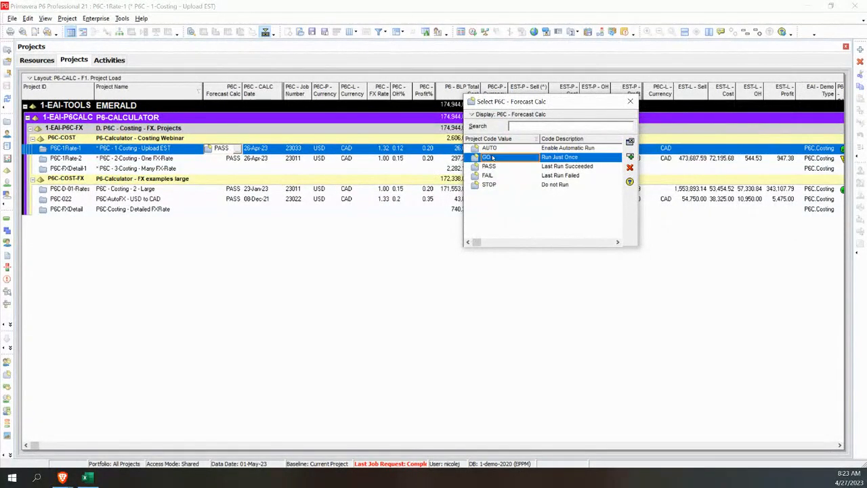
pyautogui.doubleClick(492, 157)
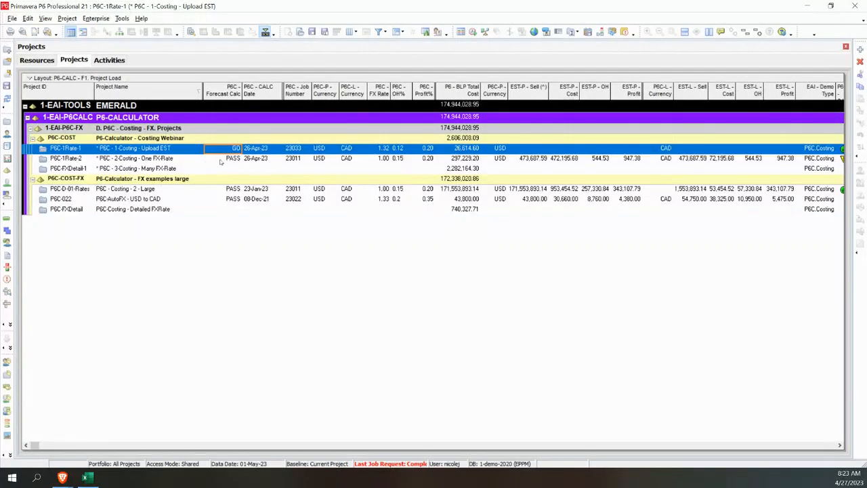
pyautogui.click(7, 99)
pyautogui.click(7, 98)
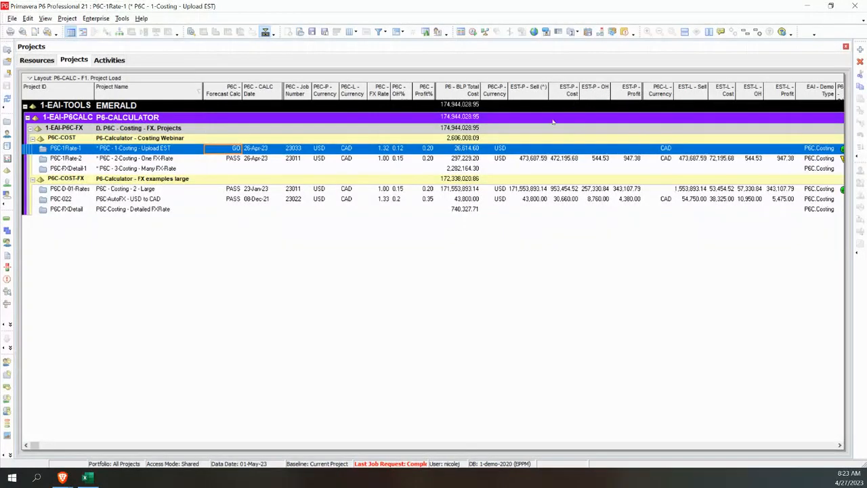
# Step: Check the EST-P - Sell cells of P6C-1Rate-2 and P6C-1Rate-1, and refresh the activities to load the calculated values
pyautogui.click(535, 160)
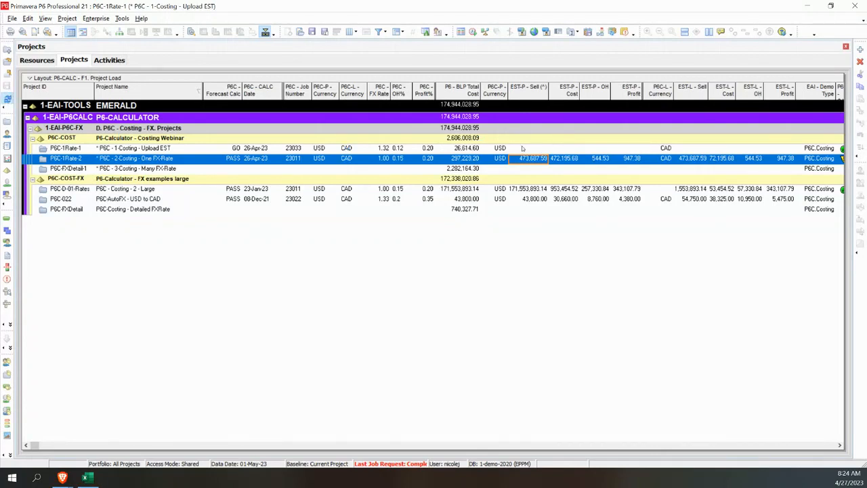
pyautogui.press('Up')
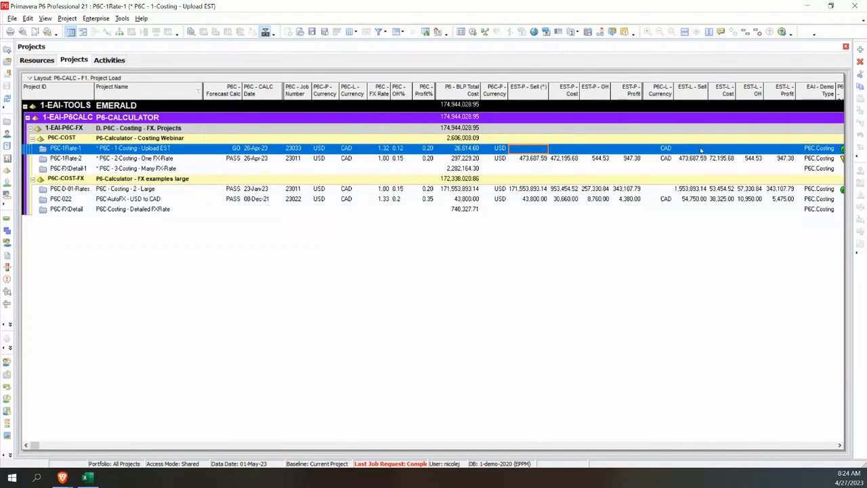
pyautogui.click(109, 60)
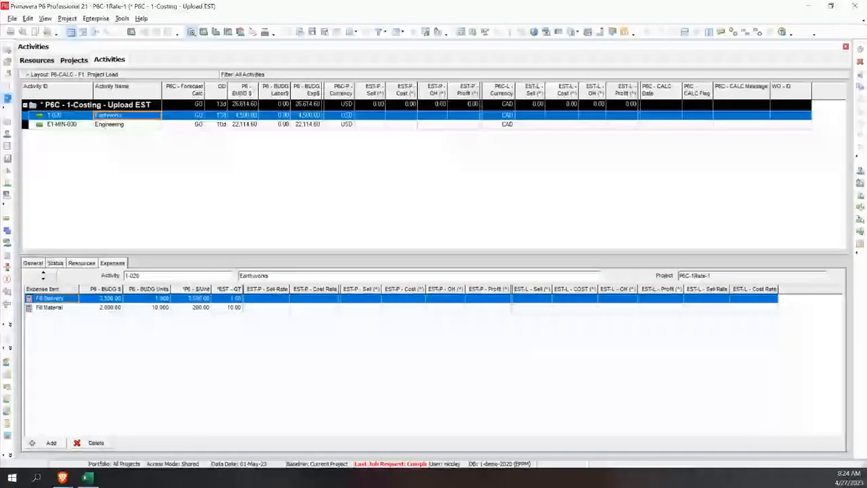
pyautogui.click(8, 100)
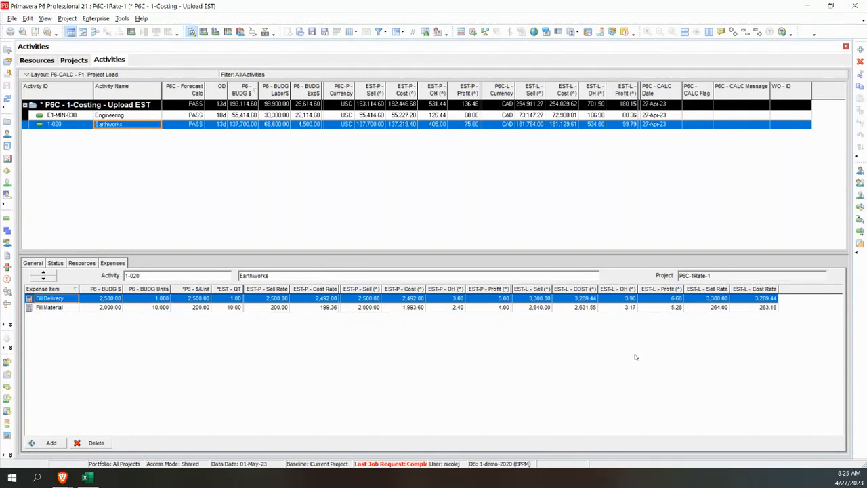
# Step: Review the EST-P and EST-L totals of P6C-1Rate-1 in the project list and the 23033 rates in the resource list
pyautogui.click(73, 60)
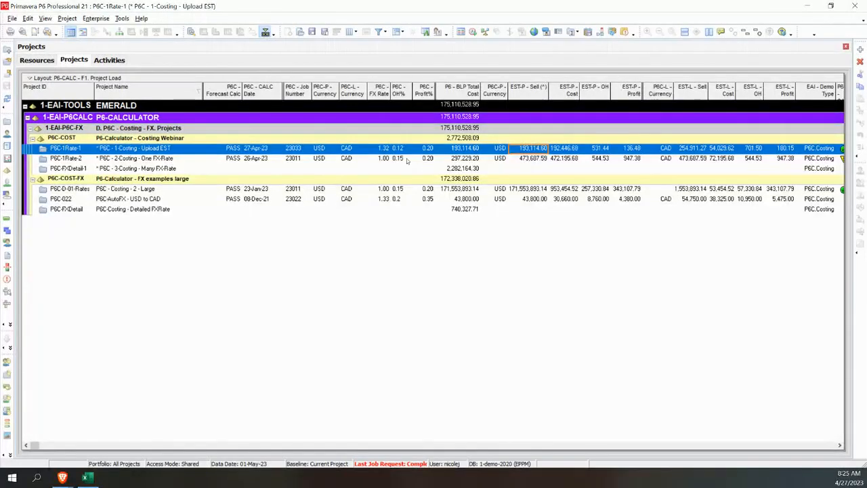
pyautogui.click(8, 135)
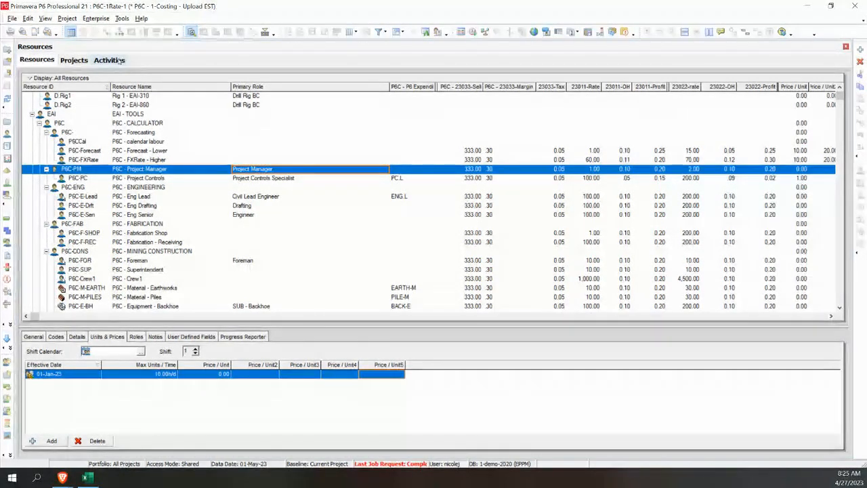
# Step: In the Earthworks resource assignments, set the EST-P - Sell Rate override to 400 for P6C - Crew1 and 445 for P6C - Foreman
pyautogui.click(109, 60)
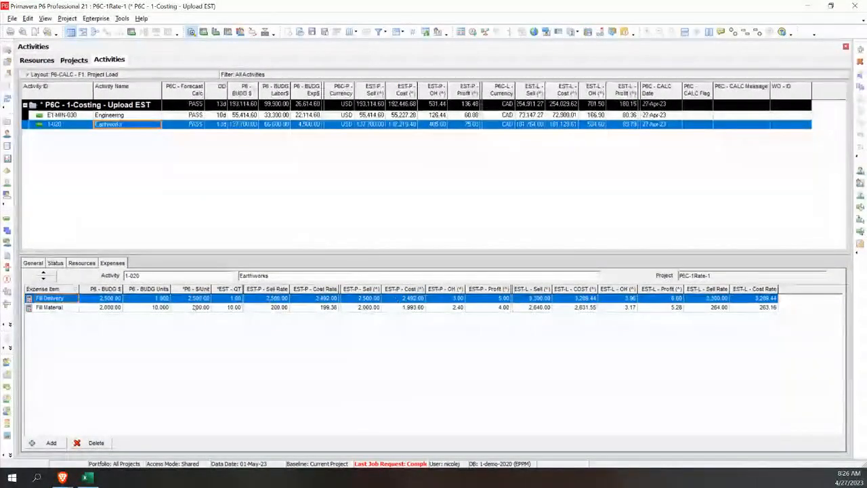
pyautogui.click(82, 263)
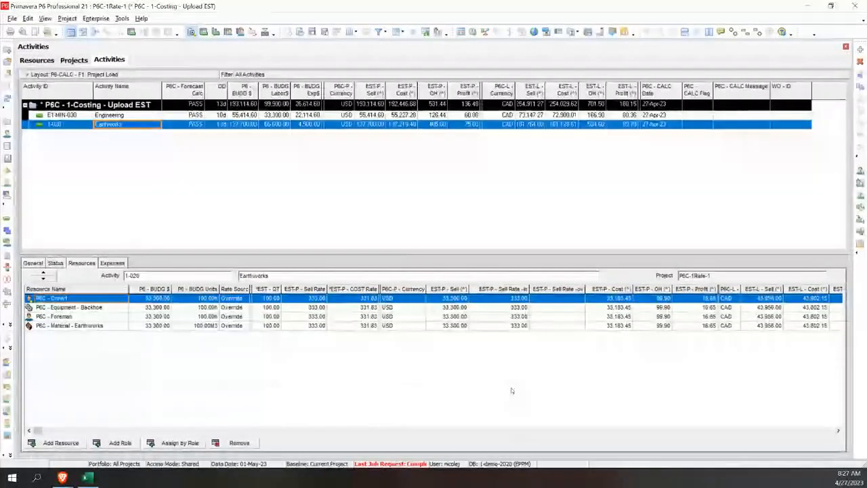
pyautogui.click(559, 299)
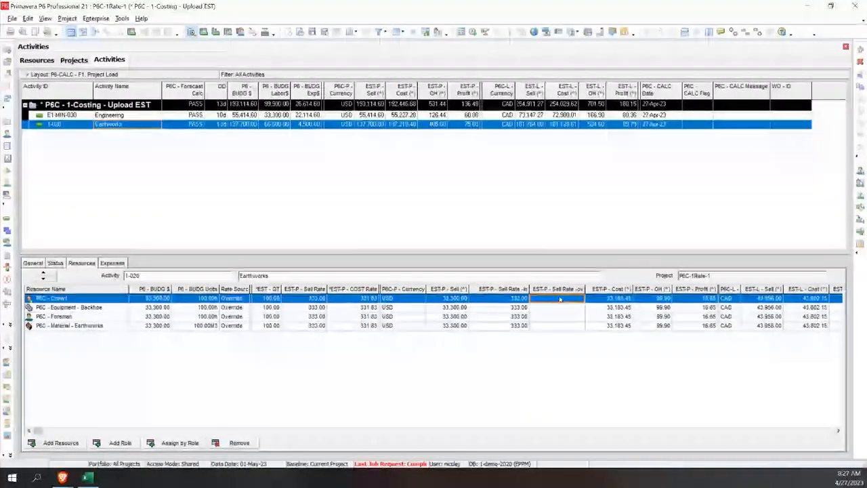
pyautogui.write('400')
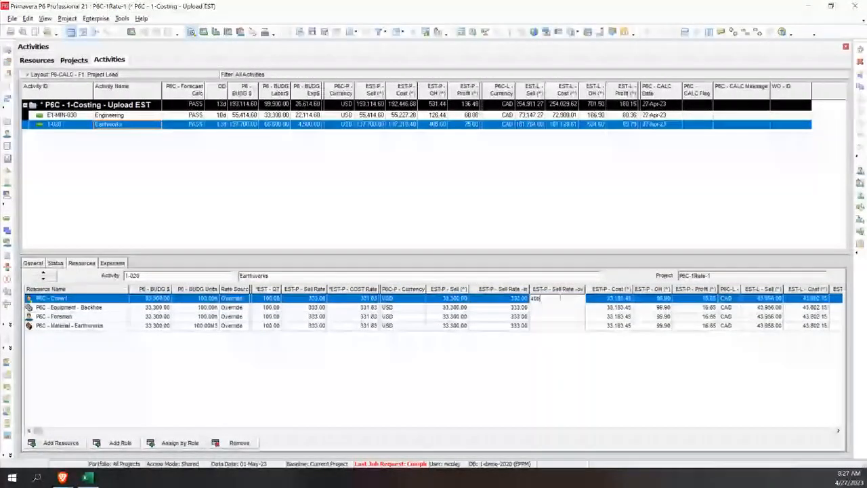
pyautogui.click(550, 317)
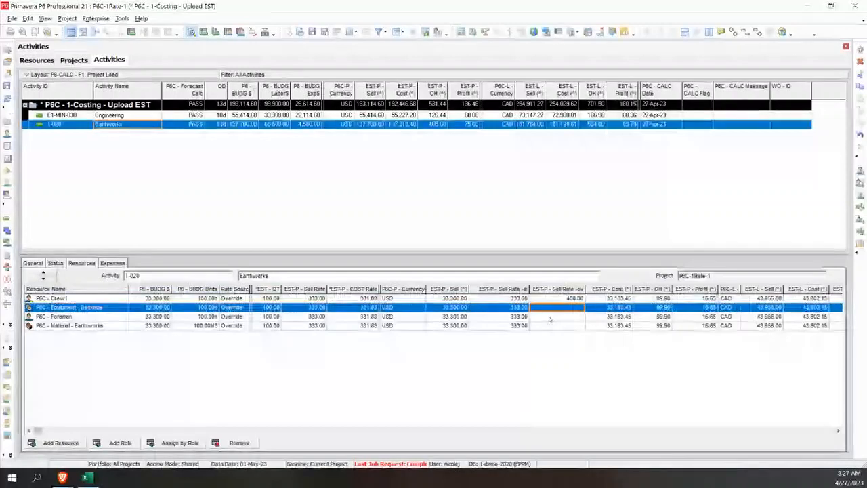
pyautogui.write('445')
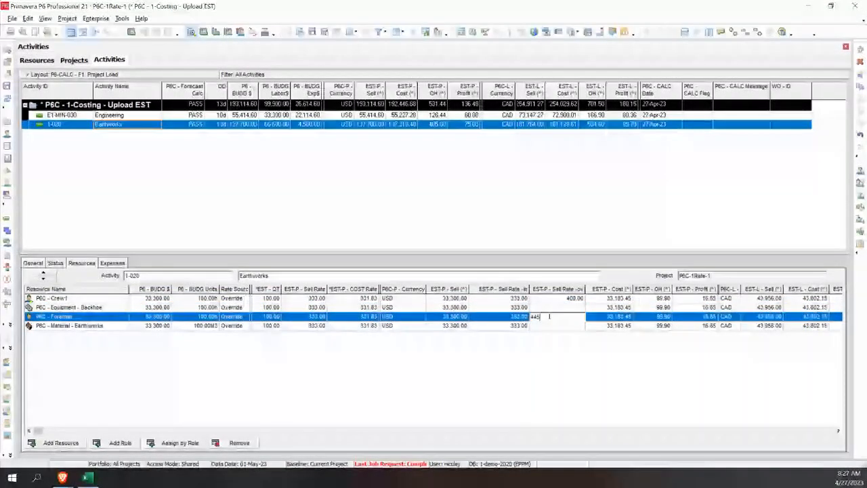
pyautogui.press('Return')
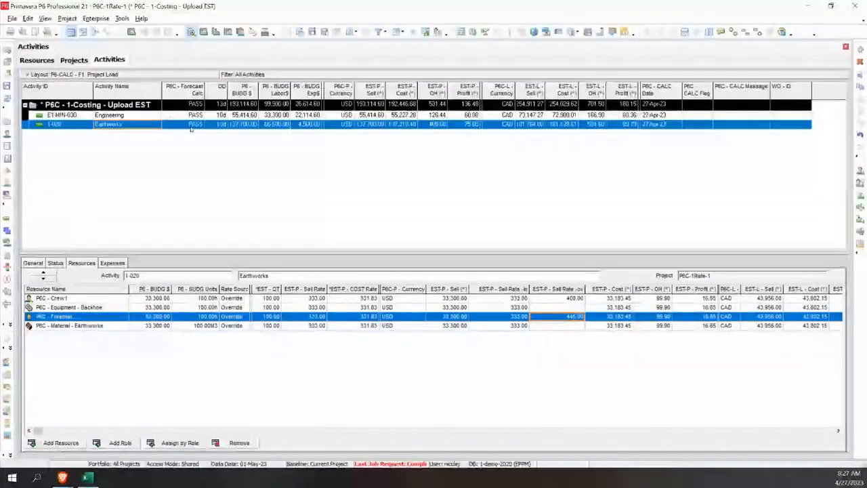
# Step: Find the P6C - Equipment - Backhoe resource in the resource list by searching for "backhoe"
pyautogui.click(100, 308)
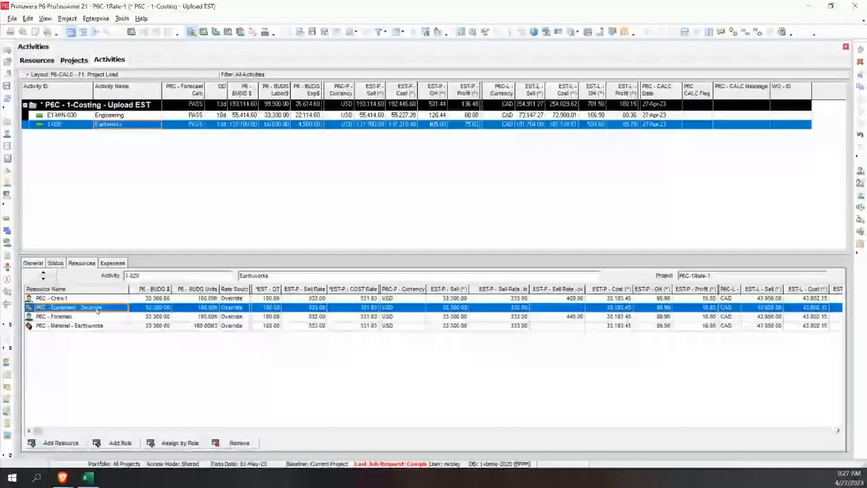
pyautogui.click(8, 134)
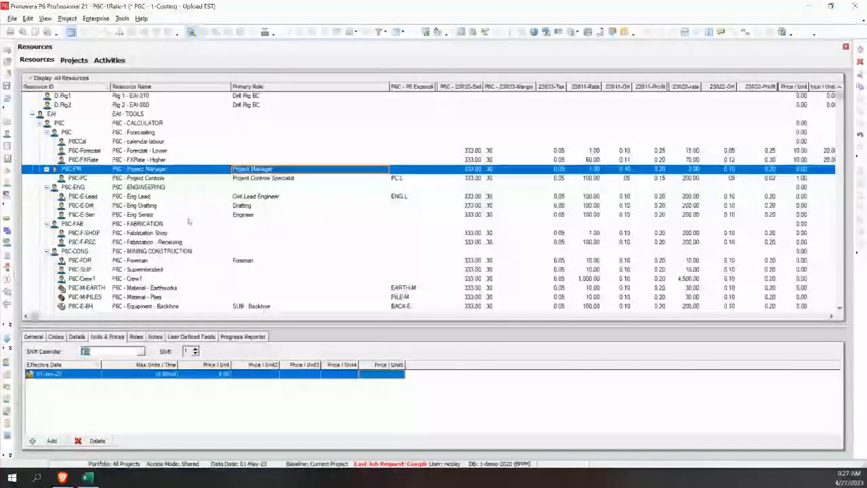
pyautogui.click(161, 214)
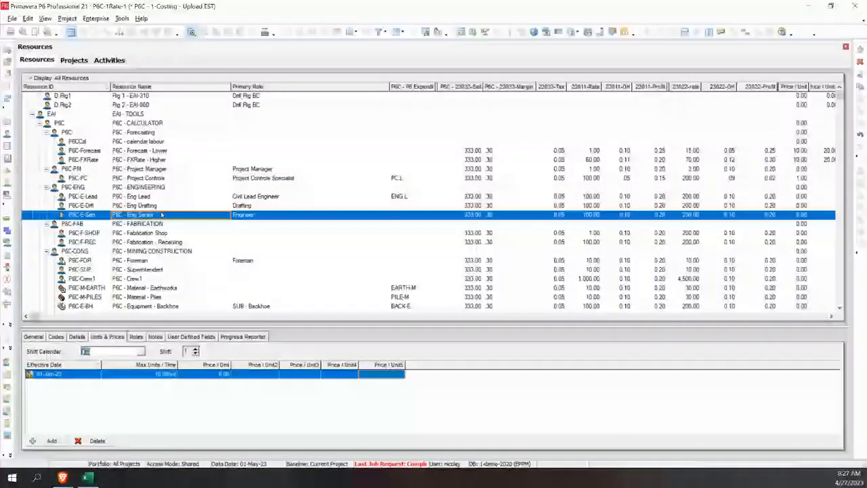
pyautogui.hotkey('ctrl', 'f')
pyautogui.write('backhoe')
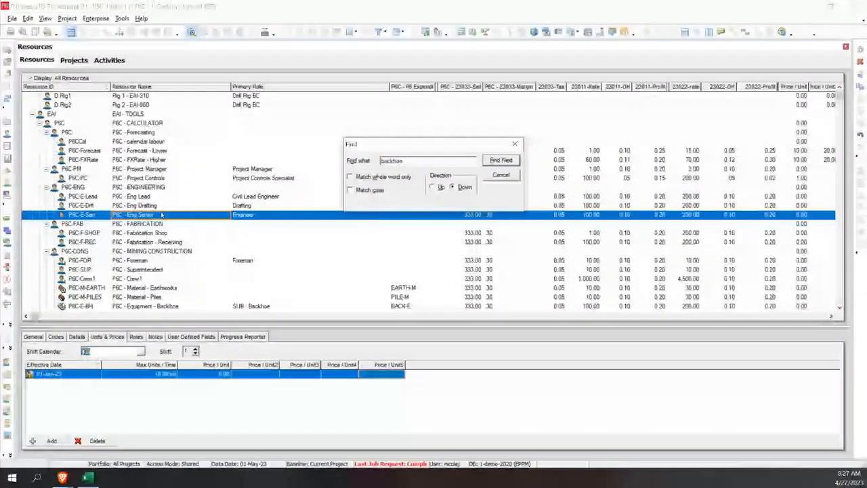
pyautogui.press('Return')
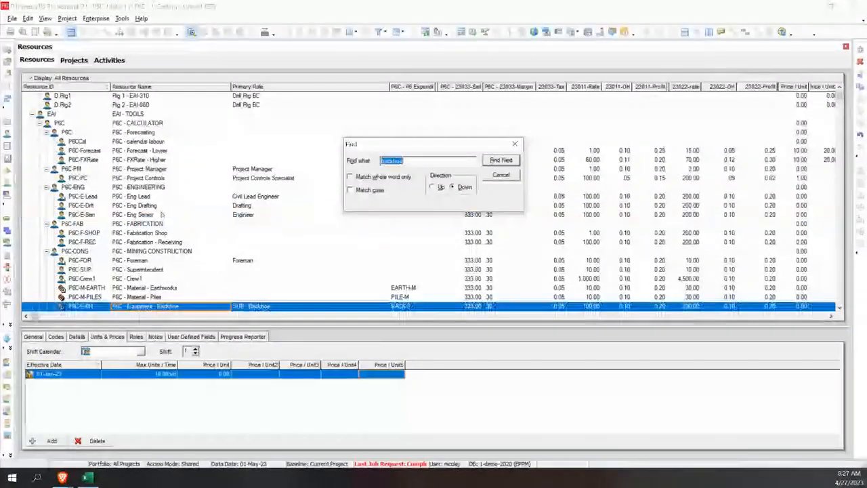
# Step: Set the backhoe resource's 23033 sell rate to 500, its 23033 margin to 5 and its 23033 tax to 0.10
pyautogui.click(478, 307)
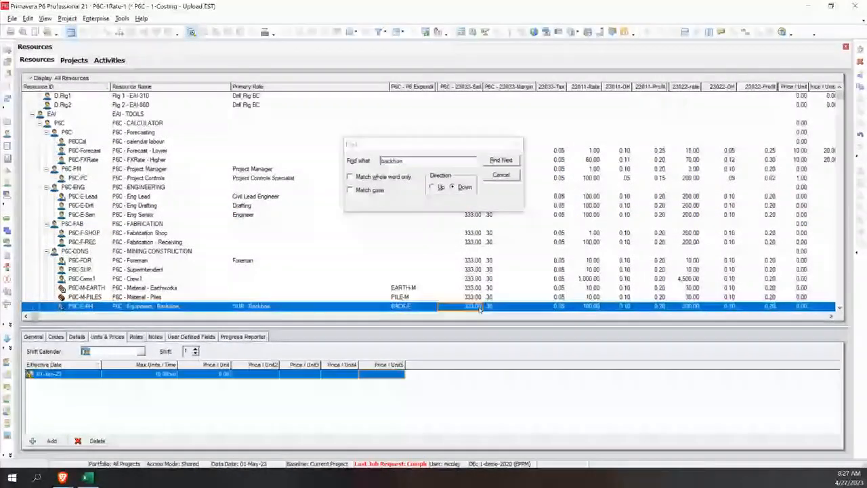
pyautogui.write('500')
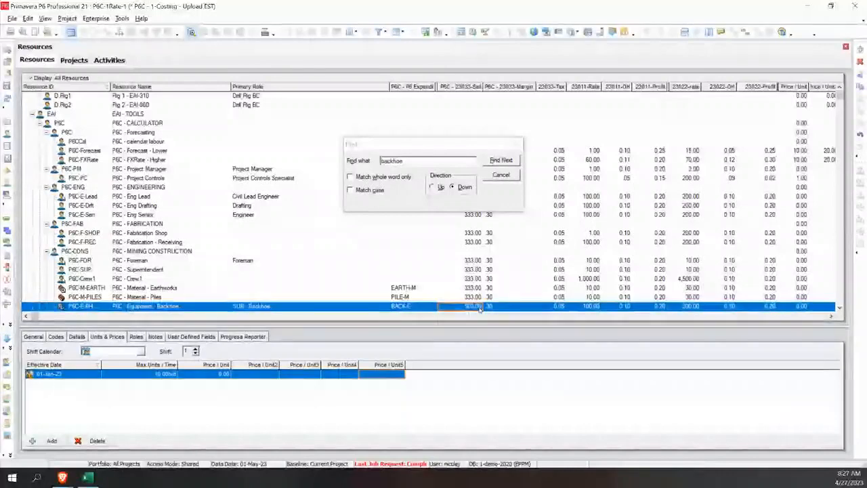
pyautogui.click(497, 307)
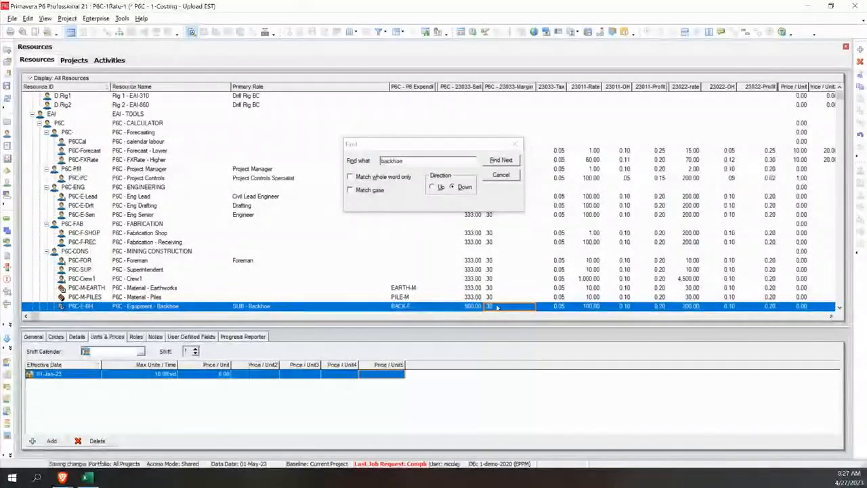
pyautogui.write('5')
pyautogui.click(559, 308)
pyautogui.write('0.10')
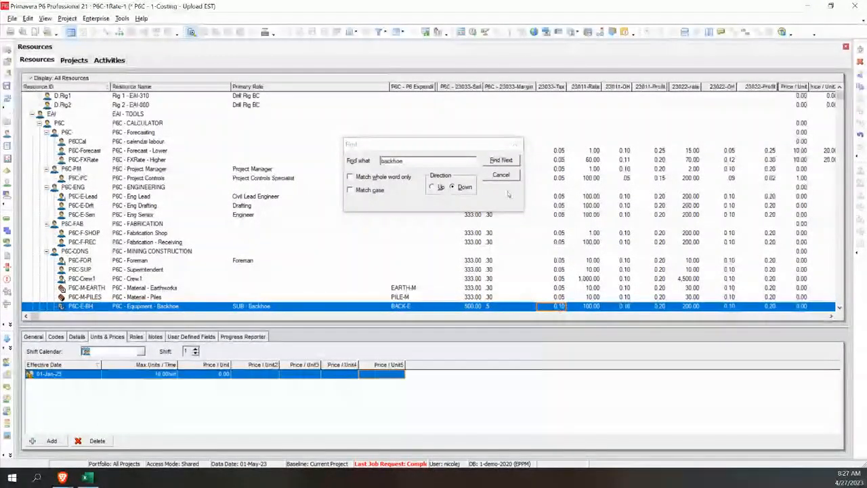
pyautogui.press('Escape')
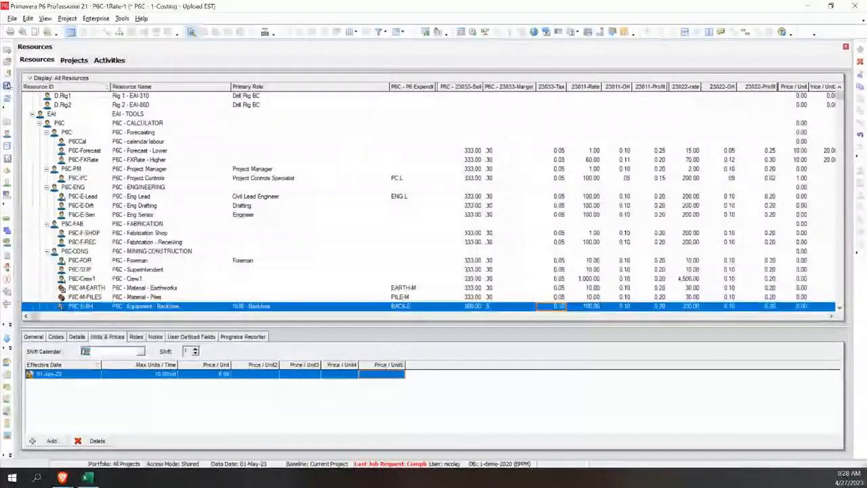
# Step: Rerun the calculation for project P6C-1Rate-1 by setting its P6C - Forecast Calc code to GO and refreshing the project data
pyautogui.click(74, 61)
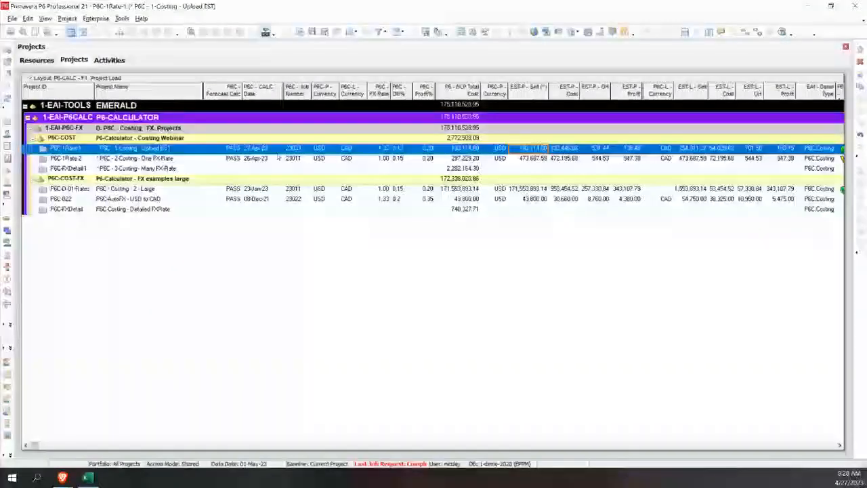
pyautogui.click(233, 149)
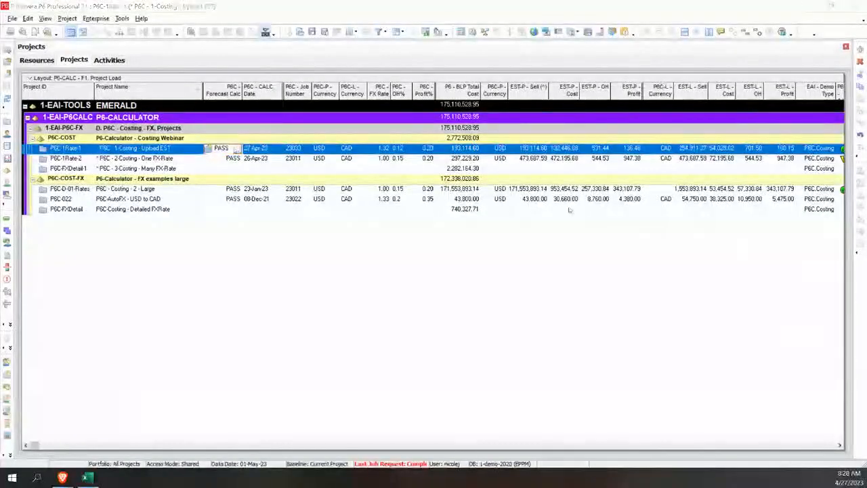
pyautogui.write('GO')
pyautogui.press('Return')
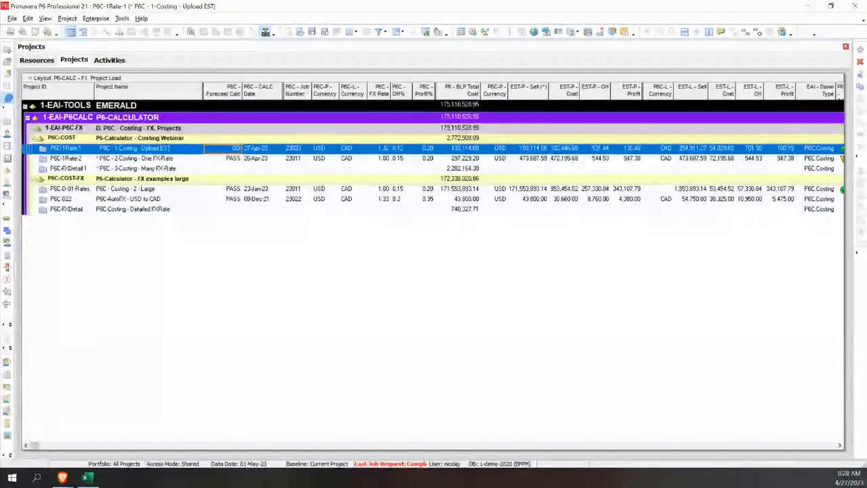
pyautogui.click(101, 60)
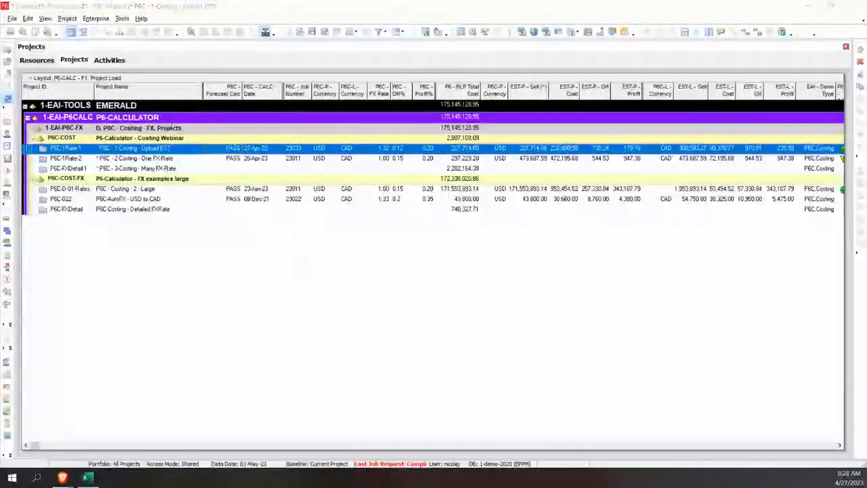
# Step: Check the recalculated EST-P sell rates of the backhoe and P6C - Crew1 assignments on the Earthworks activity
pyautogui.click(107, 61)
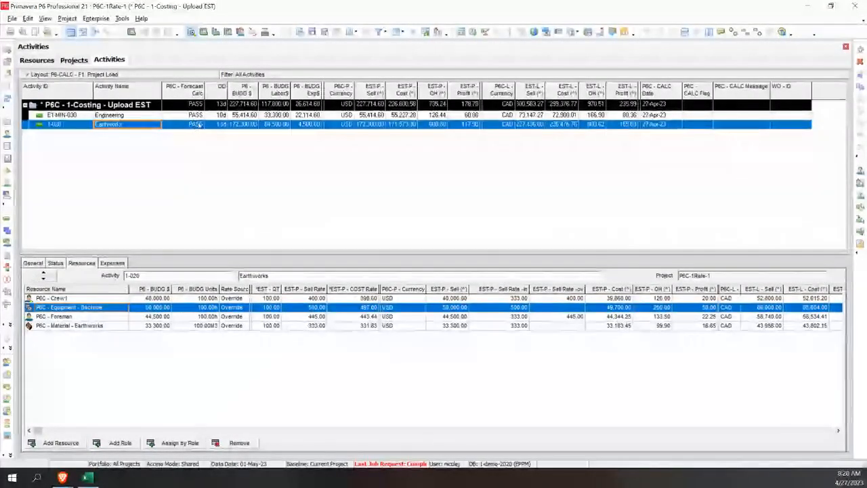
pyautogui.click(524, 308)
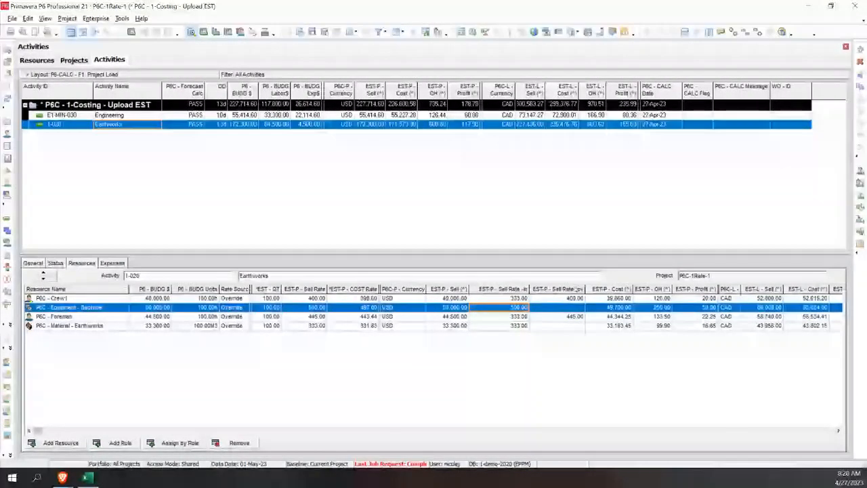
pyautogui.click(558, 299)
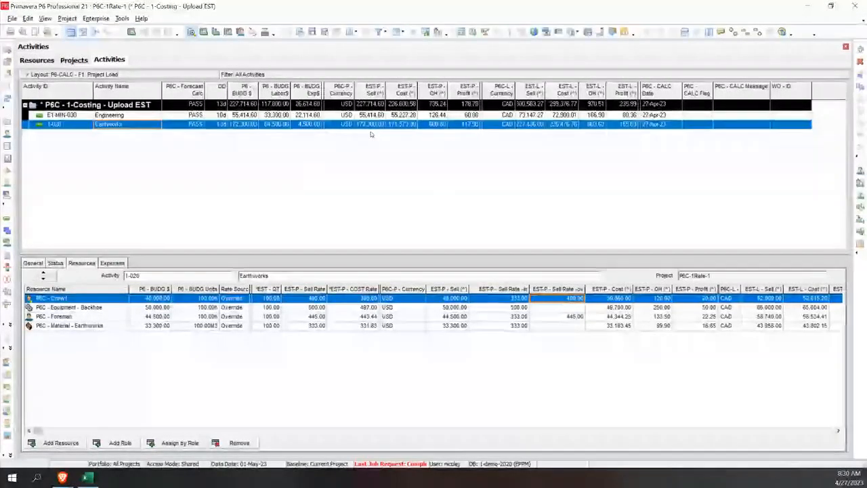
# Step: Select project P6C-FXDetail-1 and switch the project list to the layout P6-CALC - F3. Multi FXRate EST-FOR
pyautogui.click(75, 60)
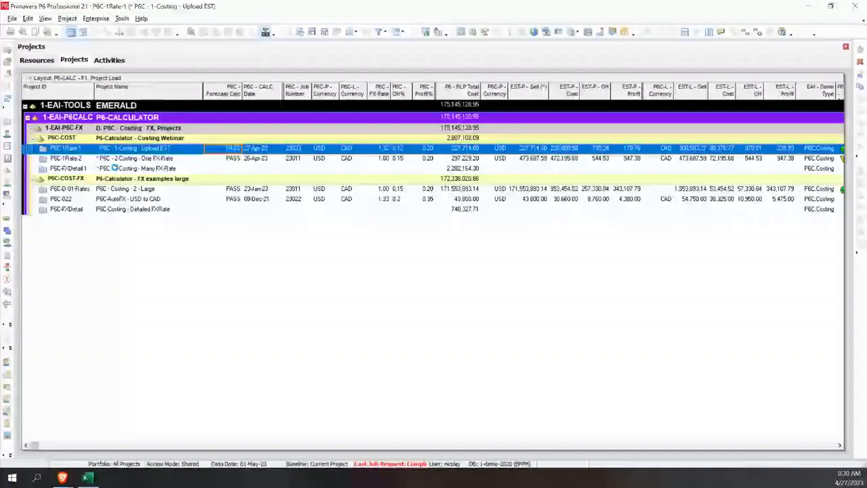
pyautogui.click(116, 169)
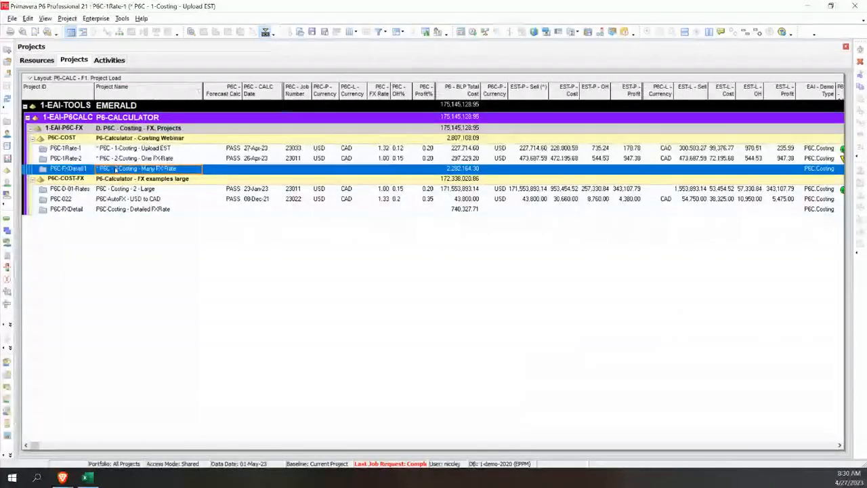
pyautogui.rightClick(74, 100)
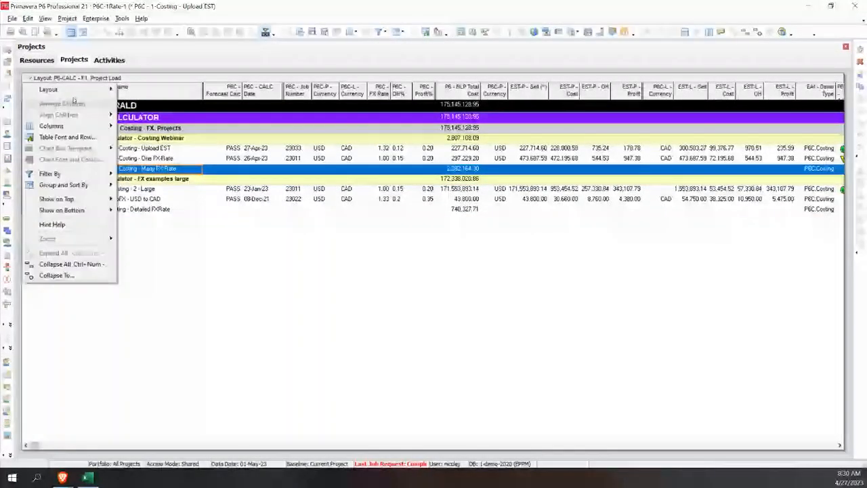
pyautogui.click(146, 89)
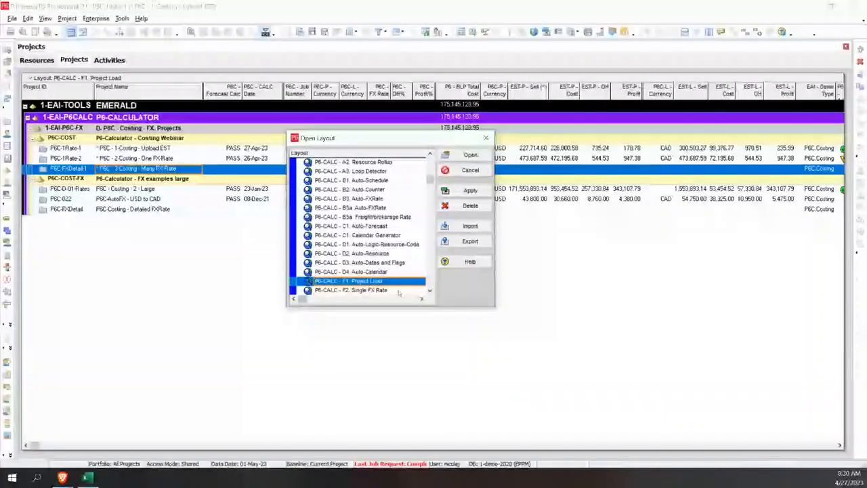
pyautogui.scroll(-3, 352, 272)
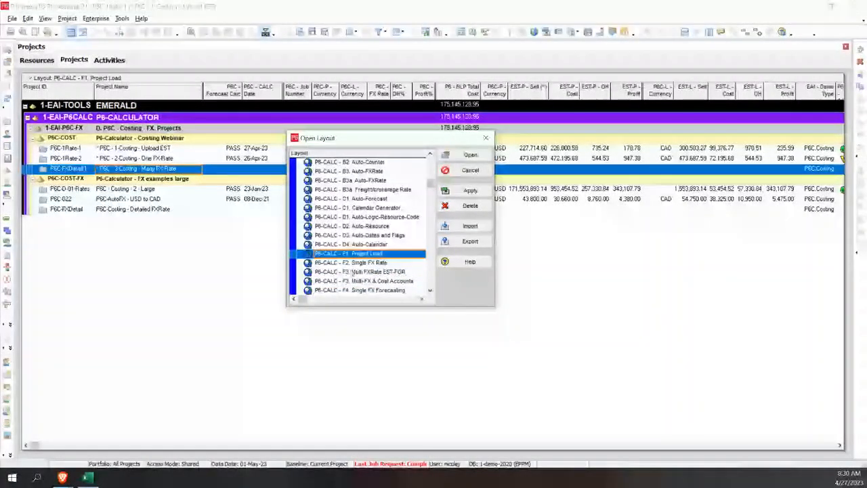
pyautogui.click(351, 271)
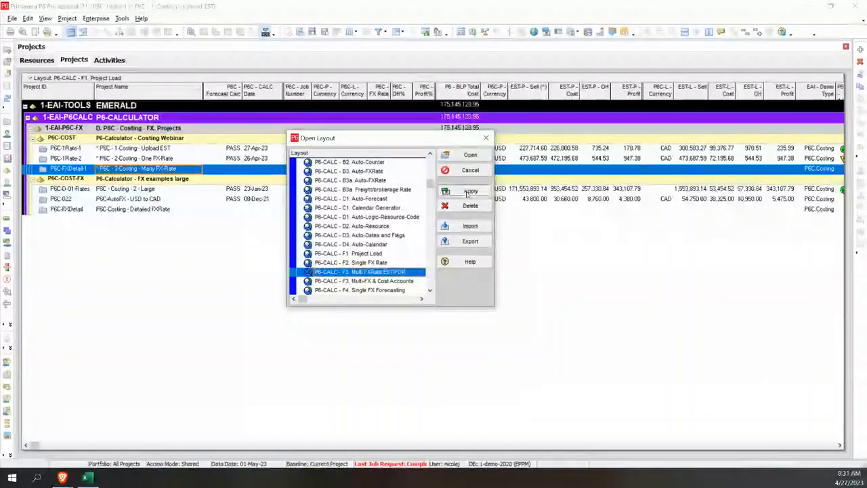
pyautogui.click(468, 193)
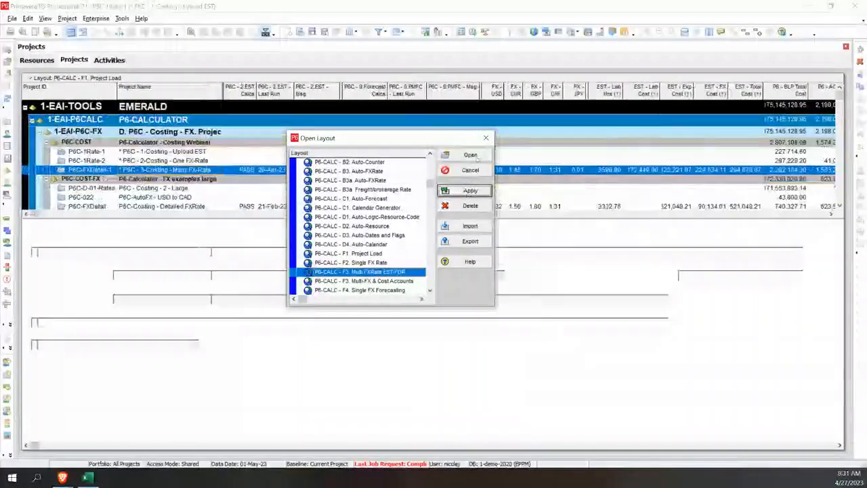
pyautogui.click(477, 156)
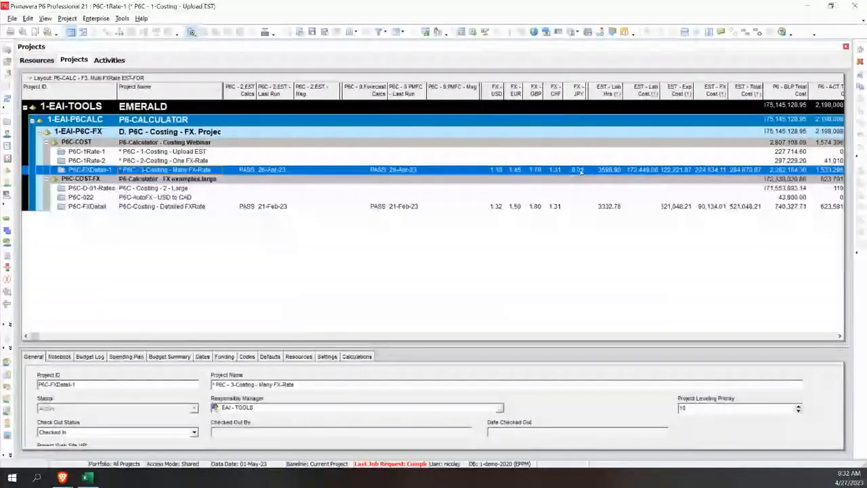
# Step: Open project P6C-FXDetail-1 and switch its activities to the layout P6-CALC - F3. Multiple FX Rates
pyautogui.rightClick(93, 170)
pyautogui.click(126, 177)
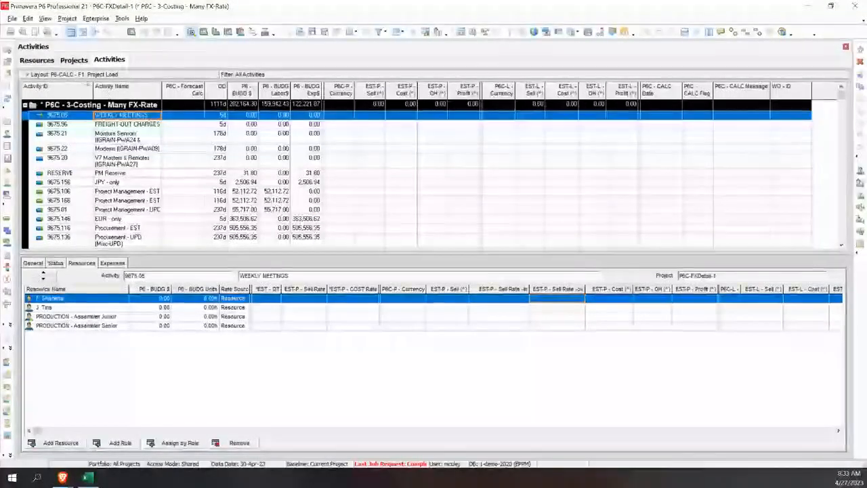
pyautogui.click(27, 74)
pyautogui.moveTo(45, 86)
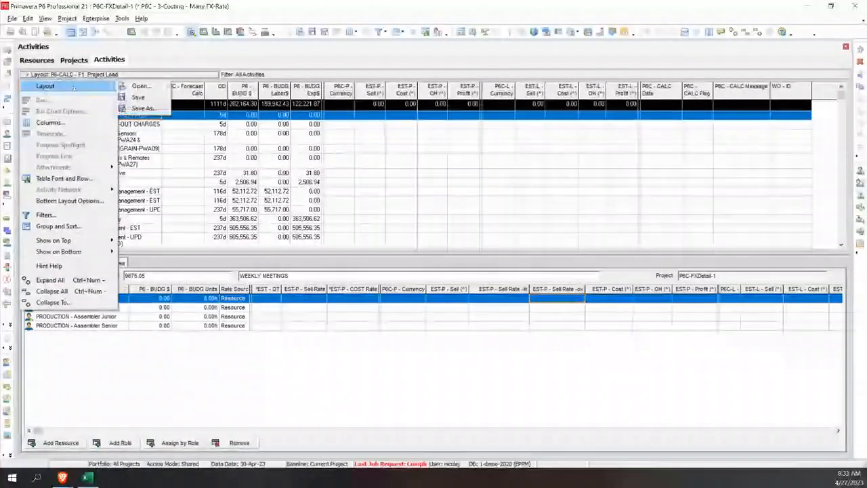
pyautogui.click(145, 87)
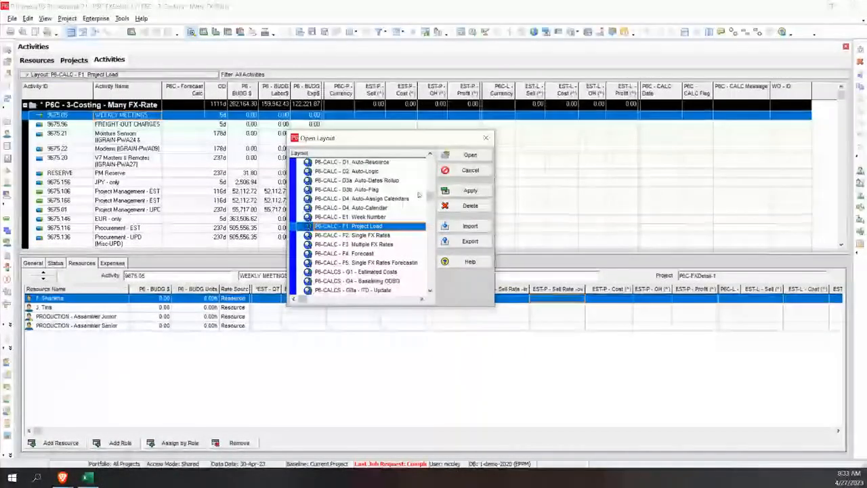
pyautogui.click(381, 245)
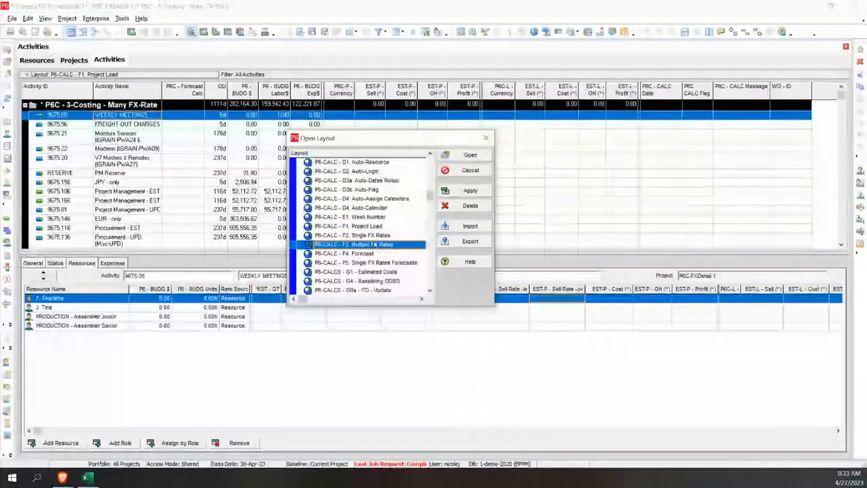
pyautogui.click(471, 191)
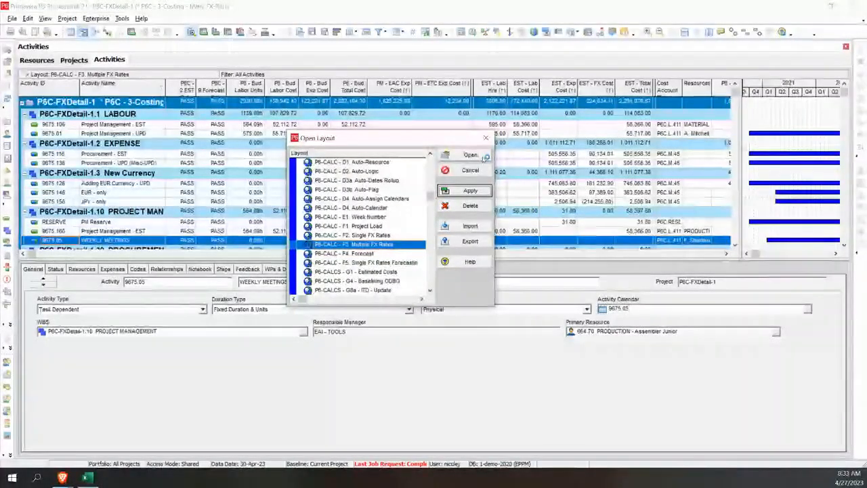
pyautogui.click(471, 155)
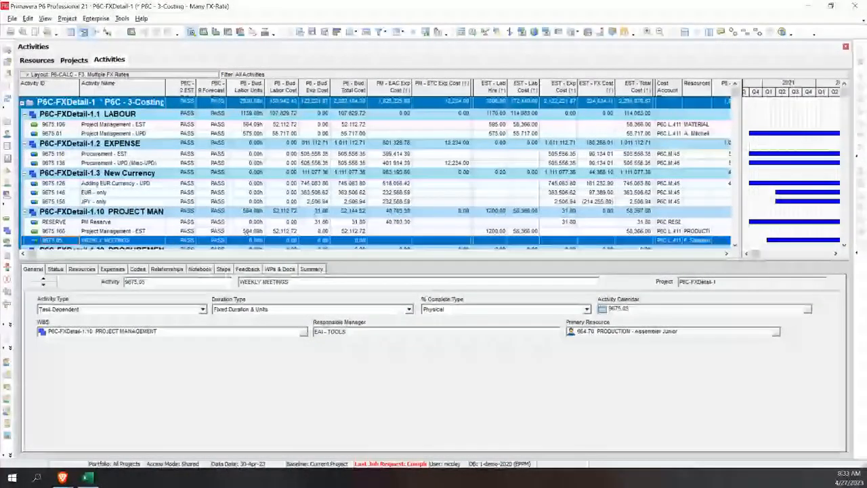
# Step: Review the EUR - only activity and compare it with the FX rates of P6C-FXDetail-1 in the project list
pyautogui.click(121, 199)
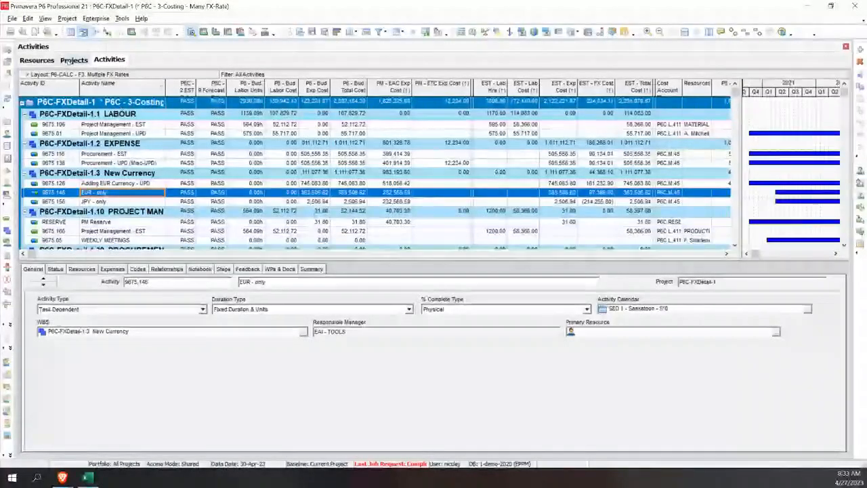
pyautogui.click(71, 61)
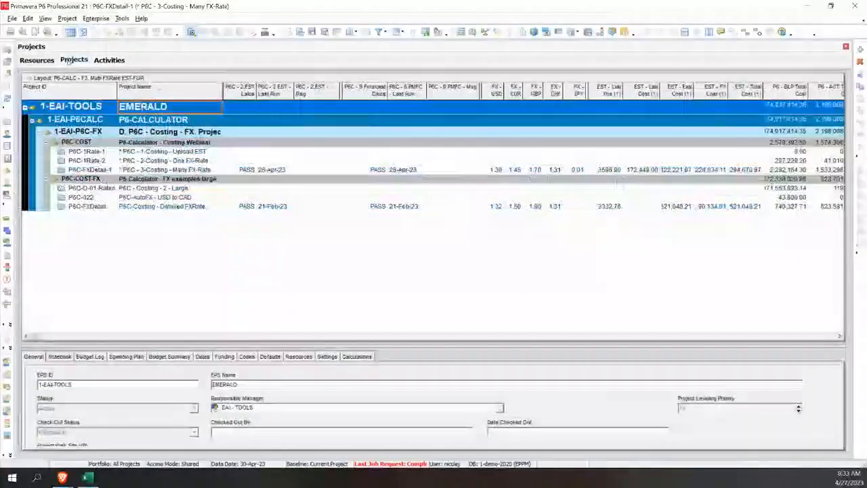
pyautogui.click(756, 336)
pyautogui.click(114, 337)
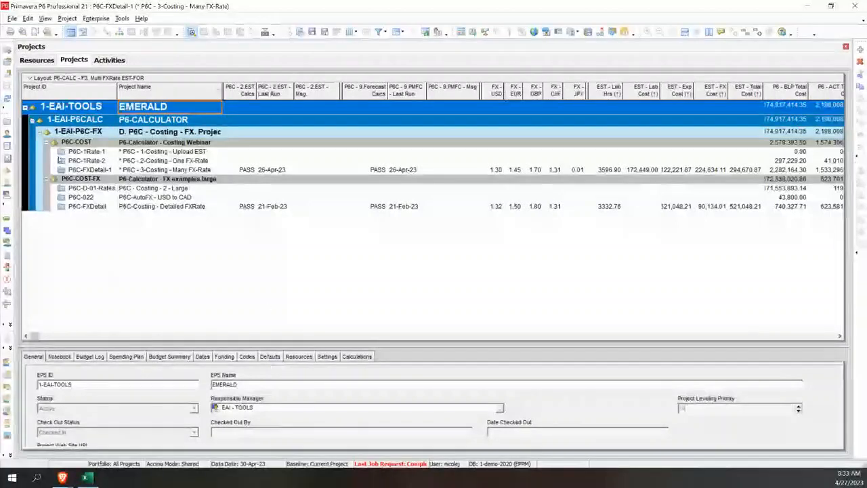
pyautogui.click(109, 60)
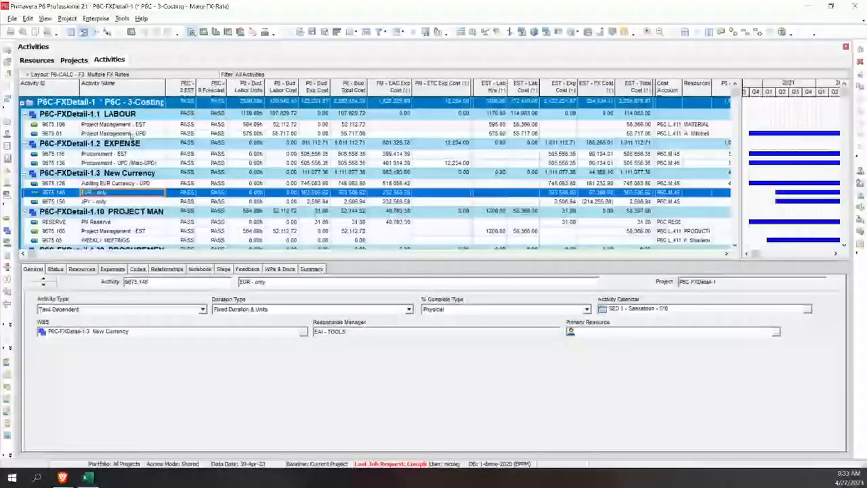
# Step: Review the resource assignments of Project Management - EST under LABOUR and the expense lines of Procurement - EST under EXPENSE
pyautogui.click(123, 125)
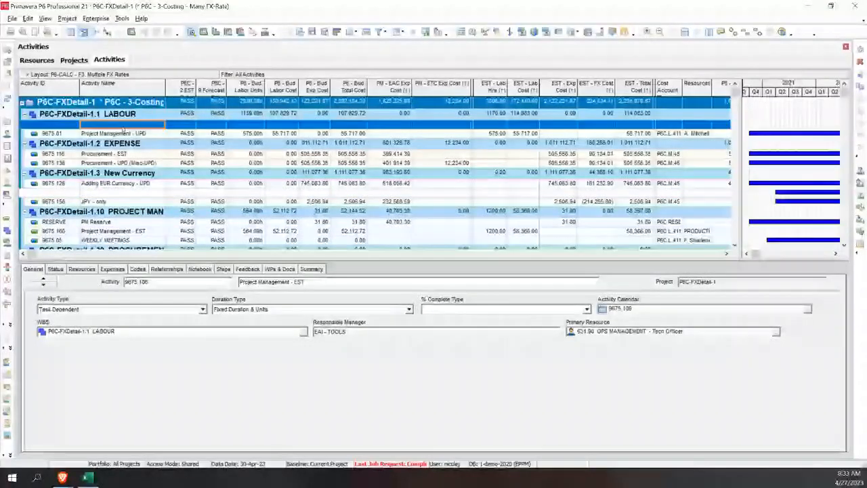
pyautogui.click(82, 269)
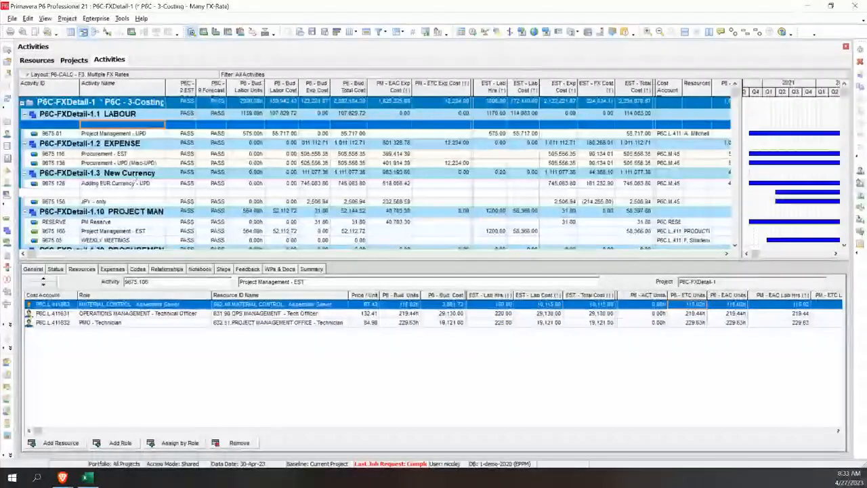
pyautogui.click(134, 155)
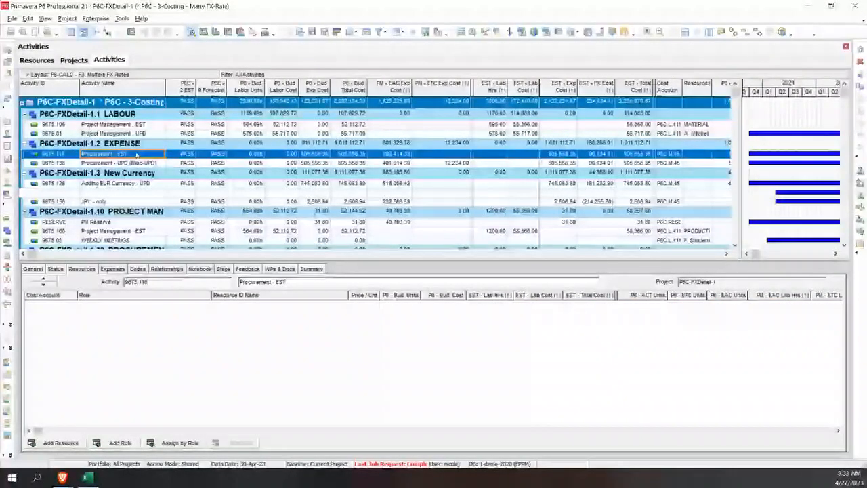
pyautogui.click(112, 269)
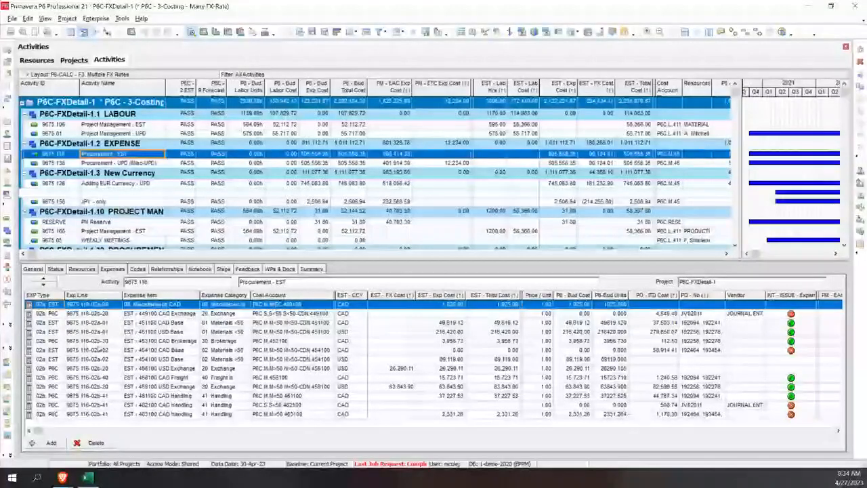
# Step: Delete the four 02b P6C brokerage, freight, exchange and handling expense lines from the EUR - only activity, keeping its EUR base line
pyautogui.click(124, 193)
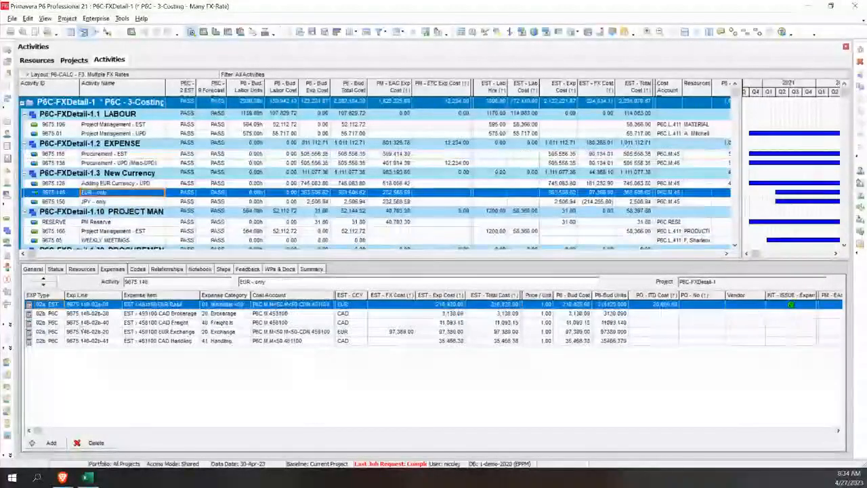
pyautogui.click(92, 314)
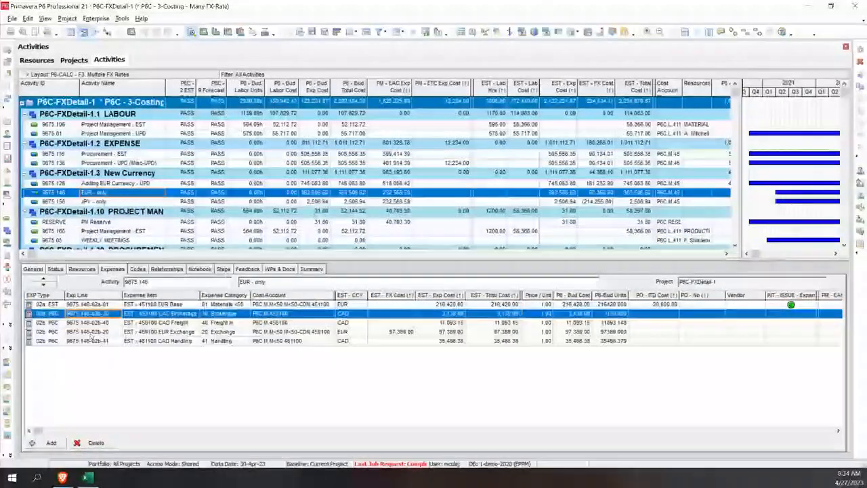
pyautogui.keyDown('shift'); pyautogui.click(92, 341); pyautogui.keyUp('shift')
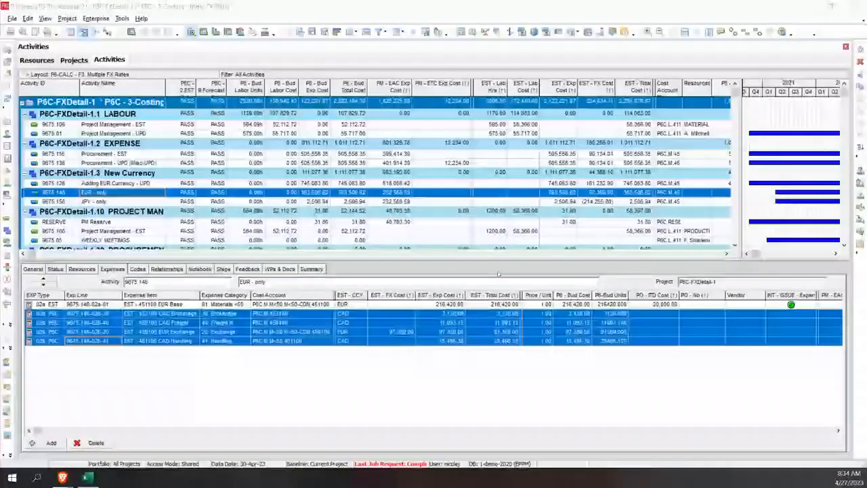
pyautogui.click(96, 442)
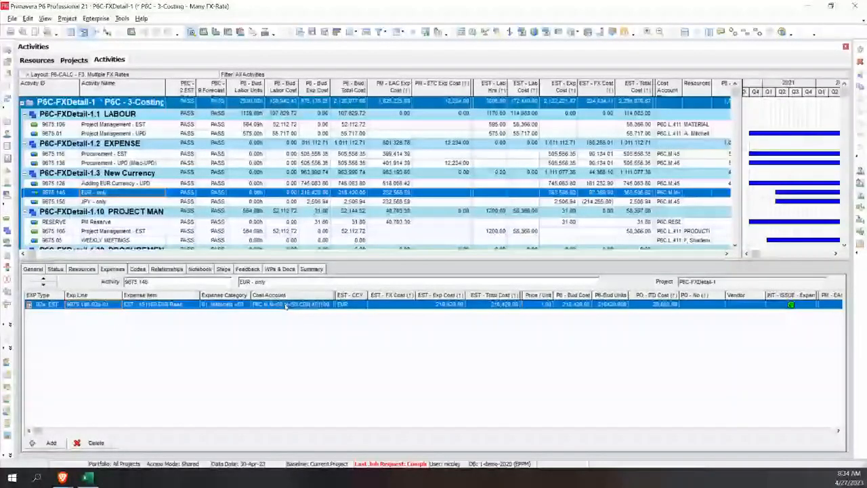
pyautogui.click(452, 306)
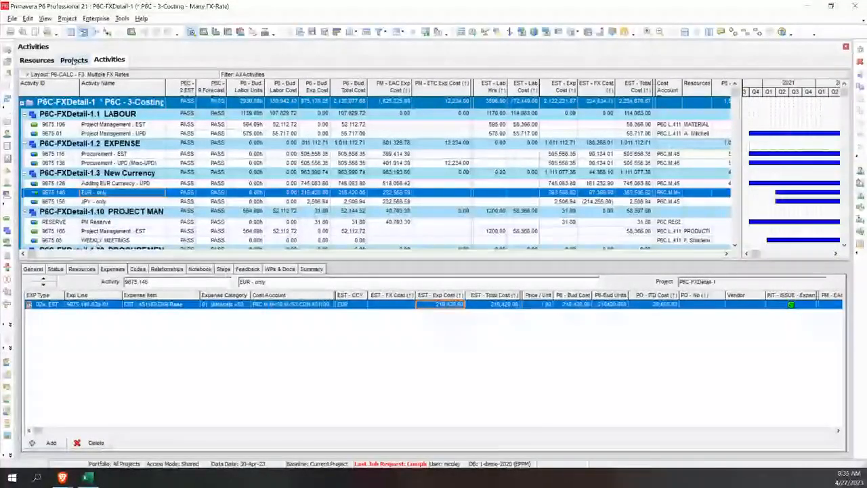
# Step: Set P6C - 2.EST Calcs to GO for project P6C-FXDetail-1 to rerun its estimate costing
pyautogui.click(74, 62)
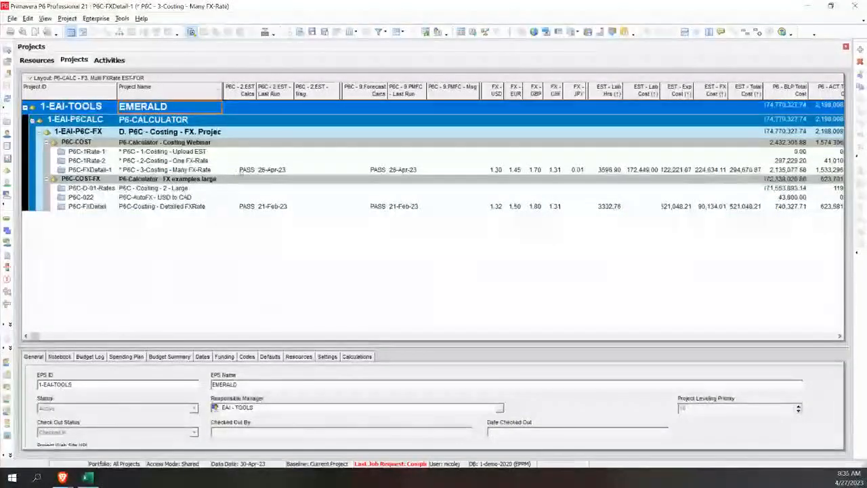
pyautogui.click(250, 171)
pyautogui.click(253, 172)
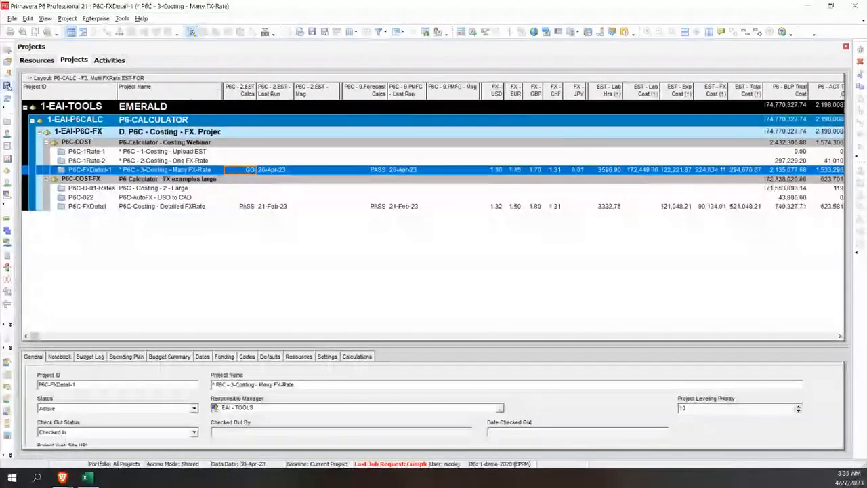
# Step: Check the recalculated brokerage, freight, exchange and handling expense lines of the EUR - only activity, including their EST - CCY currencies and FX cost
pyautogui.click(114, 61)
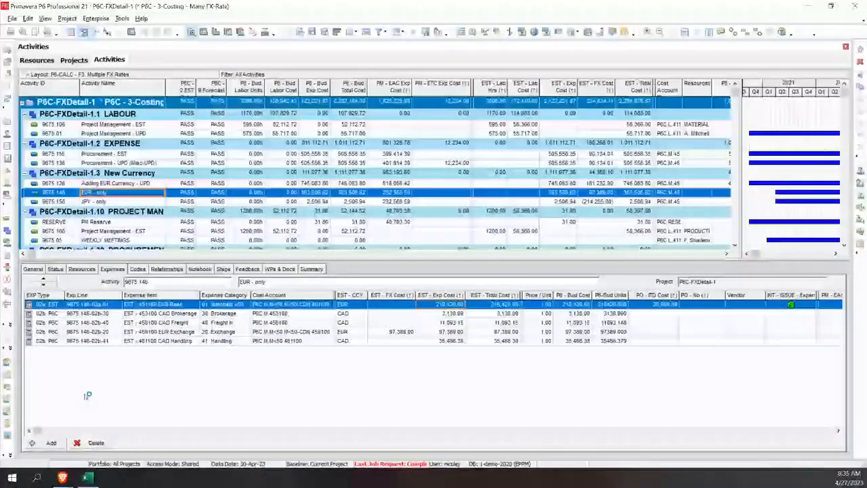
pyautogui.click(194, 314)
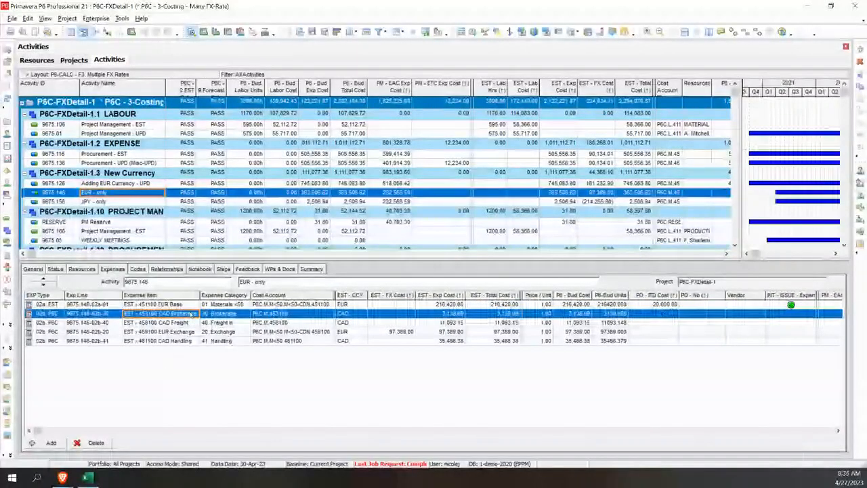
pyautogui.click(190, 325)
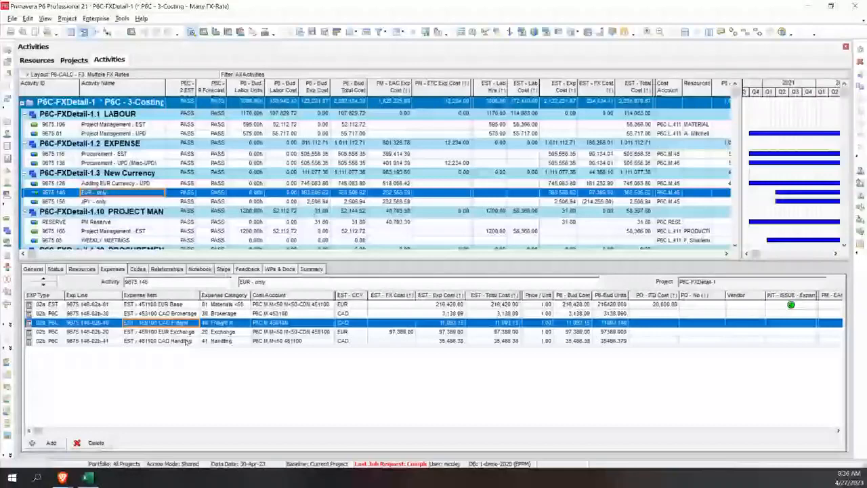
pyautogui.click(186, 342)
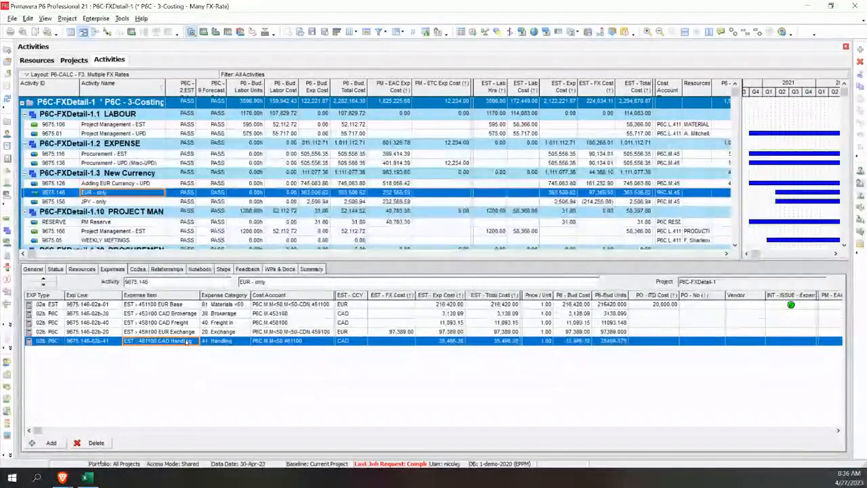
pyautogui.click(262, 330)
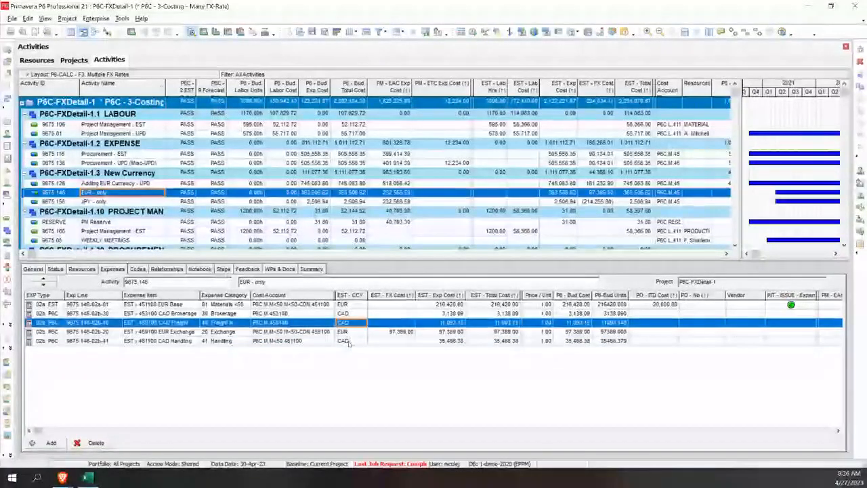
pyautogui.click(349, 341)
pyautogui.click(349, 323)
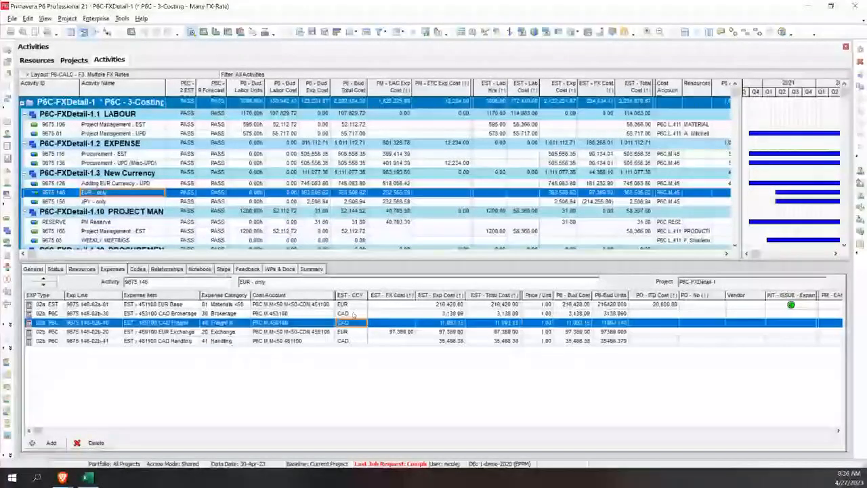
pyautogui.click(341, 313)
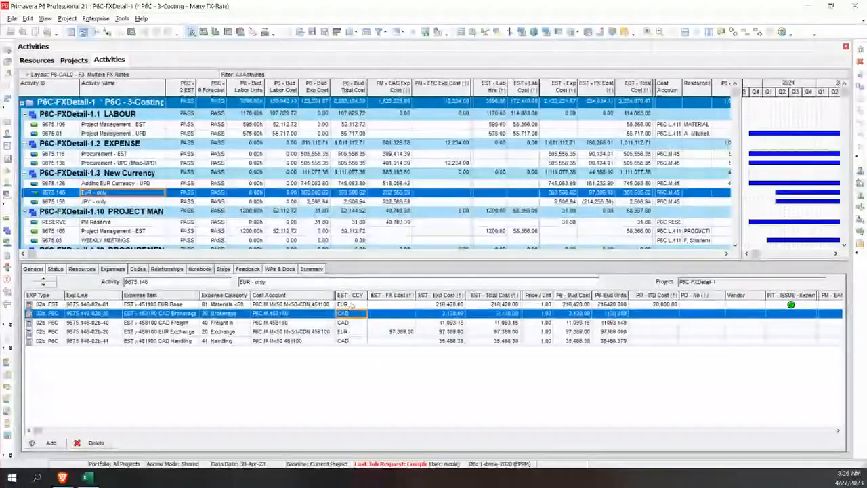
pyautogui.click(351, 305)
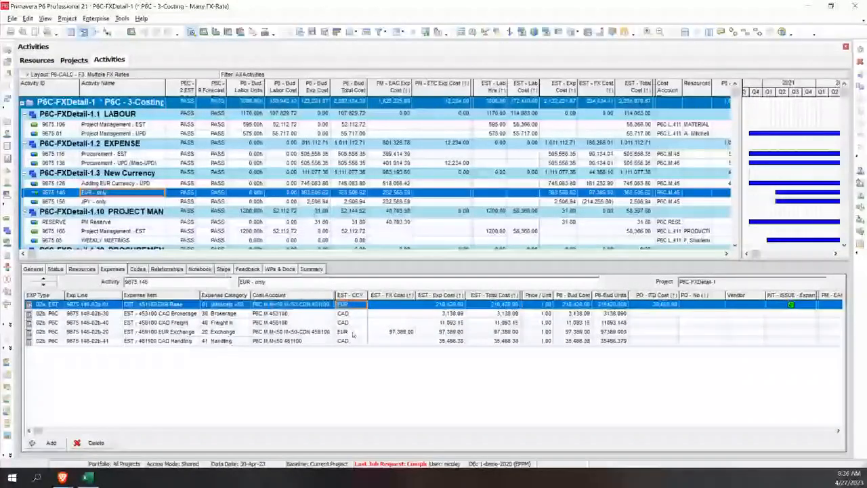
pyautogui.click(388, 332)
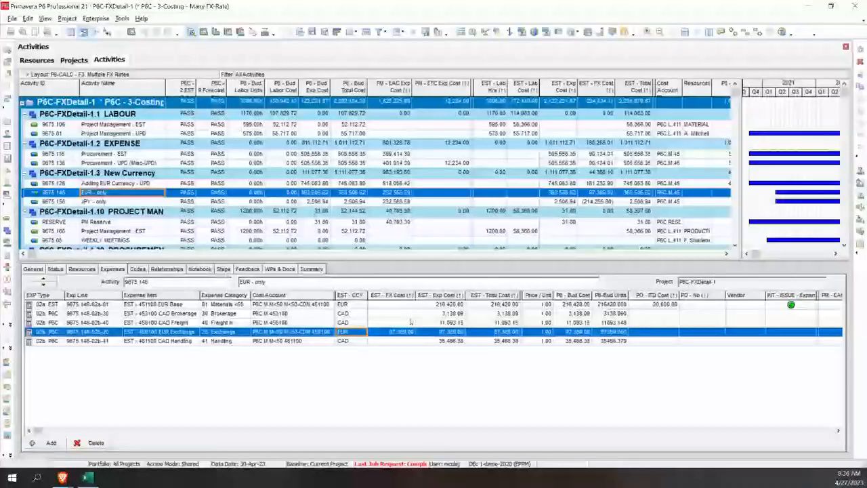
# Step: Include User Defined Fields in the project details display and show them for P6C-FXDetail-1 in an enlarged details area
pyautogui.click(74, 60)
pyautogui.click(183, 170)
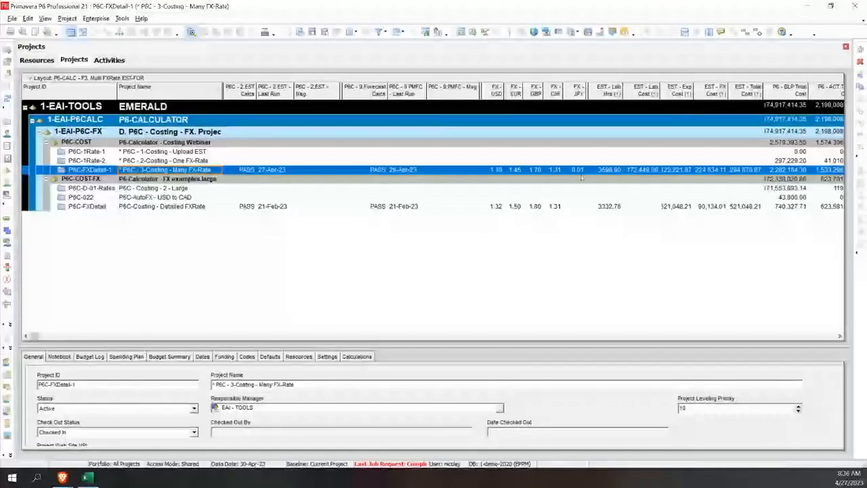
pyautogui.rightClick(402, 360)
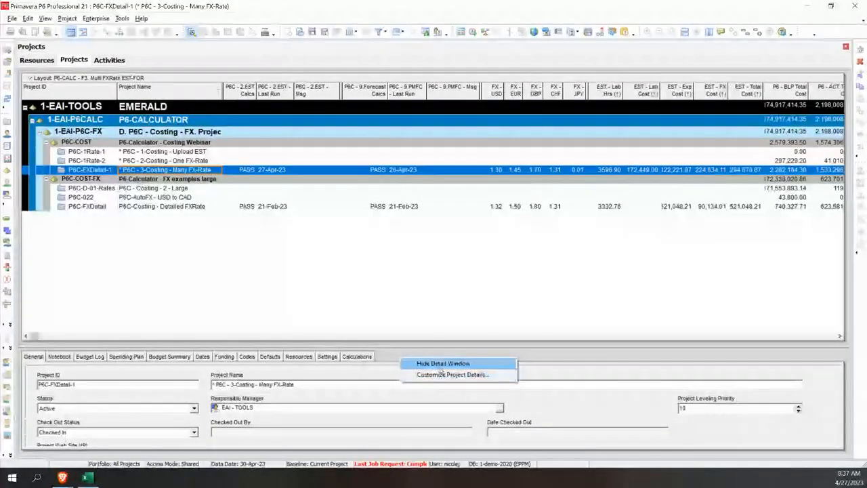
pyautogui.click(451, 374)
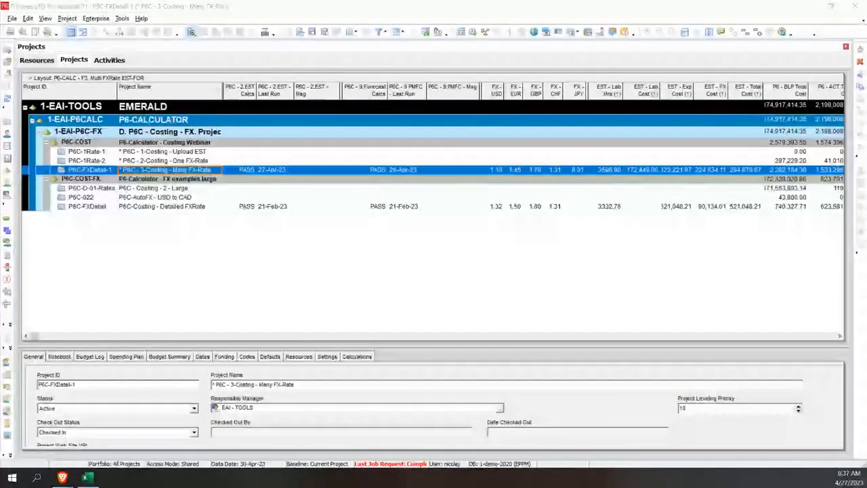
pyautogui.click(732, 109)
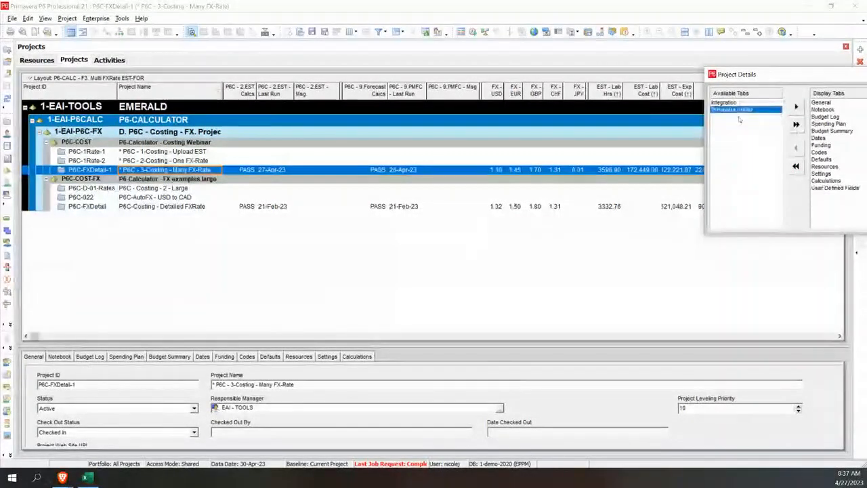
pyautogui.moveTo(786, 75); pyautogui.dragTo(610, 63)
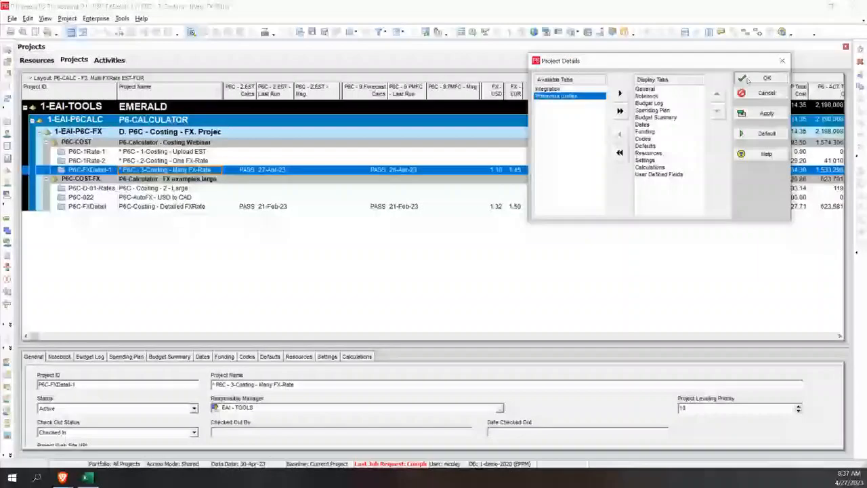
pyautogui.click(766, 78)
pyautogui.click(400, 356)
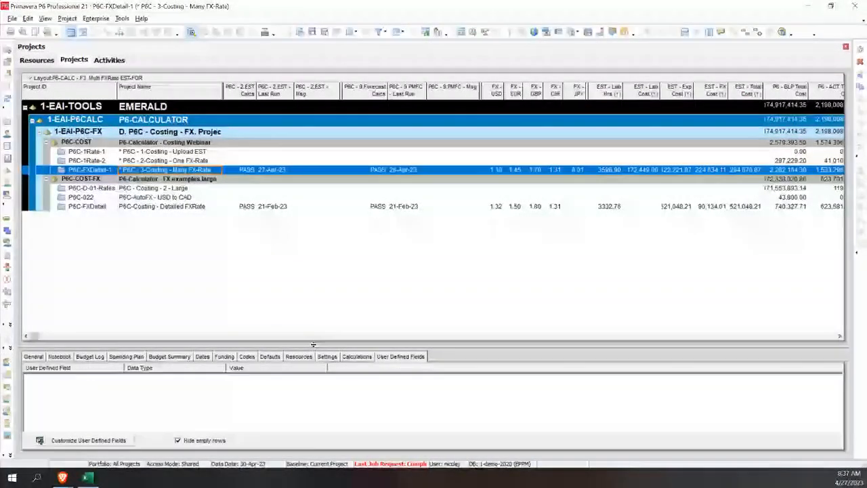
pyautogui.moveTo(311, 344); pyautogui.dragTo(311, 227)
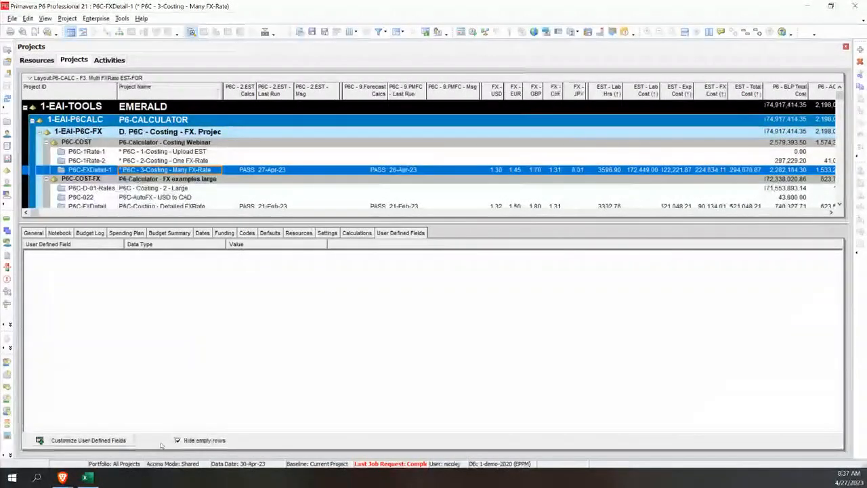
# Step: Add the Brokerage %, Freight % and Handling % fields from 440100 through 491100 to the displayed user defined fields
pyautogui.click(120, 442)
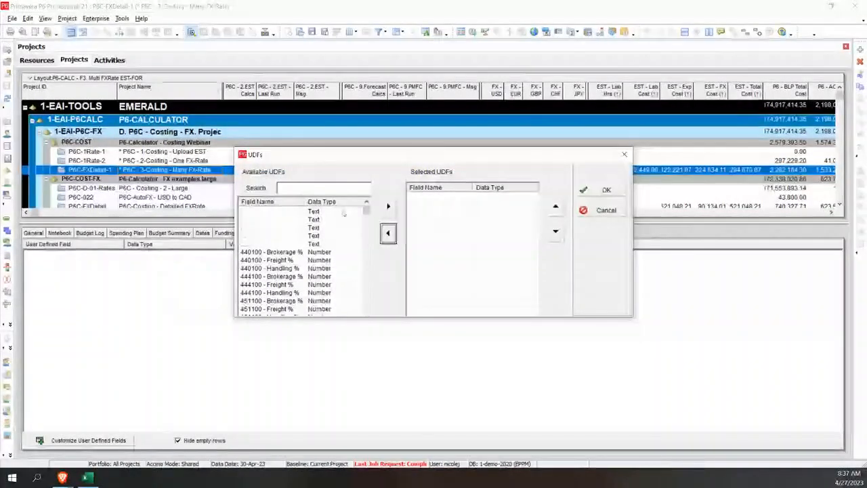
pyautogui.click(364, 212)
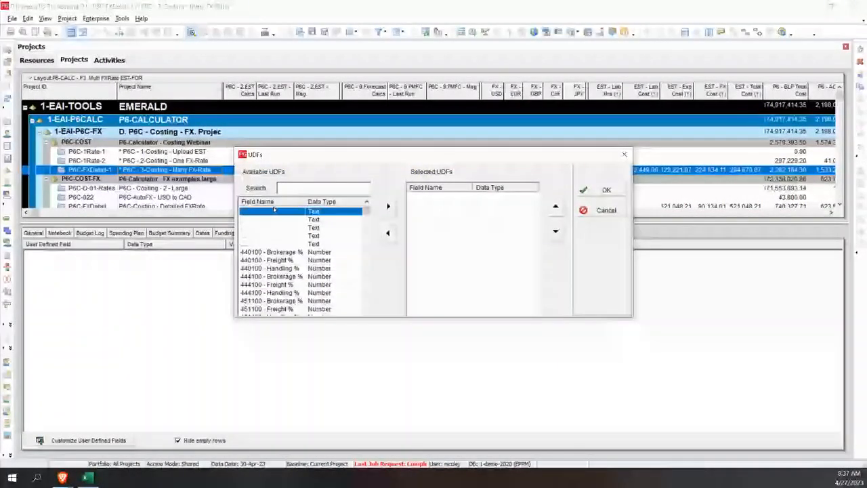
pyautogui.scroll(-5, 298, 264)
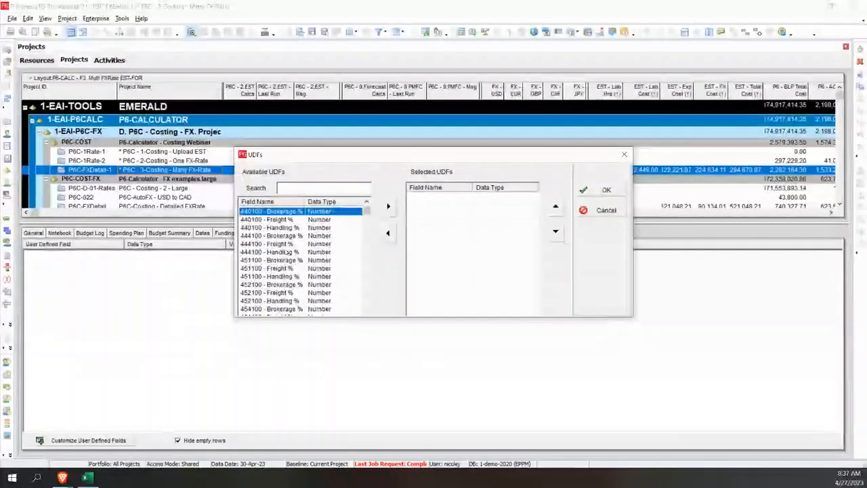
pyautogui.scroll(1, 287, 252)
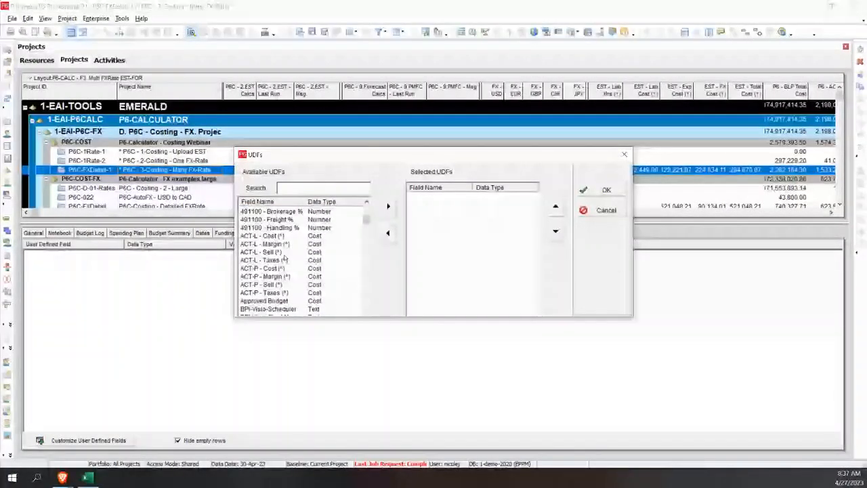
pyautogui.keyDown('shift'); pyautogui.click(280, 229); pyautogui.keyUp('shift')
pyautogui.click(388, 206)
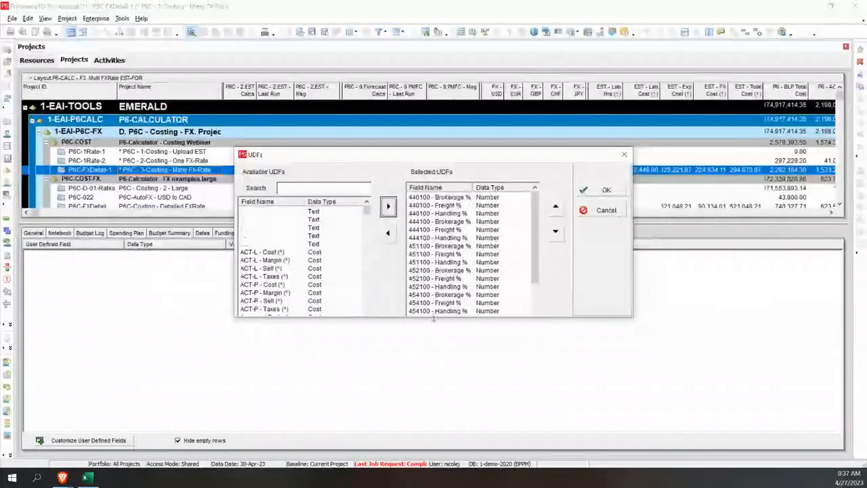
pyautogui.click(582, 190)
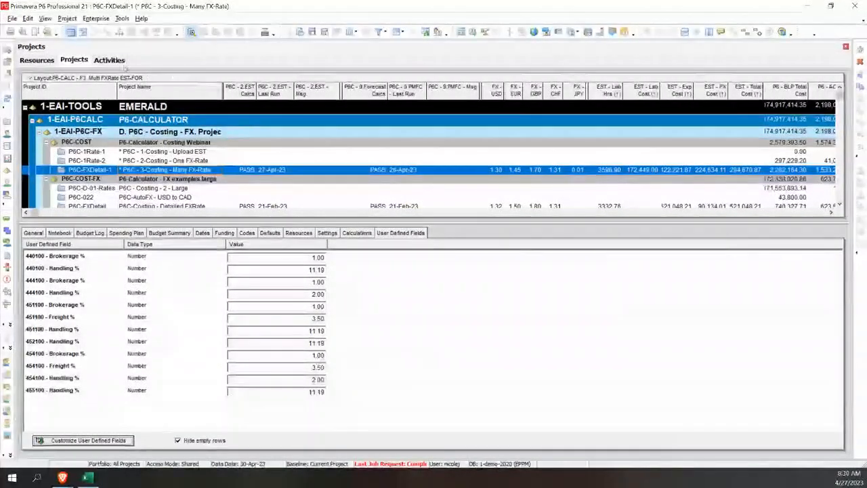
# Step: Examine the EUR and USD base and exchange expense lines of the Adding EUR Currency - UPD activity
pyautogui.click(110, 61)
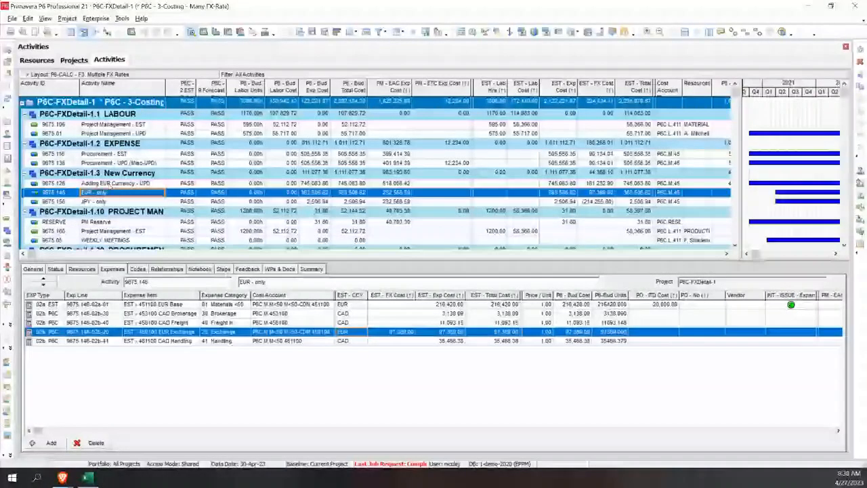
pyautogui.click(109, 183)
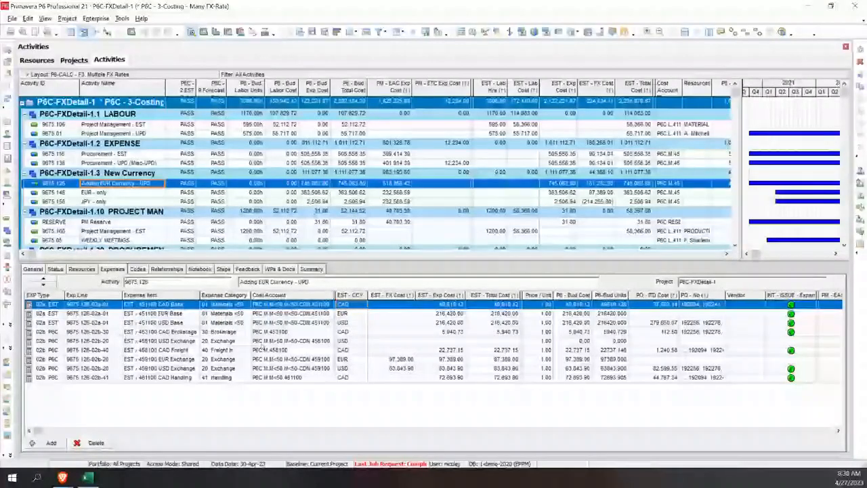
pyautogui.click(356, 316)
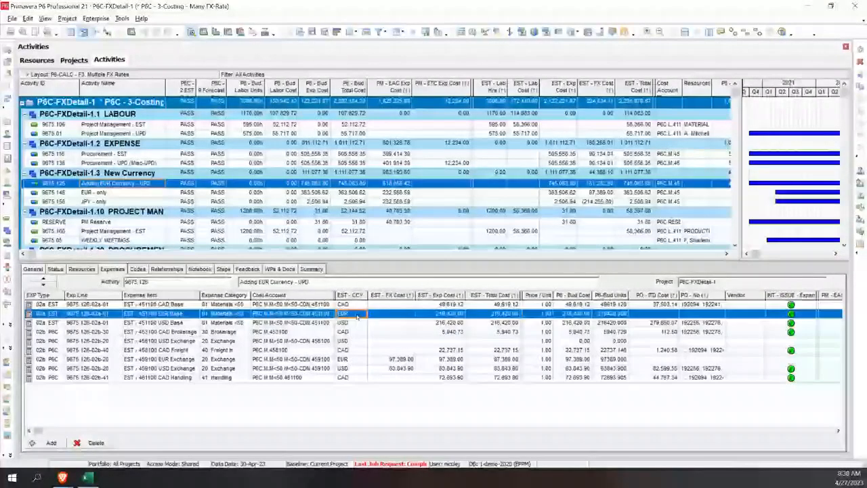
pyautogui.keyDown('shift'); pyautogui.click(355, 324); pyautogui.keyUp('shift')
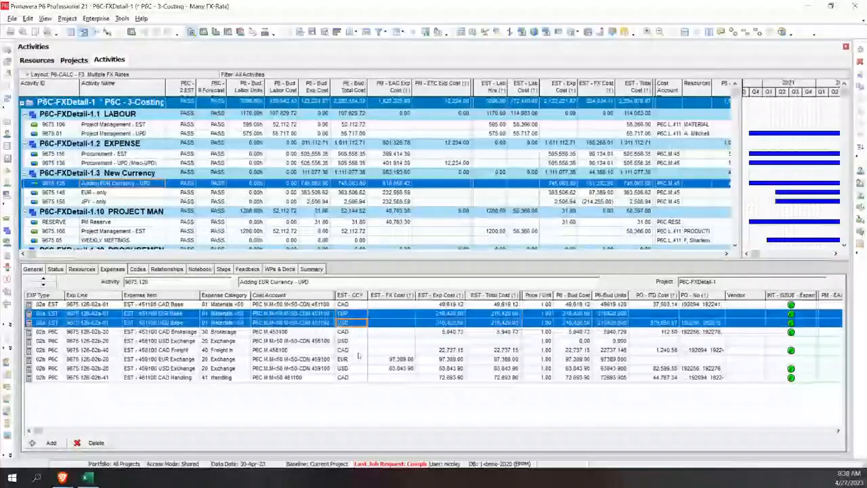
pyautogui.keyDown('ctrl'); pyautogui.click(358, 359); pyautogui.keyUp('ctrl')
pyautogui.hotkey('shift', 'Down')
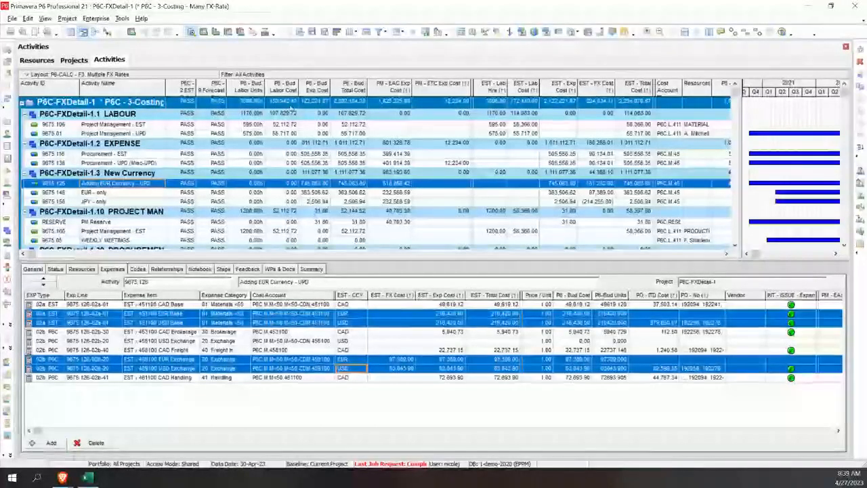
# Step: Review the resource assignments of the Project Management - EST activity under LABOUR, including their estimated labour hours and costs
pyautogui.click(148, 126)
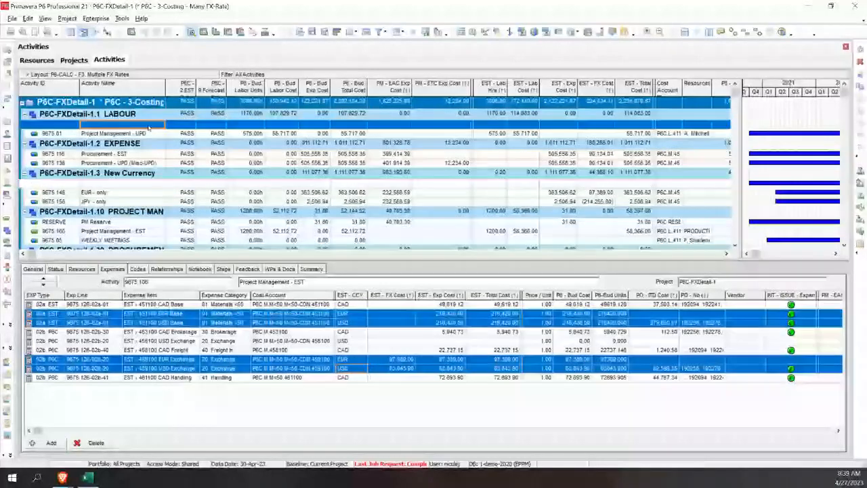
pyautogui.click(84, 269)
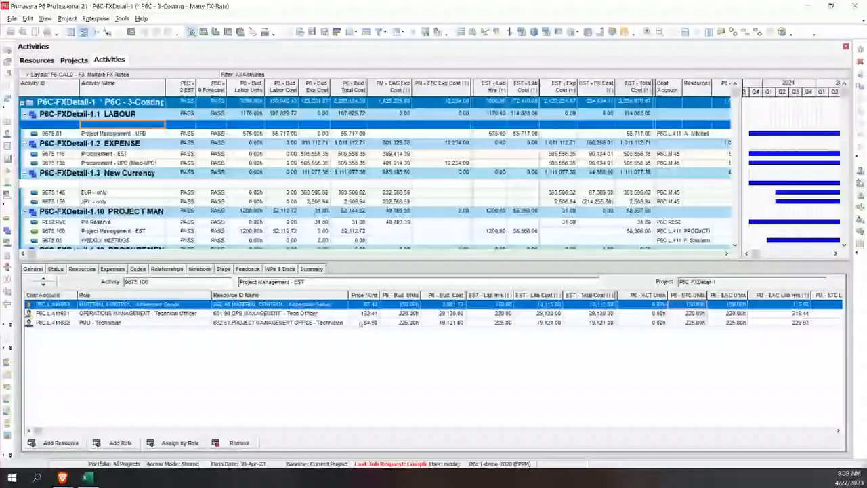
pyautogui.click(144, 132)
pyautogui.click(144, 125)
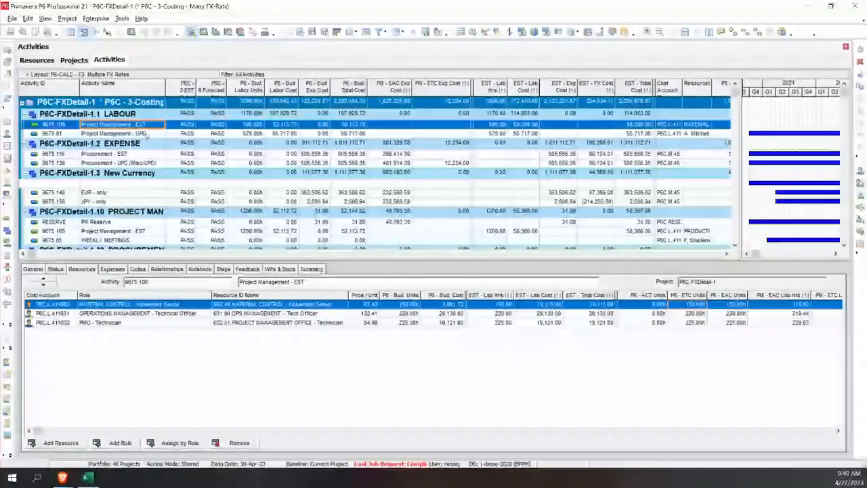
# Step: Sort the resource assignments of Project Management - UPD by EST - Lab Hrs and select the generic PRODUCTION - Technician resource
pyautogui.click(149, 134)
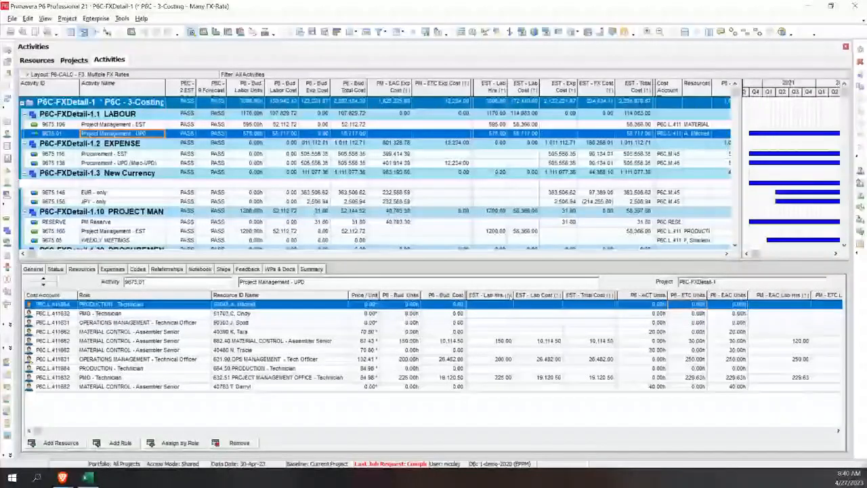
pyautogui.click(509, 295)
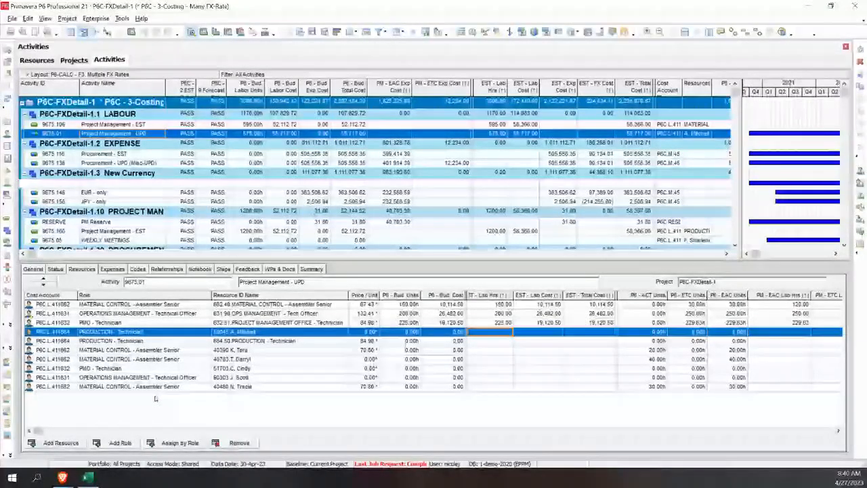
pyautogui.click(264, 340)
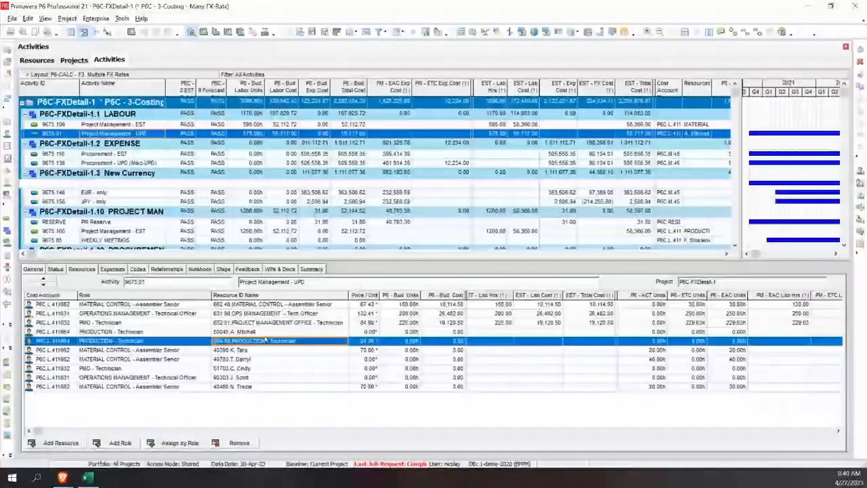
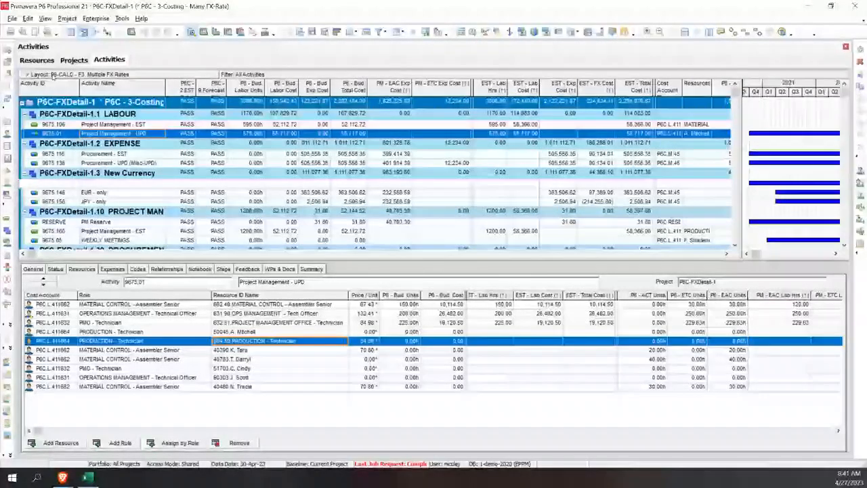
# Step: Examine the P6 - ACT Units of the named individual resources assigned to Project Management - UPD
pyautogui.click(26, 74)
pyautogui.moveTo(82, 90)
pyautogui.click(141, 87)
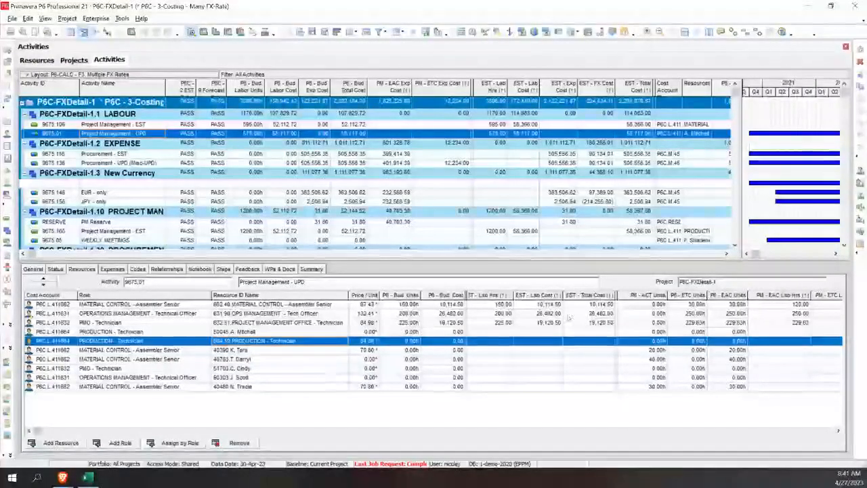
pyautogui.click(624, 351)
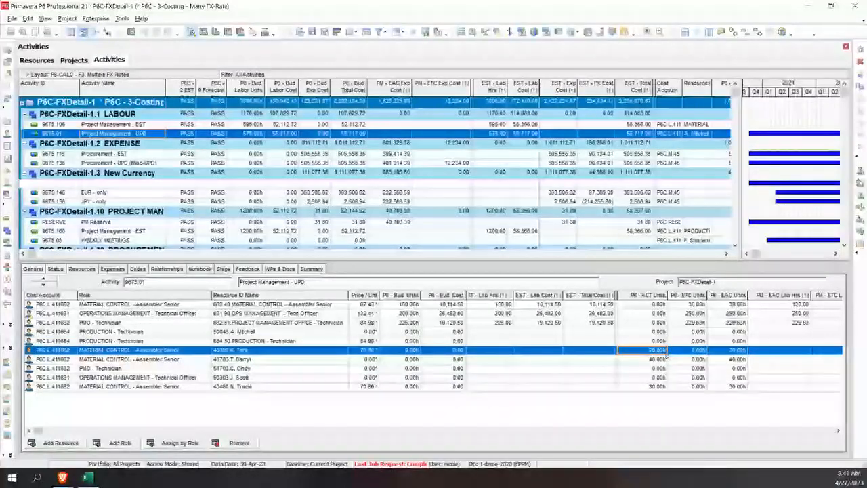
pyautogui.click(264, 353)
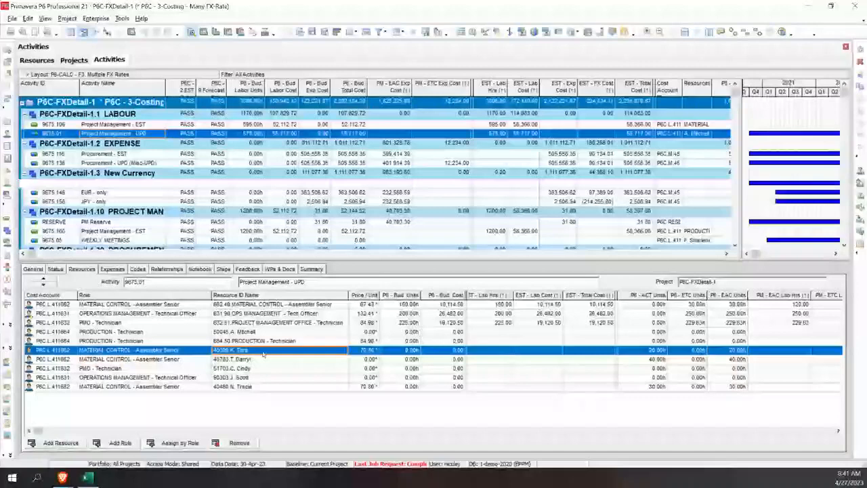
pyautogui.click(264, 359)
pyautogui.click(264, 378)
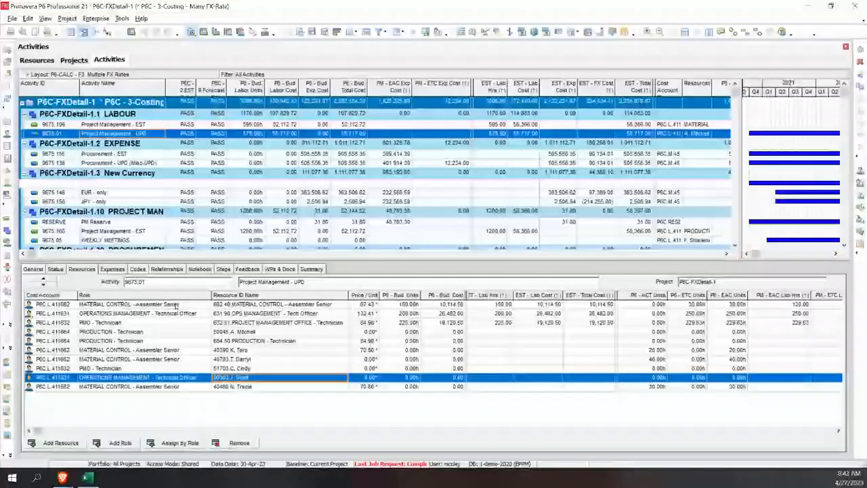
# Step: Sort the assignments by Role and examine the PM - EAC and PM - ETC Lab Hrs of the generic MATERIAL CONTROL - Assembler Senior
pyautogui.click(130, 296)
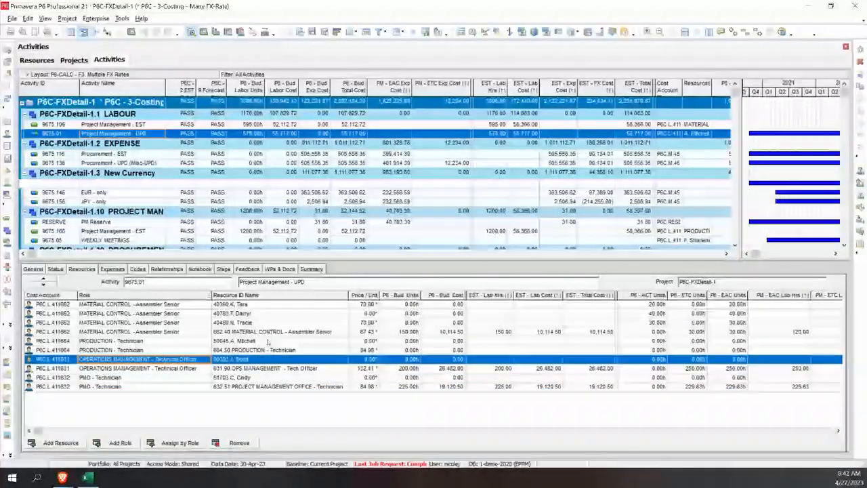
pyautogui.click(237, 304)
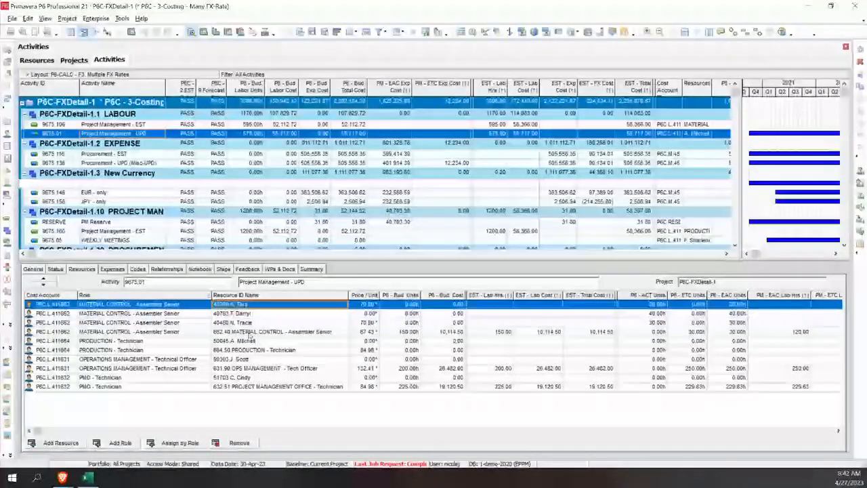
pyautogui.click(250, 333)
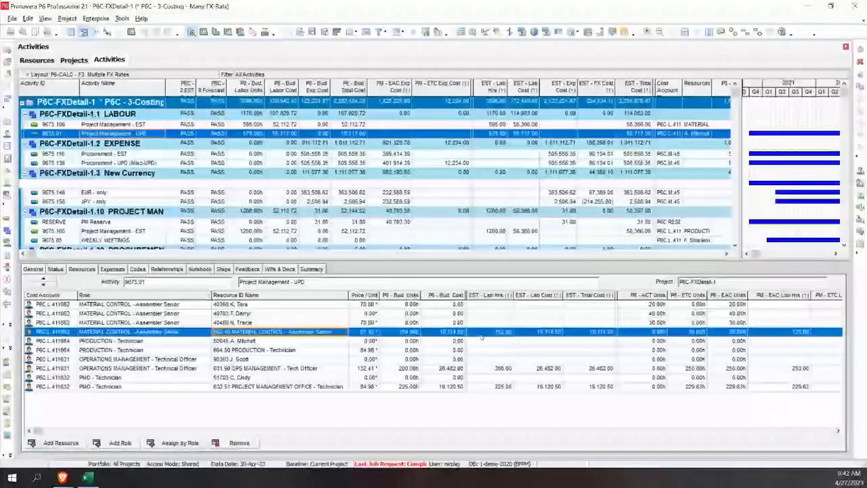
pyautogui.click(784, 334)
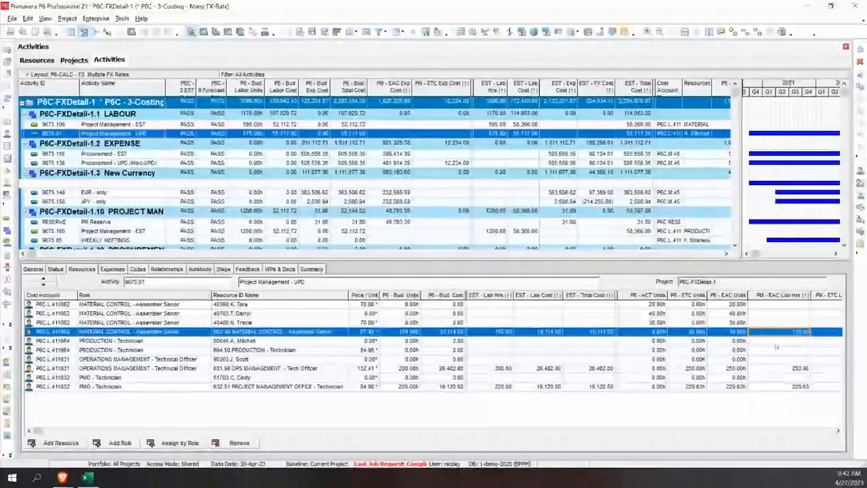
pyautogui.press('Tab')
pyautogui.click(839, 431)
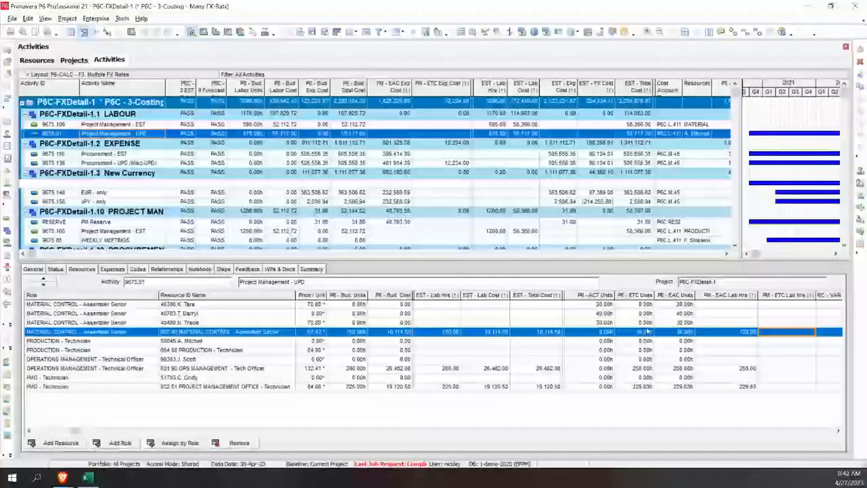
# Step: Sort by PM - EAC Lab Hrs and clear that field for the generic MATERIAL CONTROL, OPS MANAGEMENT and PROJECT MANAGEMENT OFFICE resources
pyautogui.click(741, 296)
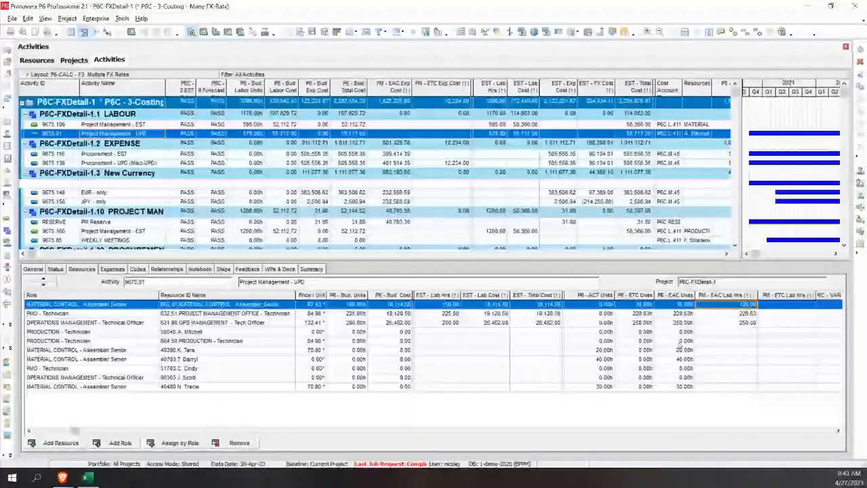
pyautogui.click(748, 304)
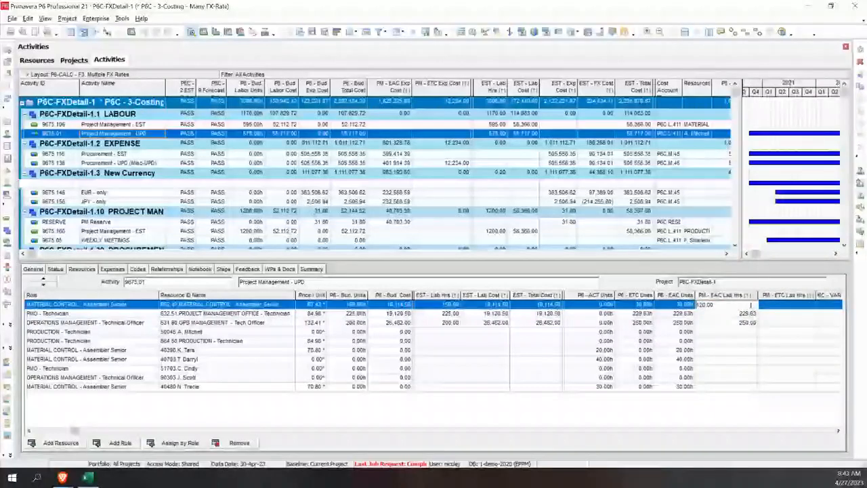
pyautogui.moveTo(751, 305); pyautogui.dragTo(687, 307)
pyautogui.press('Delete')
pyautogui.click(732, 315)
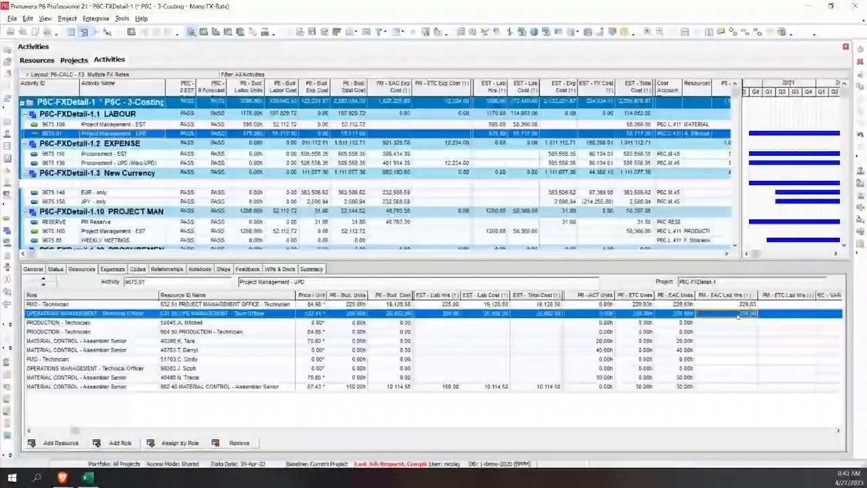
pyautogui.click(738, 316)
pyautogui.press('Delete')
pyautogui.click(743, 305)
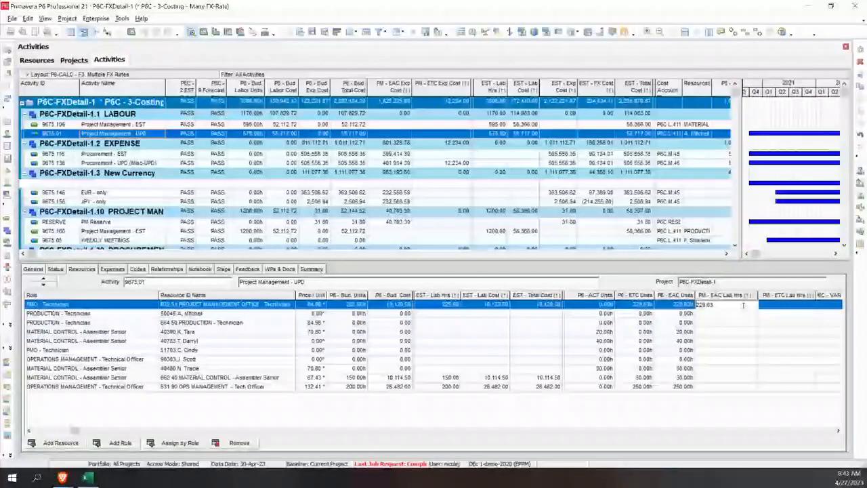
pyautogui.moveTo(744, 305); pyautogui.dragTo(686, 305)
pyautogui.press('Delete')
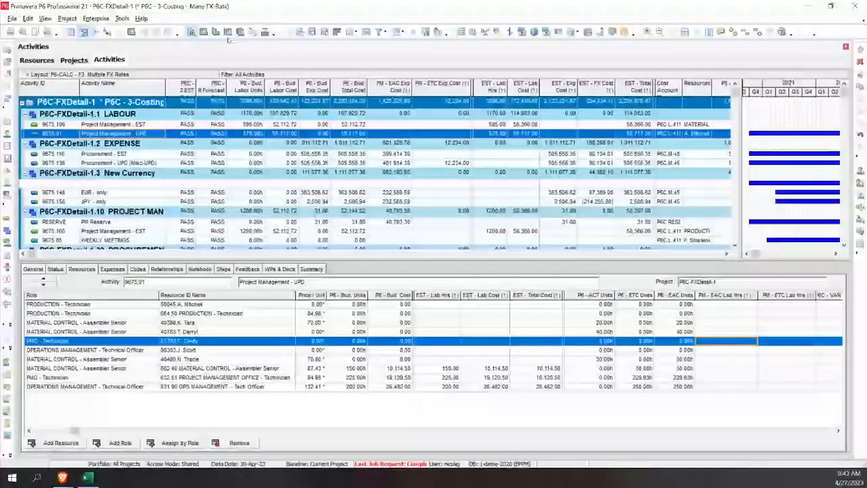
# Step: Set P6C - 9.Forecast Calcs to GO for project P6C-FXDetail-1 and refresh the project data until the calculation has run
pyautogui.click(76, 61)
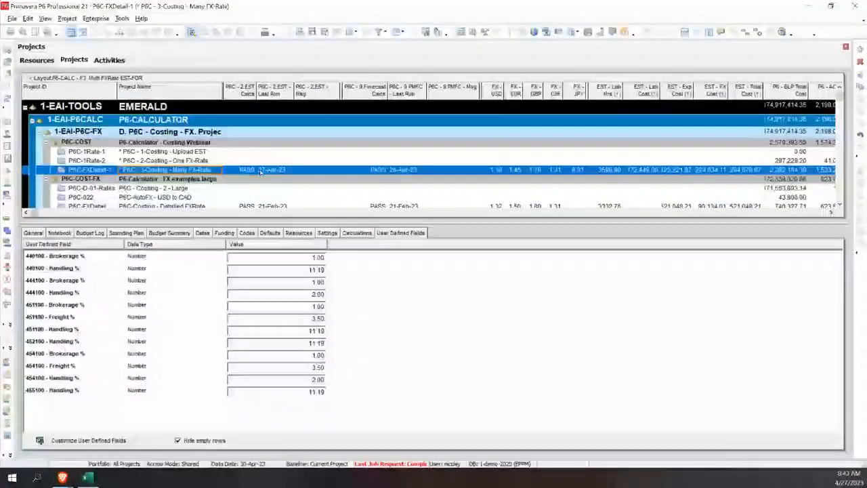
pyautogui.click(373, 171)
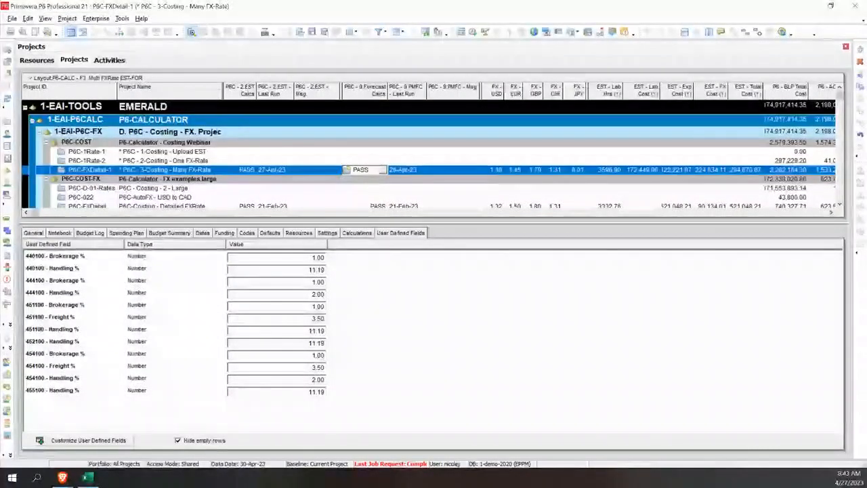
pyautogui.click(351, 195)
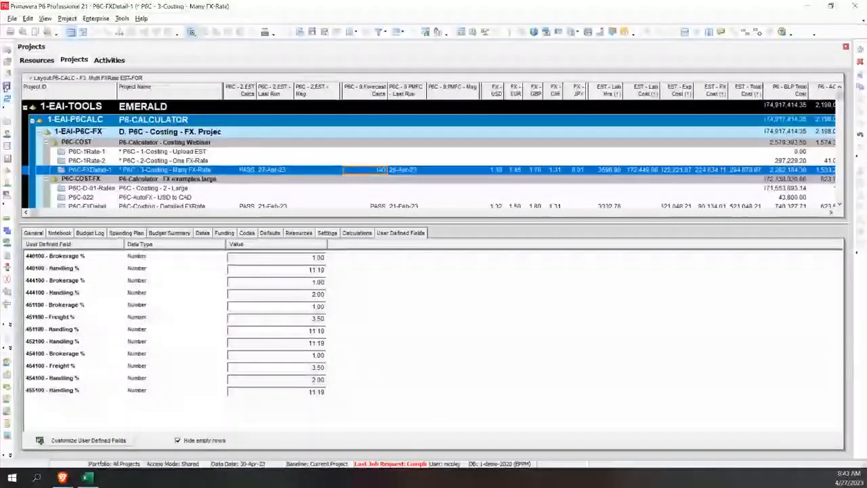
pyautogui.click(6, 101)
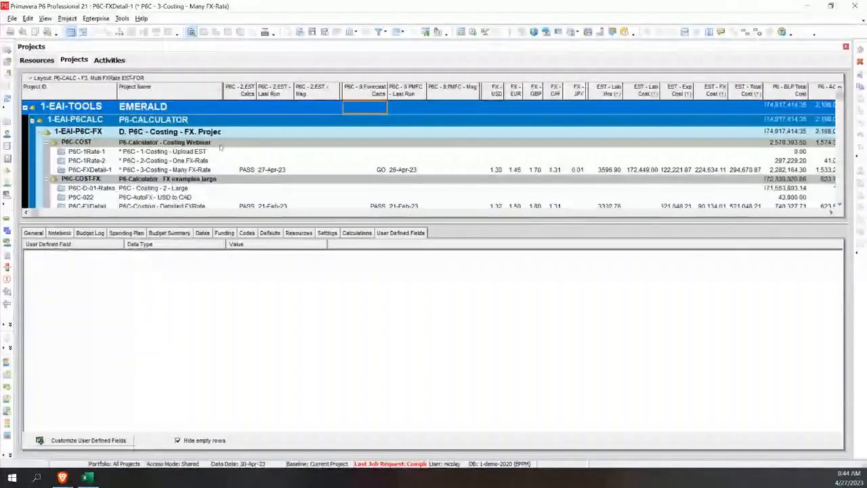
pyautogui.click(8, 100)
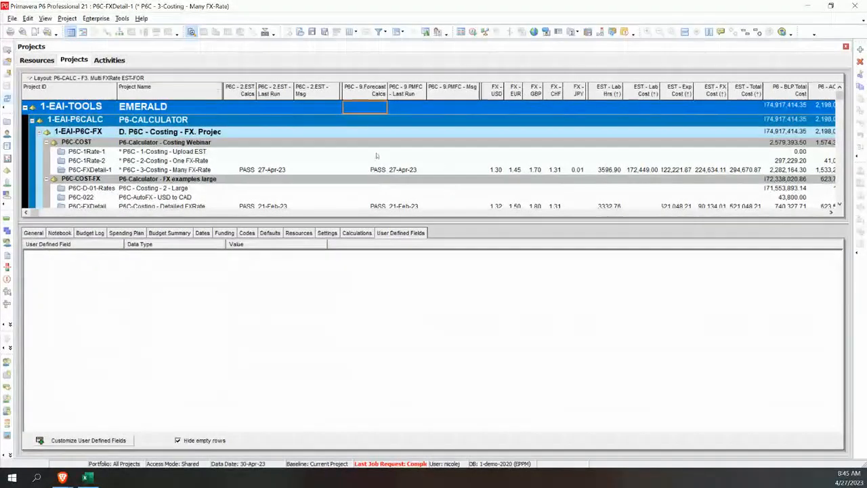
# Step: Refresh the activities, sort the Project Management - UPD assignments by Role and select the generic MATERIAL CONTROL - Assembler Senior resource
pyautogui.click(109, 60)
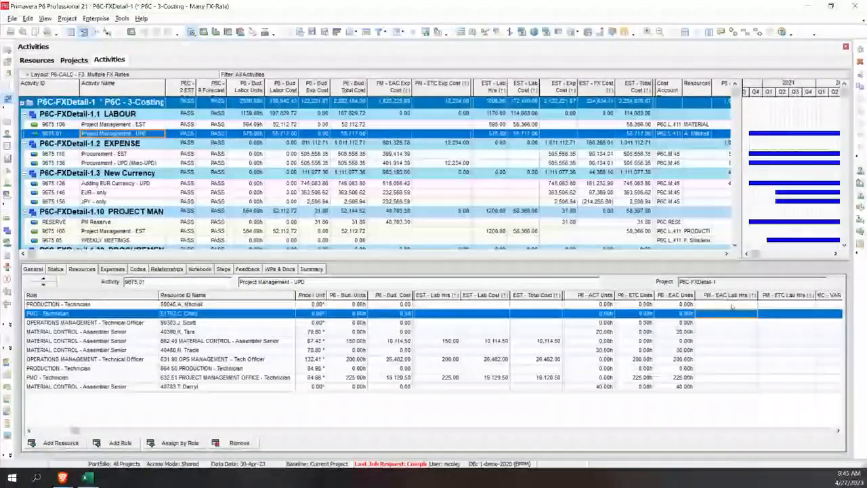
pyautogui.press('F5')
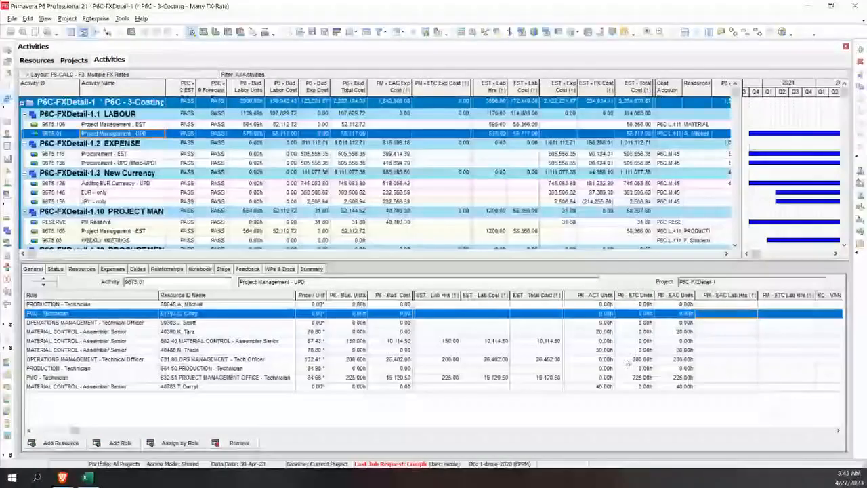
pyautogui.click(104, 297)
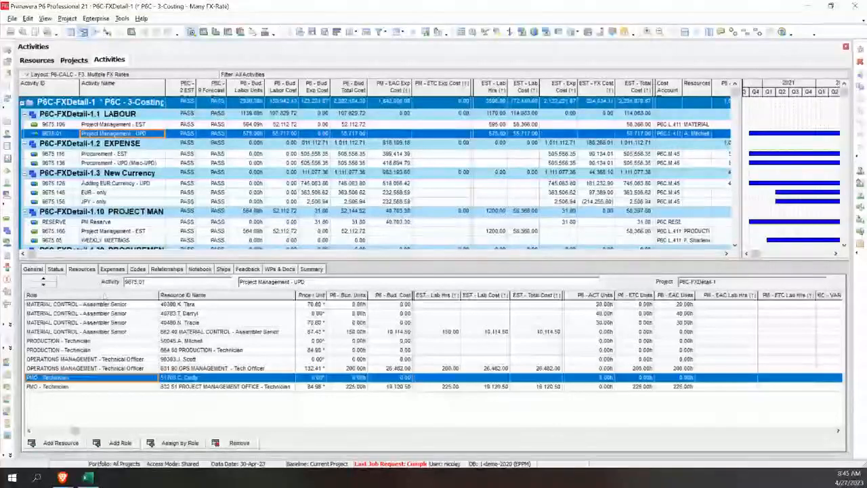
pyautogui.click(185, 332)
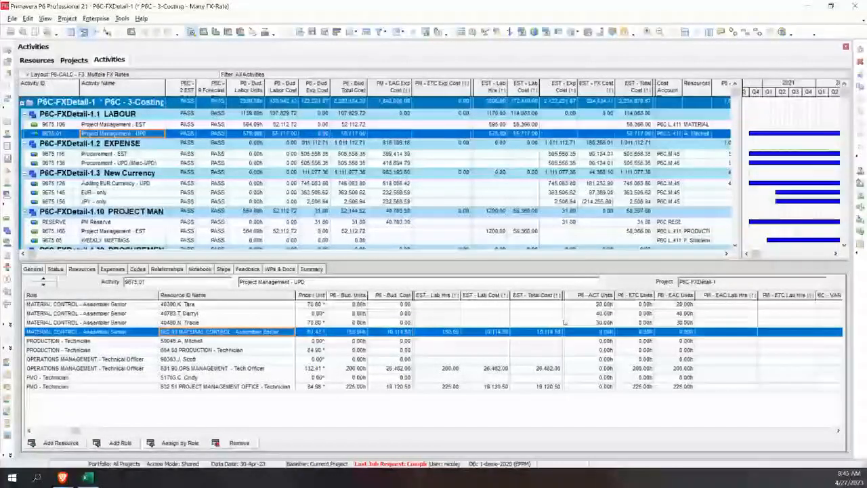
# Step: Compare the actual units of the named MATERIAL CONTROL resources with the estimated hours and P6 - ETC Units of the generic resources
pyautogui.click(599, 307)
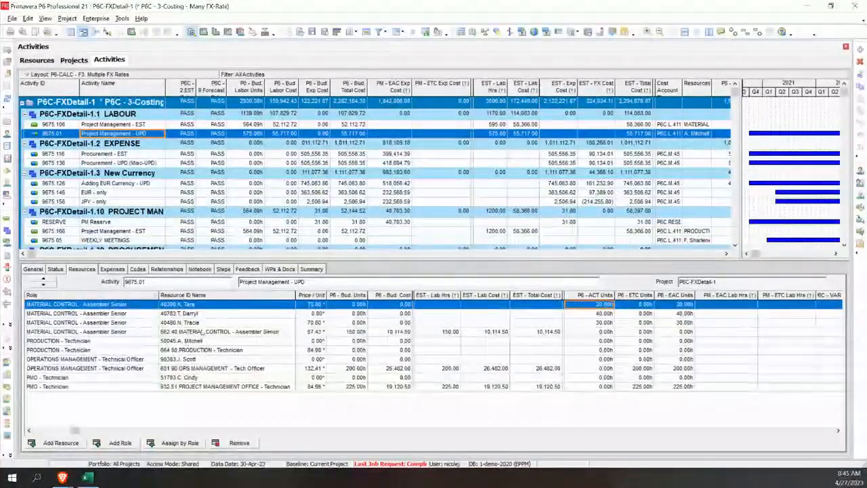
pyautogui.click(231, 331)
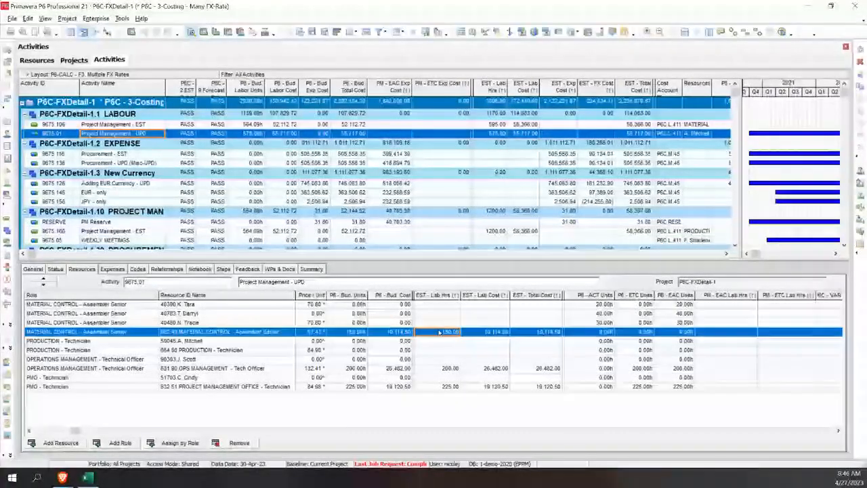
pyautogui.click(600, 305)
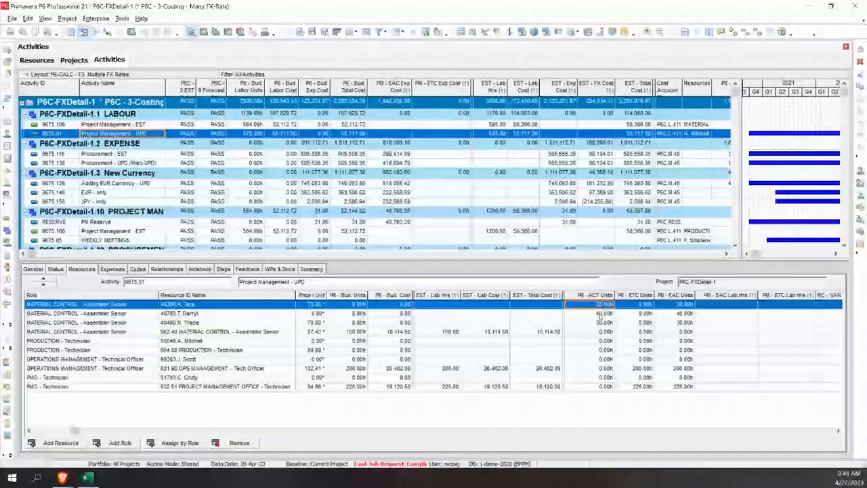
pyautogui.click(601, 315)
pyautogui.click(601, 324)
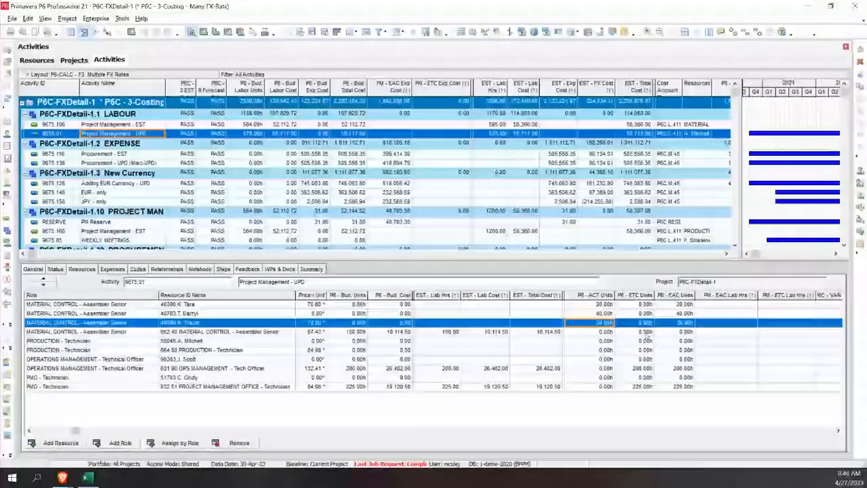
pyautogui.click(646, 333)
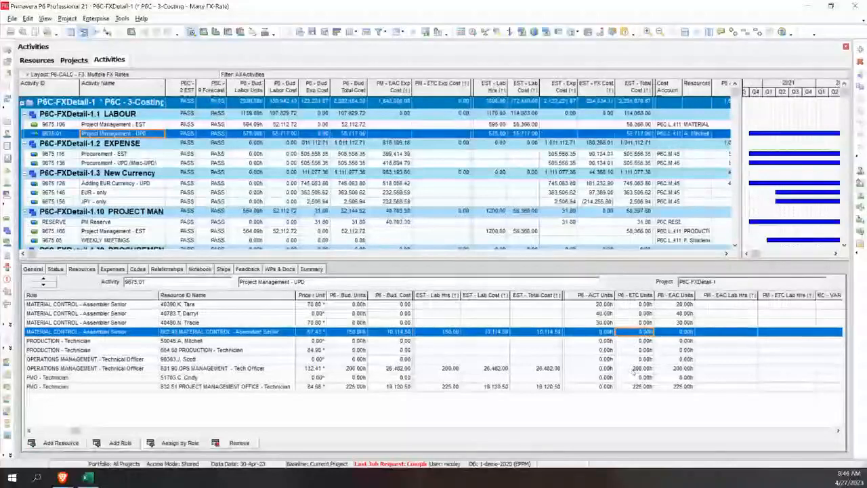
pyautogui.click(635, 369)
pyautogui.click(635, 388)
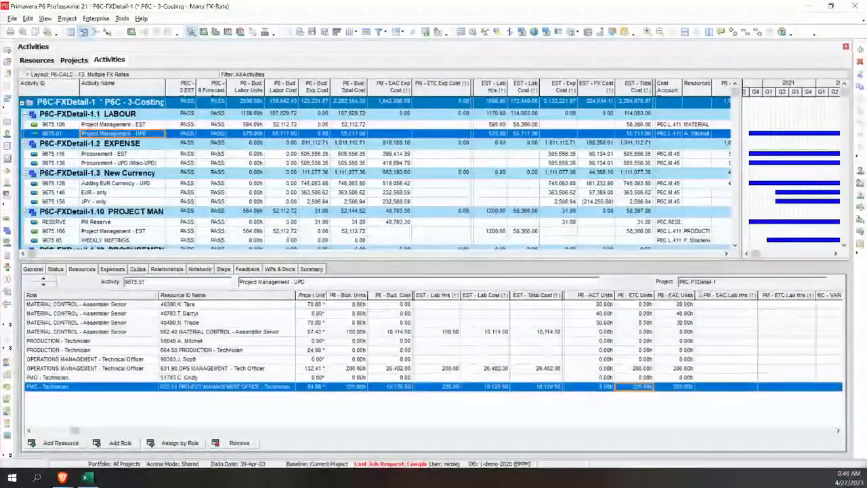
pyautogui.click(634, 370)
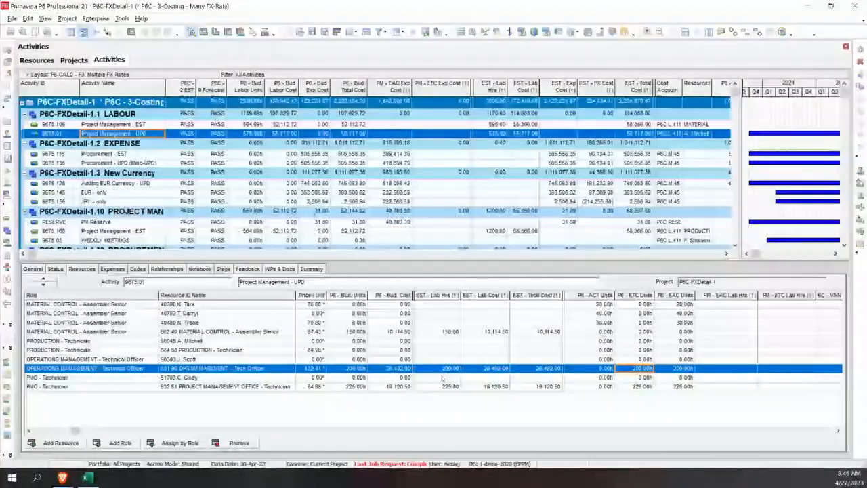
# Step: Set PM - EAC Lab Hrs to 170 for the generic MATERIAL CONTROL - Assembler Senior resource
pyautogui.click(743, 305)
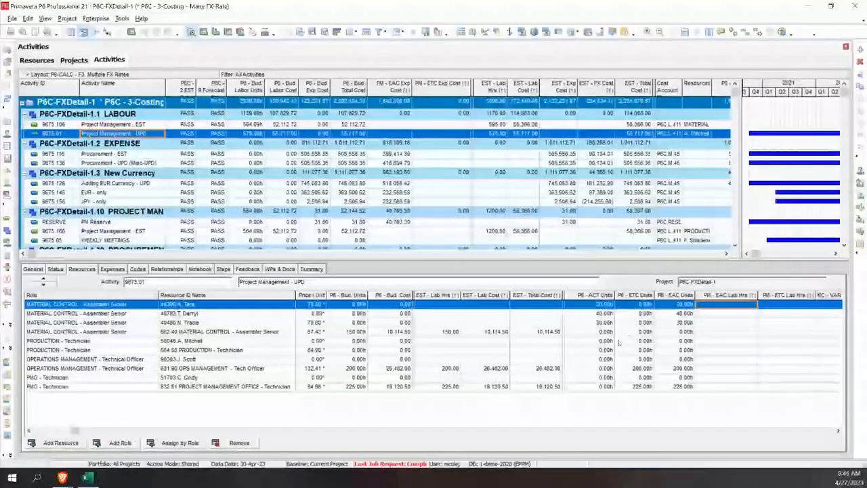
pyautogui.click(702, 333)
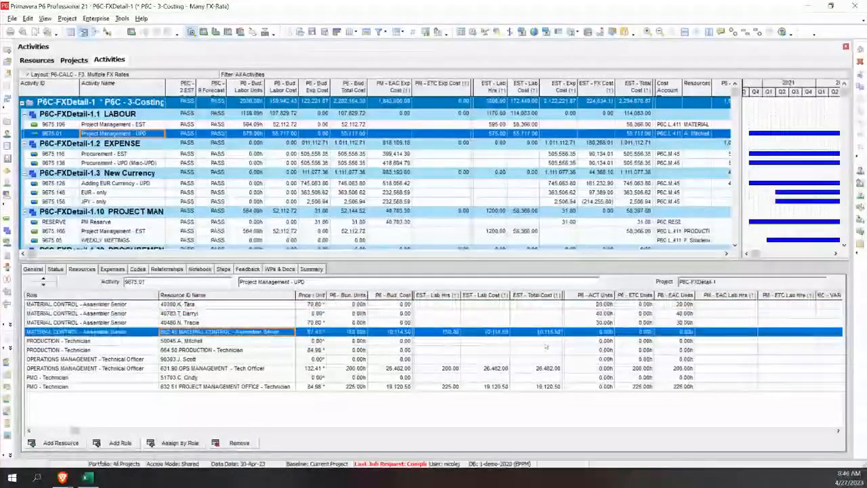
pyautogui.click(706, 331)
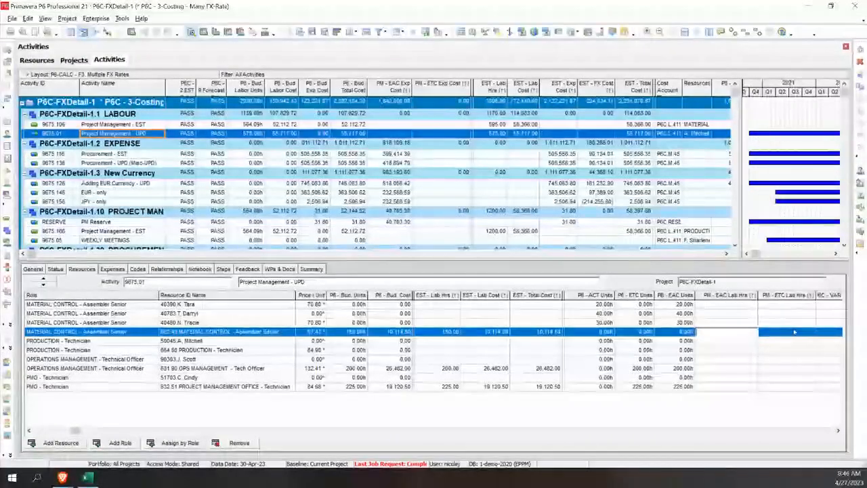
pyautogui.write('170')
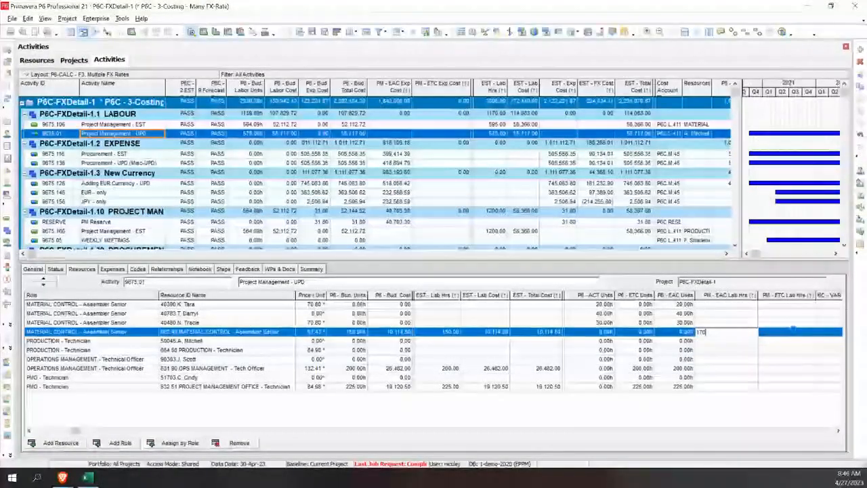
pyautogui.press('Return')
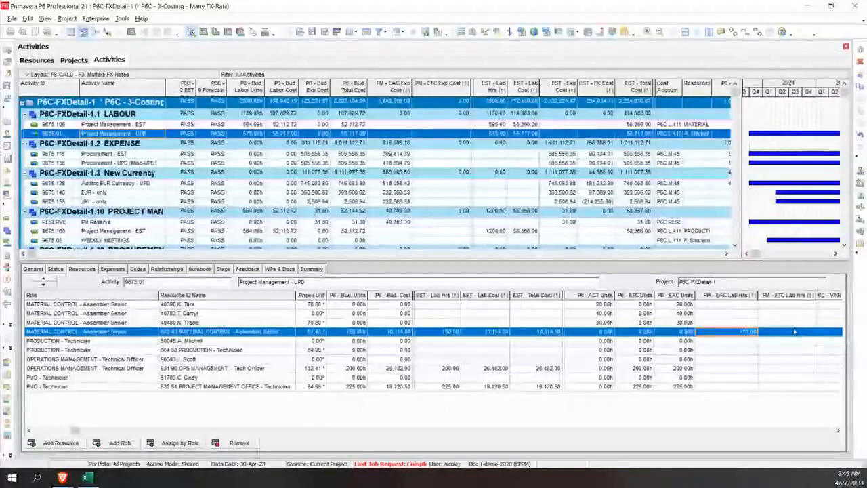
# Step: Set P6 - ACT Units to 10 for the named OPERATIONS MANAGEMENT - Technical Officer resource and 20 for the named PMO - Technician resource
pyautogui.click(774, 370)
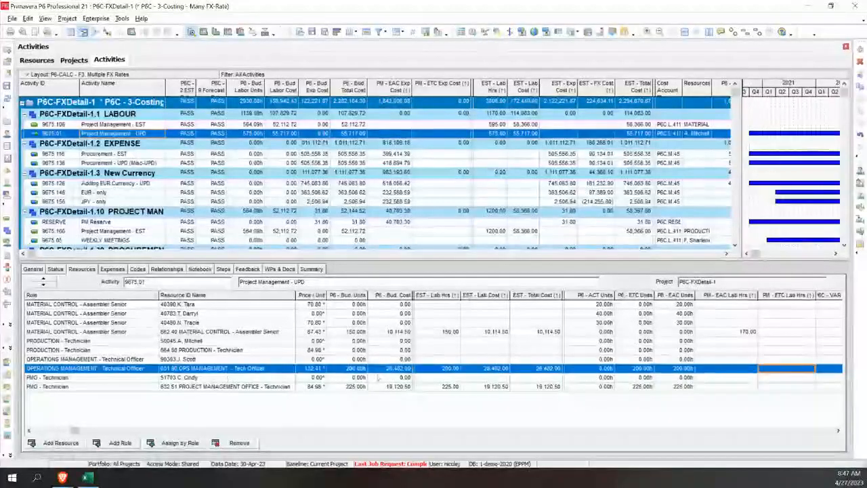
pyautogui.click(610, 359)
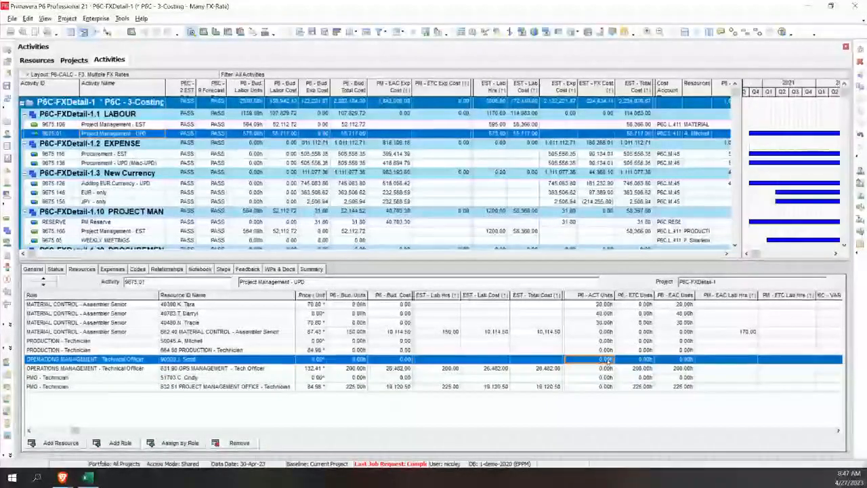
pyautogui.write('10')
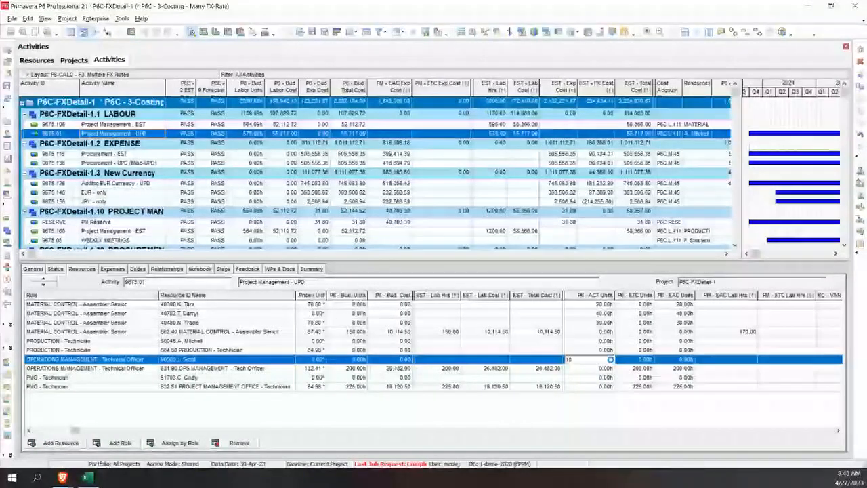
pyautogui.press('Down')
pyautogui.press('Down')
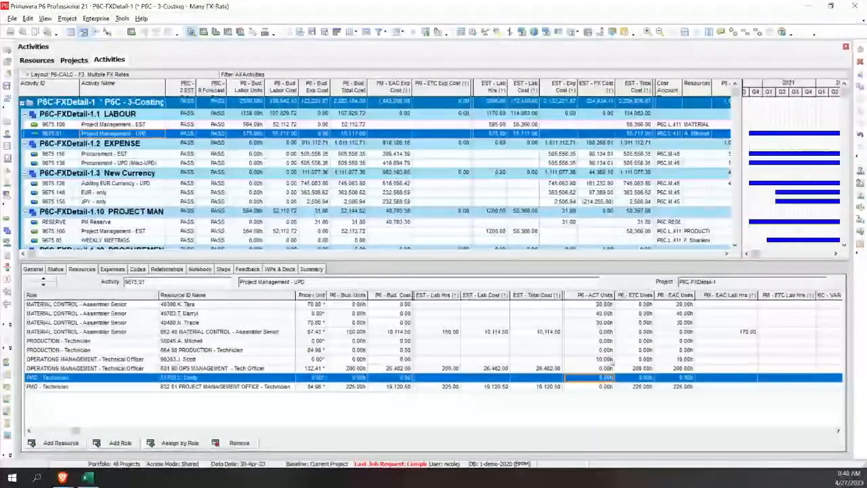
pyautogui.write('20')
pyautogui.press('Return')
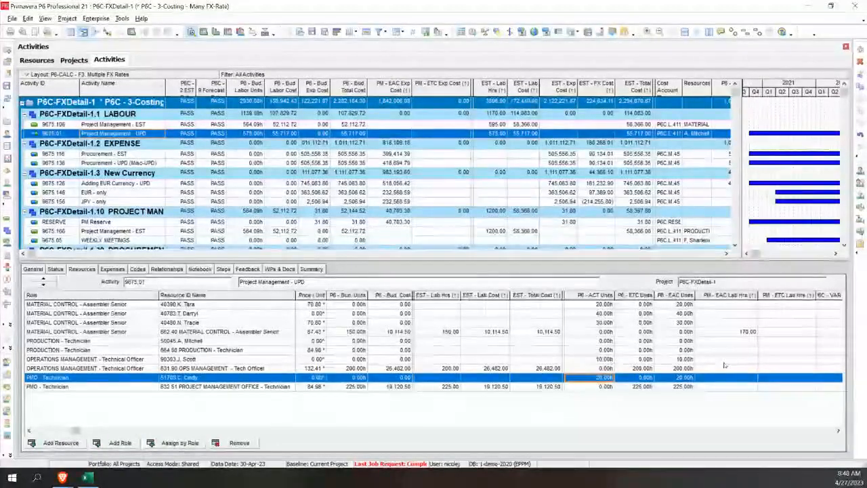
# Step: Set PM - ETC Lab Hrs to 100 for the generic OPS MANAGEMENT - Tech Officer and 250 for the generic PROJECT MANAGEMENT OFFICE - Technician
pyautogui.click(776, 369)
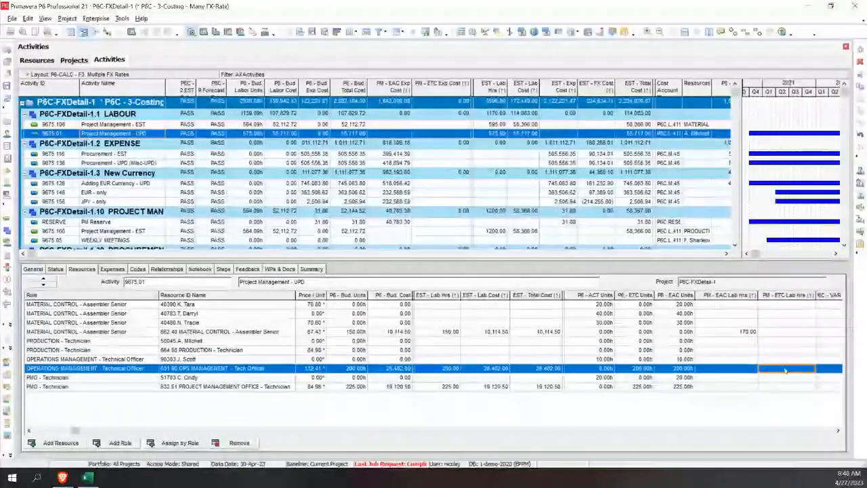
pyautogui.write('190')
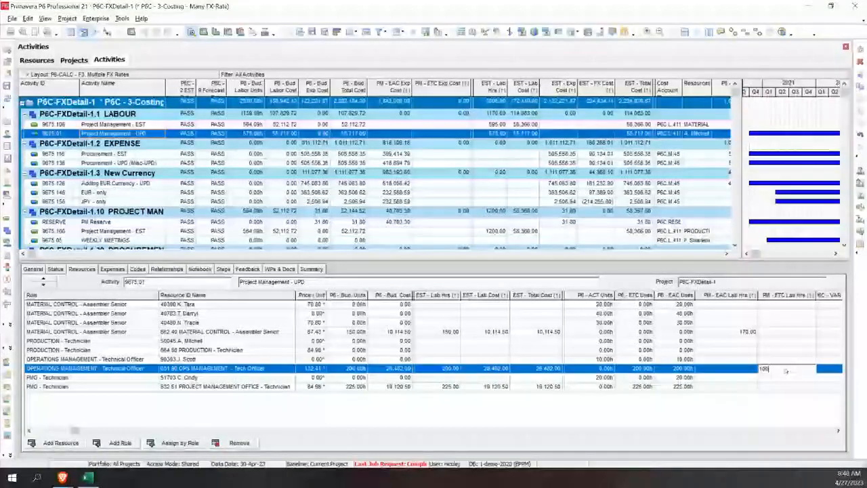
pyautogui.press('Return')
pyautogui.press('Down')
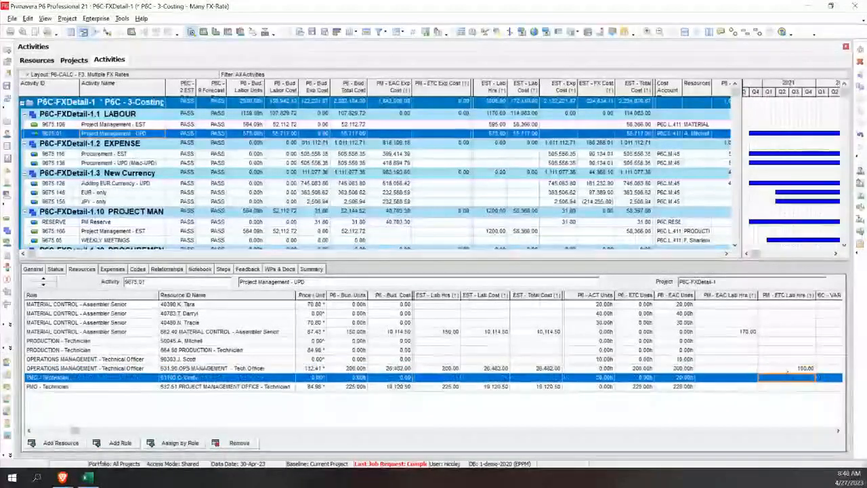
pyautogui.press('Down')
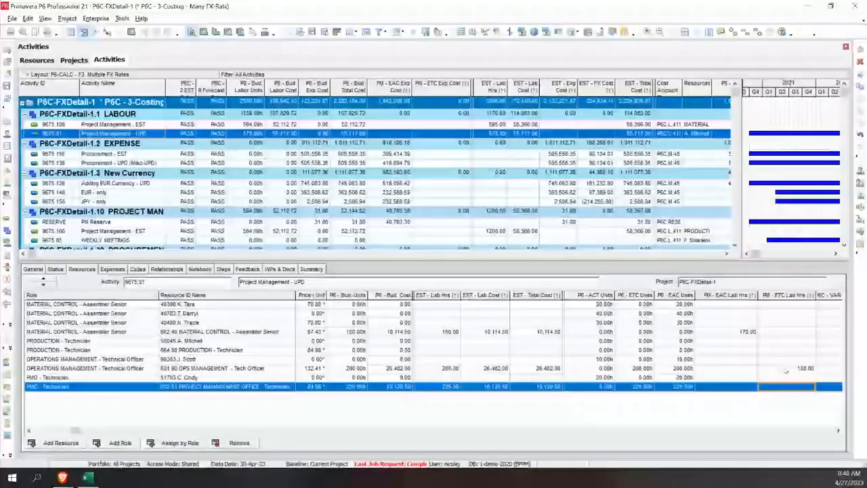
pyautogui.write('250')
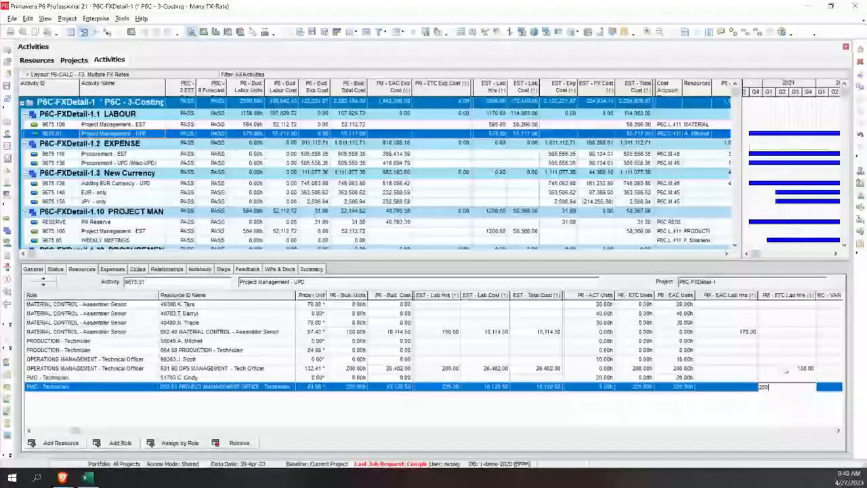
pyautogui.press('Return')
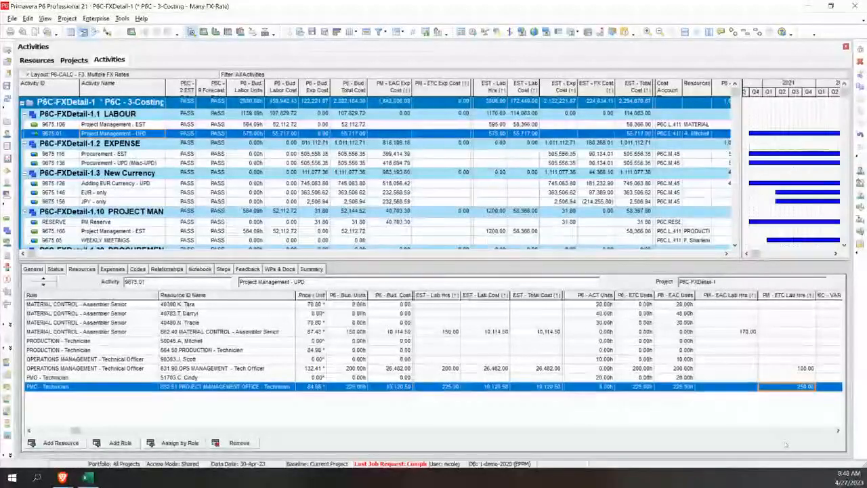
# Step: Set P6C - 9.Forecast Calcs to GO for project P6C-FXDetail-1 and refresh the project data
pyautogui.click(74, 60)
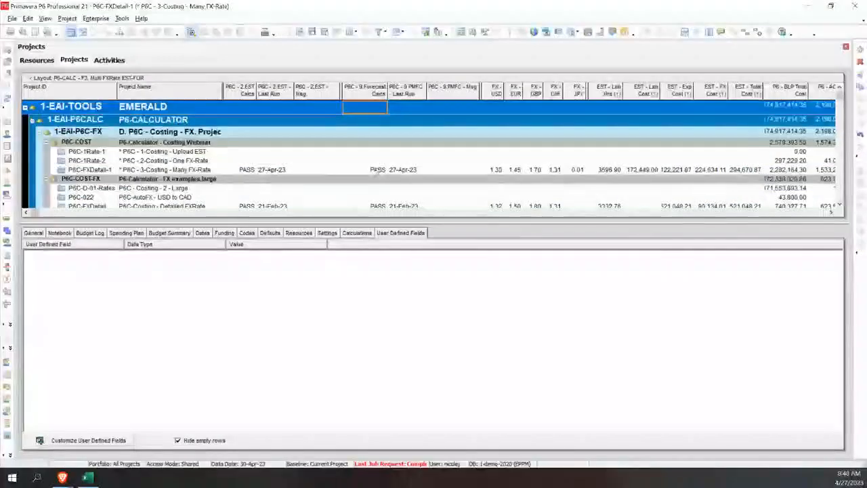
pyautogui.click(346, 171)
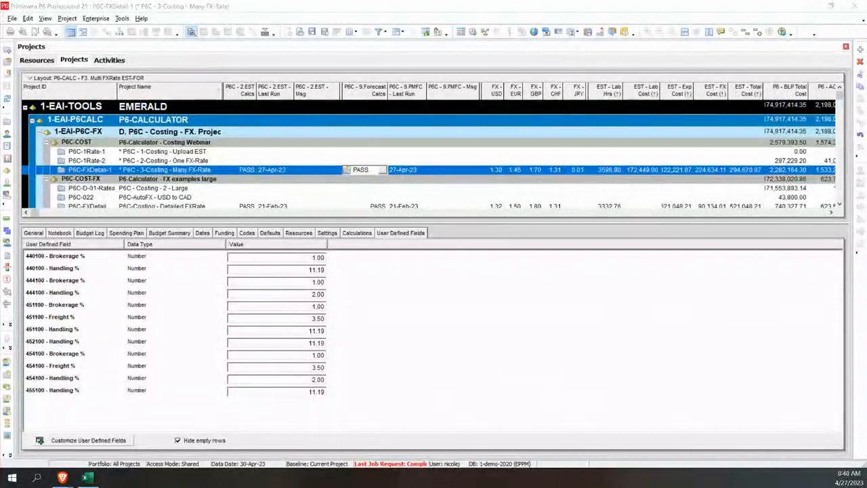
pyautogui.press('Return')
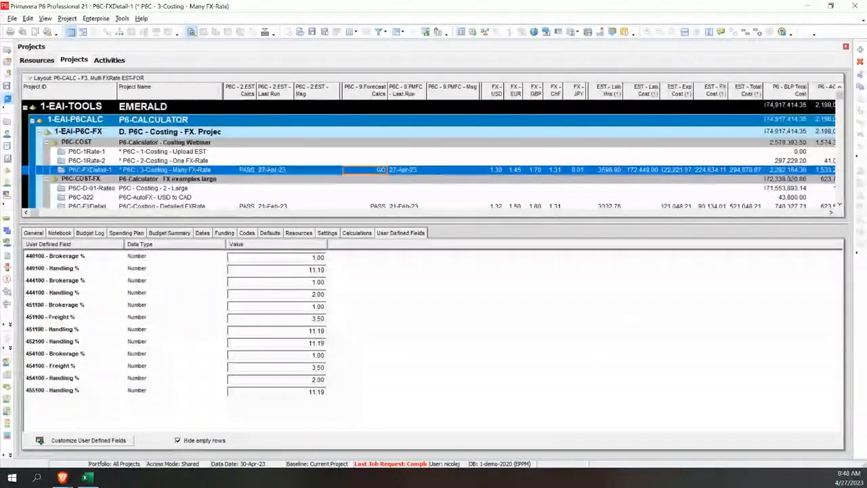
pyautogui.press('F5')
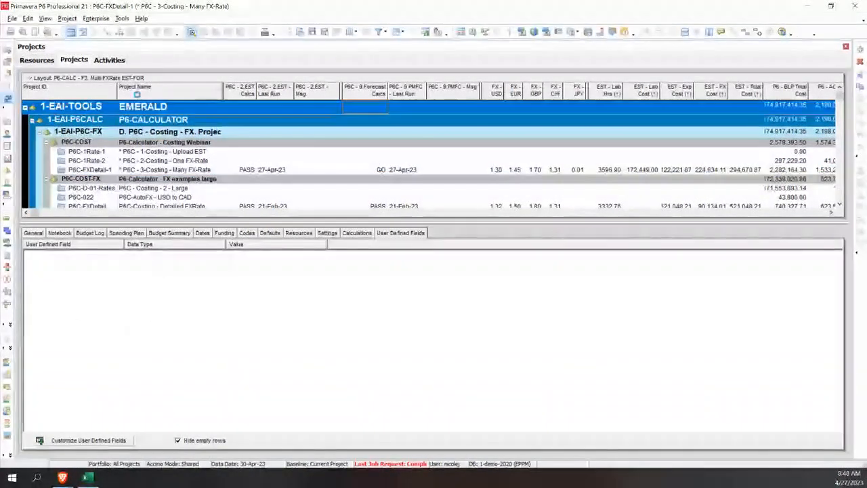
# Step: Show the expenses of activity Procurement - UPD (Misc-UPD) and sort them by EXP Type
pyautogui.click(111, 61)
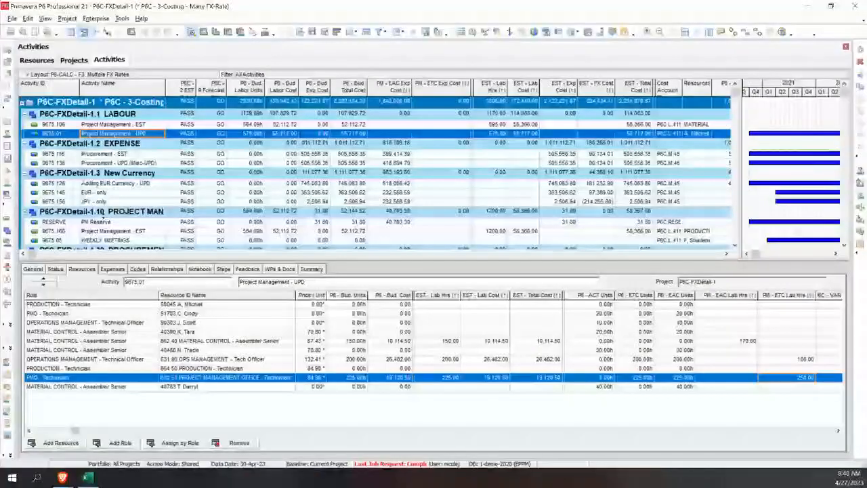
pyautogui.click(131, 161)
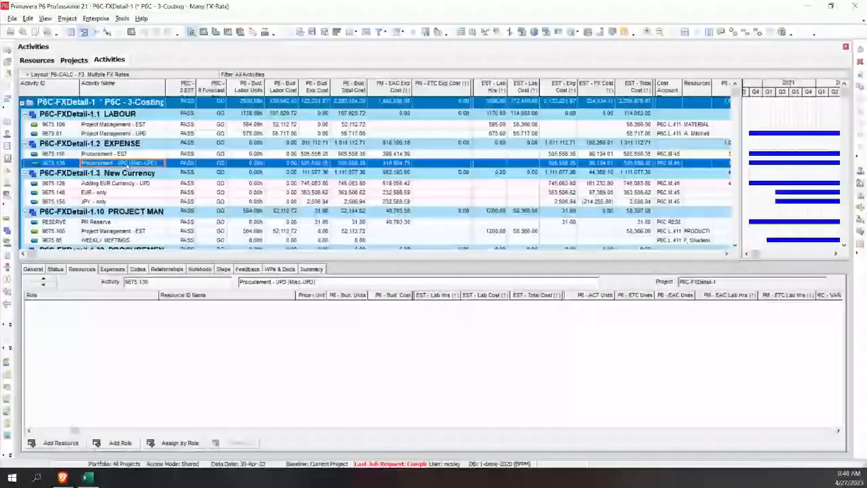
pyautogui.click(113, 269)
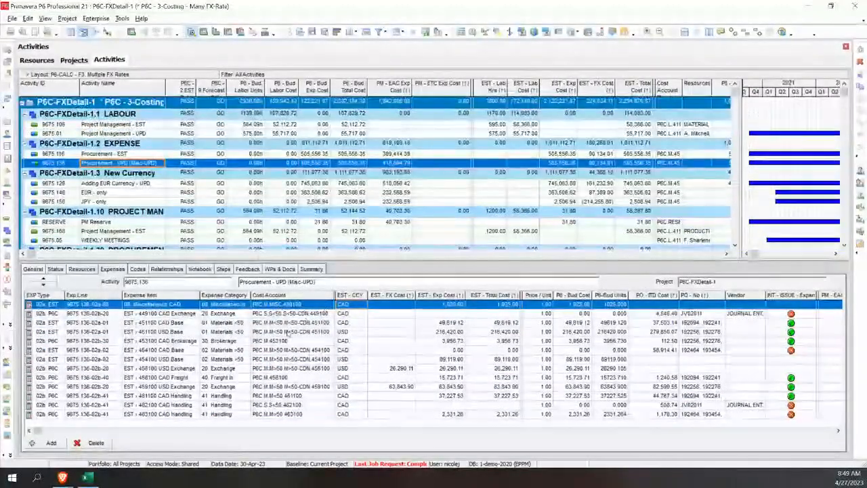
pyautogui.click(46, 296)
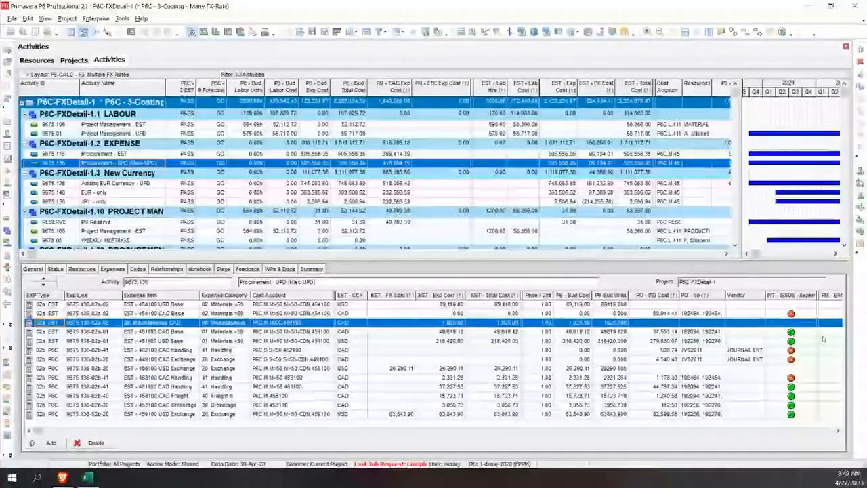
# Step: Examine the issue indicators of the 454100 CAD Base, 462100 CAD Handling and 449100 CAD Exchange expense lines
pyautogui.click(838, 431)
pyautogui.click(838, 431)
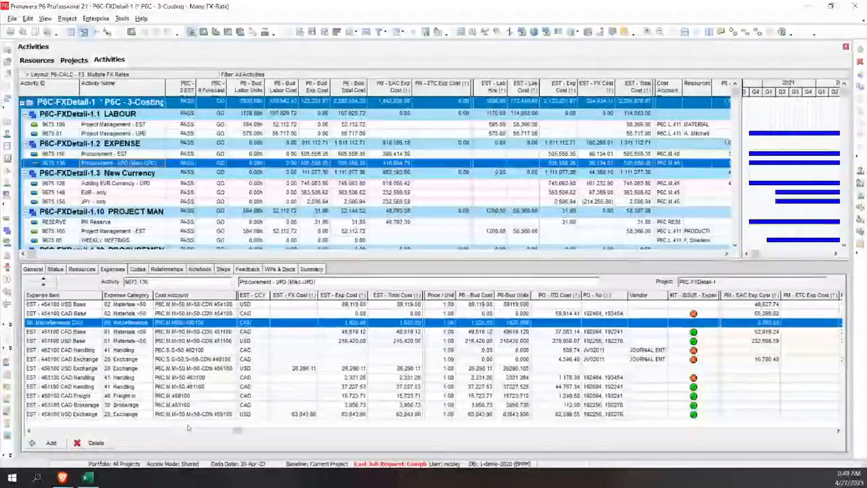
pyautogui.click(65, 431)
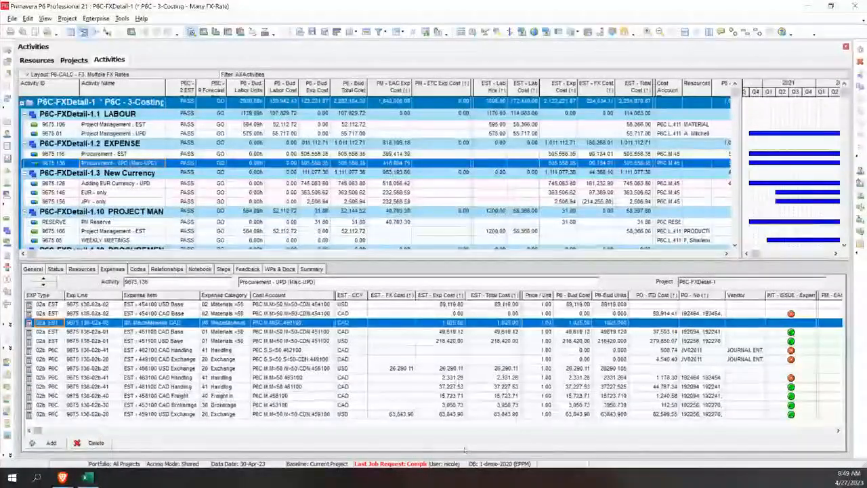
pyautogui.click(797, 314)
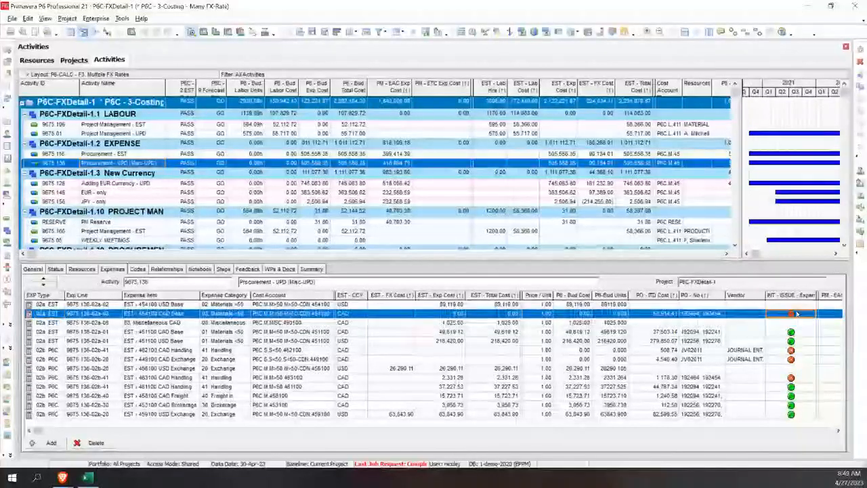
pyautogui.click(798, 349)
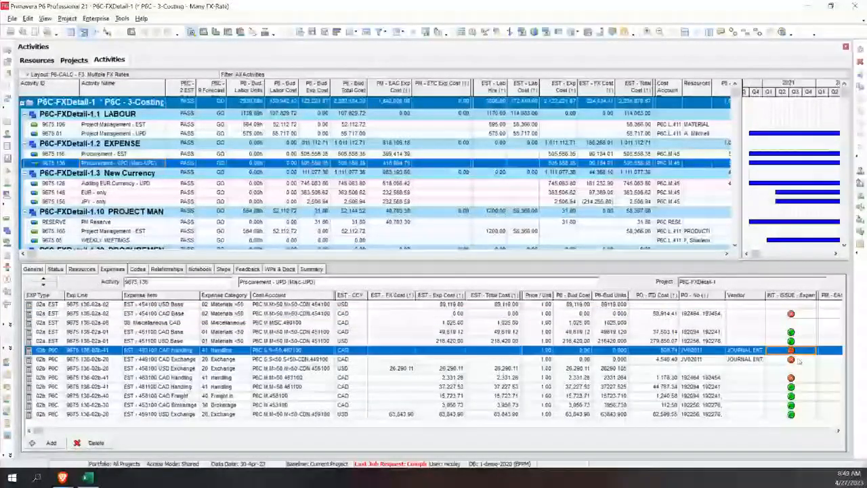
pyautogui.click(802, 313)
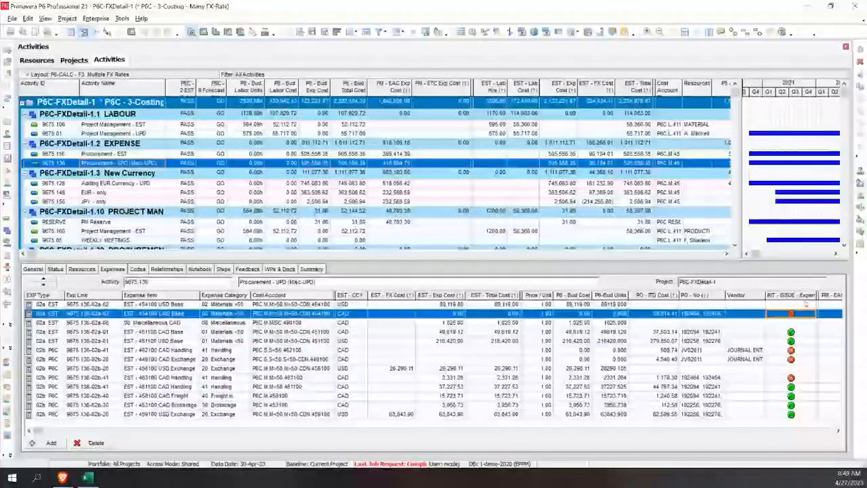
pyautogui.click(799, 359)
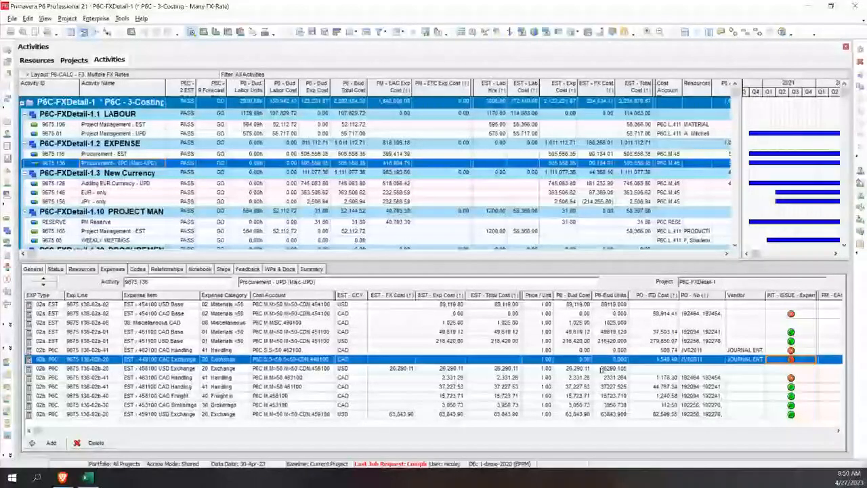
# Step: Review the PO - ITD Cost and PO - No entries of the expense lines from 454100 CAD Base to 463100 CAD Handling
pyautogui.click(666, 313)
pyautogui.click(701, 314)
pyautogui.click(696, 332)
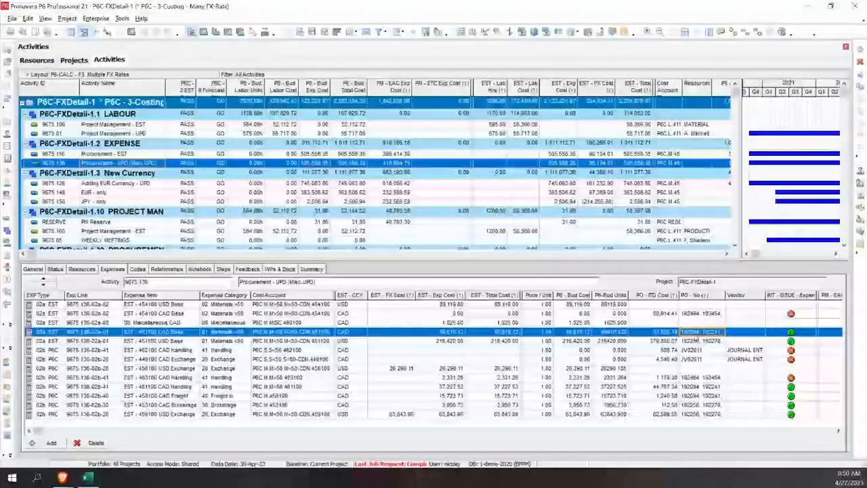
pyautogui.press('Down')
pyautogui.press('Down')
pyautogui.press('Down')
pyautogui.press('Down')
pyautogui.press('Down')
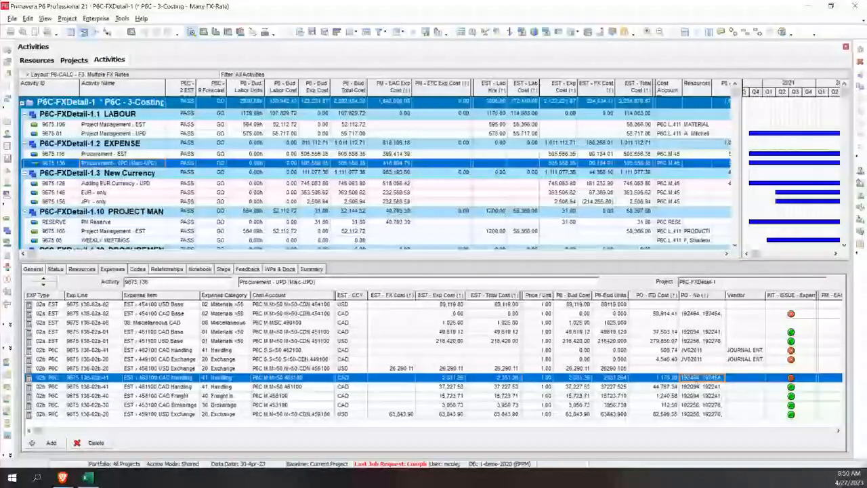
# Step: Examine the PM - EAC Exp Cost and PM - ETC Exp Cost columns of the Procurement - UPD expenses
pyautogui.click(838, 432)
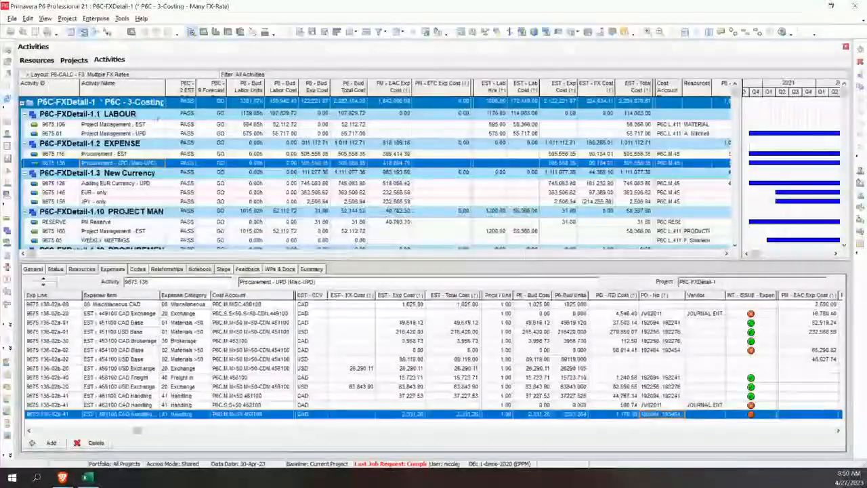
pyautogui.click(839, 430)
pyautogui.click(838, 431)
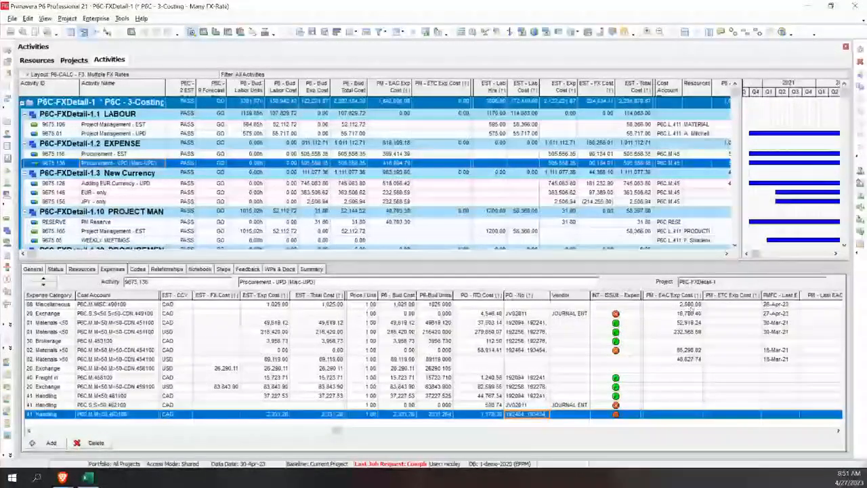
pyautogui.click(726, 342)
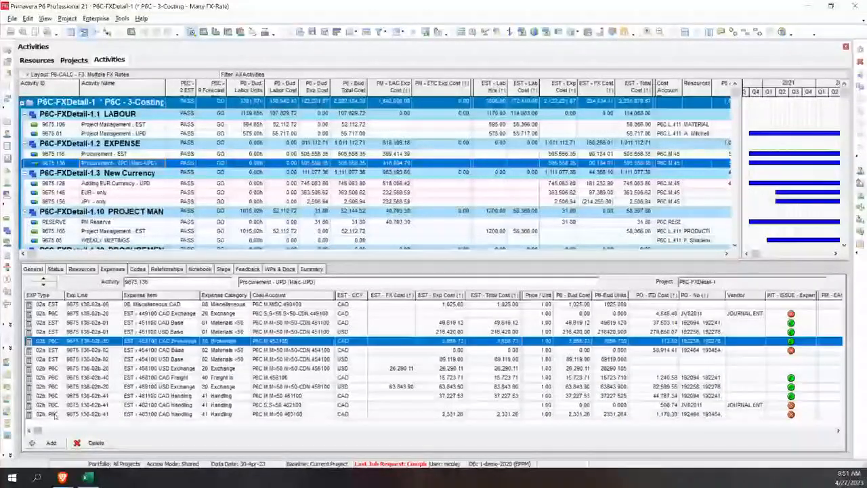
# Step: Sort the Procurement - UPD expenses by EXP Type and examine the PM - EAC and PM - ETC Exp Cost fields of 451100 USD Base
pyautogui.click(49, 296)
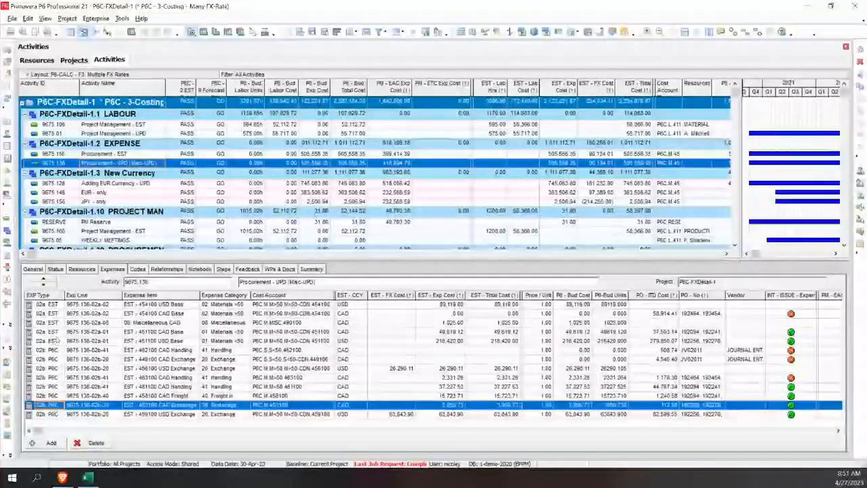
pyautogui.click(58, 341)
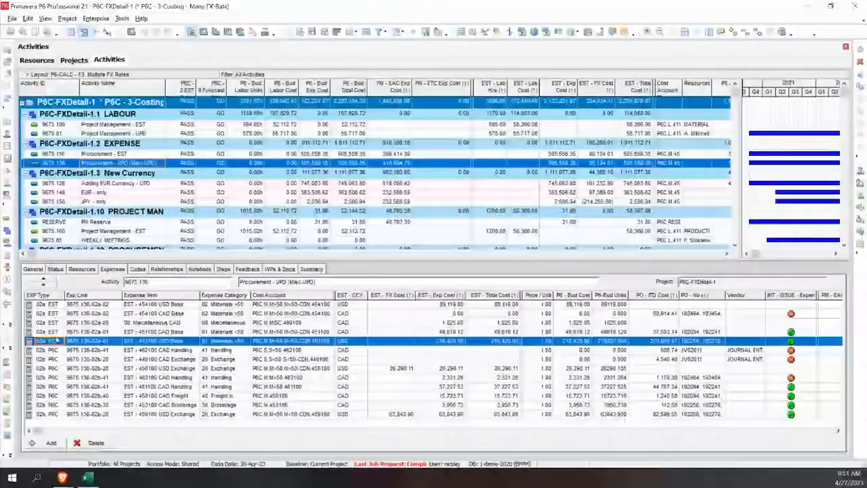
pyautogui.press('Right')
pyautogui.press('Right')
pyautogui.press('Right')
pyautogui.press('Right')
pyautogui.press('Right')
pyautogui.press('Right')
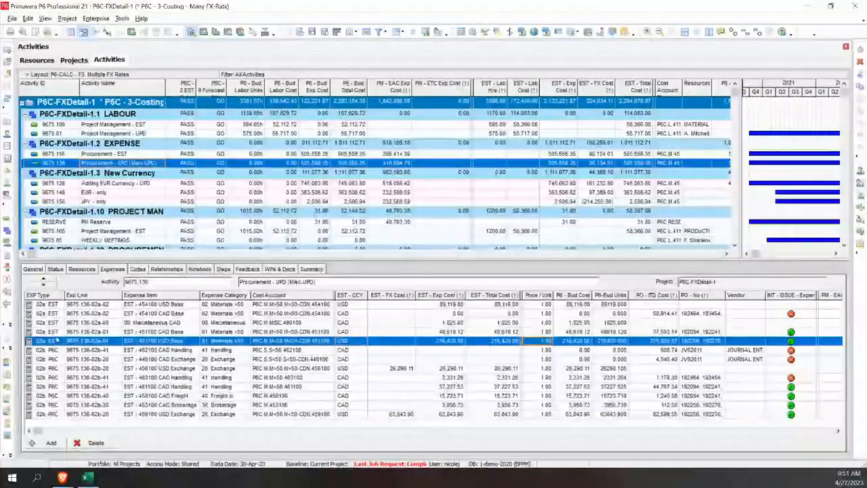
pyautogui.press('Right')
pyautogui.press('Right')
pyautogui.press('Right')
pyautogui.press('Right')
pyautogui.press('Right')
pyautogui.press('Right')
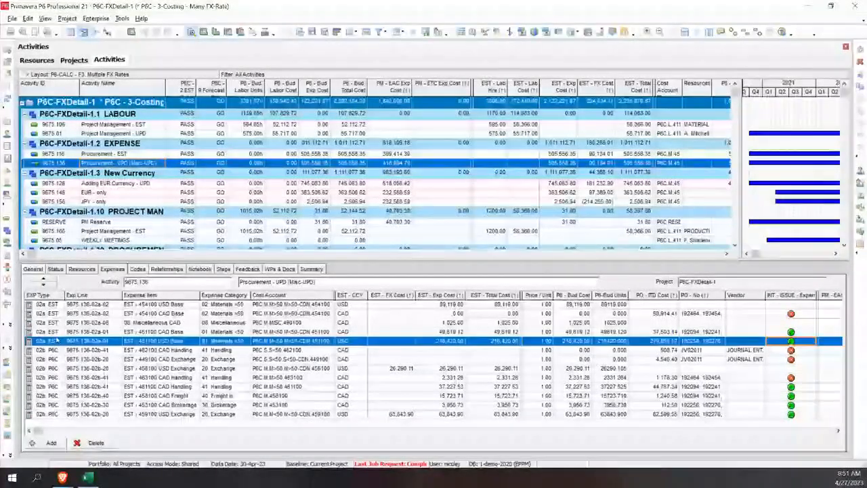
pyautogui.press('Right')
pyautogui.press('Right')
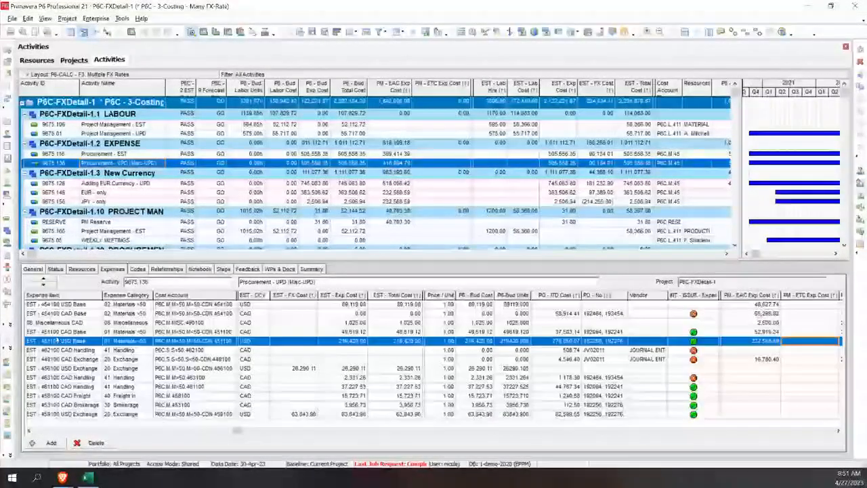
pyautogui.press('Right')
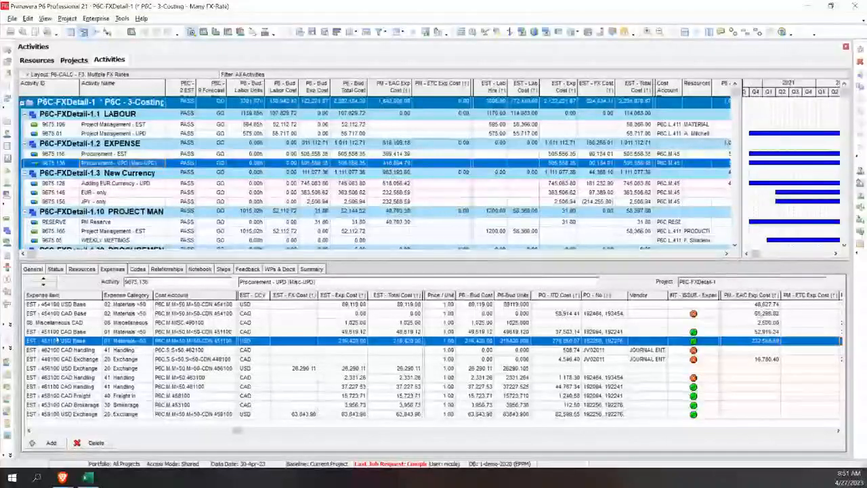
pyautogui.press('Left')
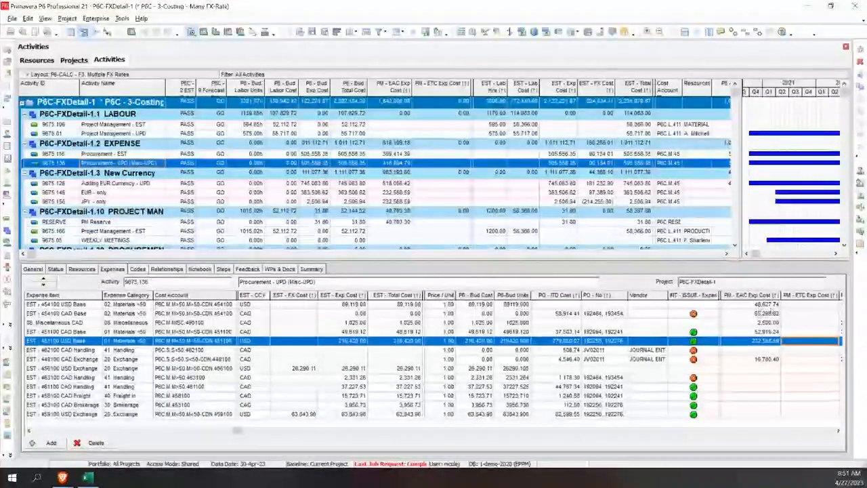
# Step: Replace the PM - EAC Exp Cost of the 454100 USD Base line with a PM - ETC Exp Cost of 500,000 and refresh the data
pyautogui.click(762, 305)
pyautogui.click(768, 306)
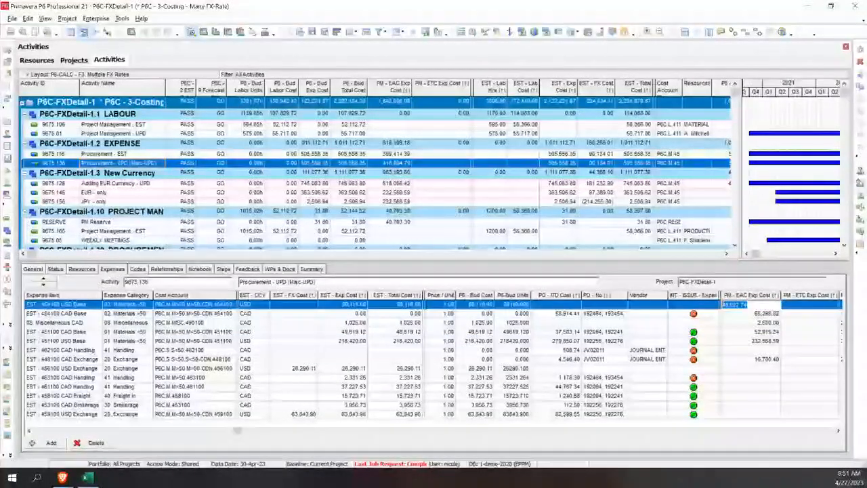
pyautogui.press('Delete')
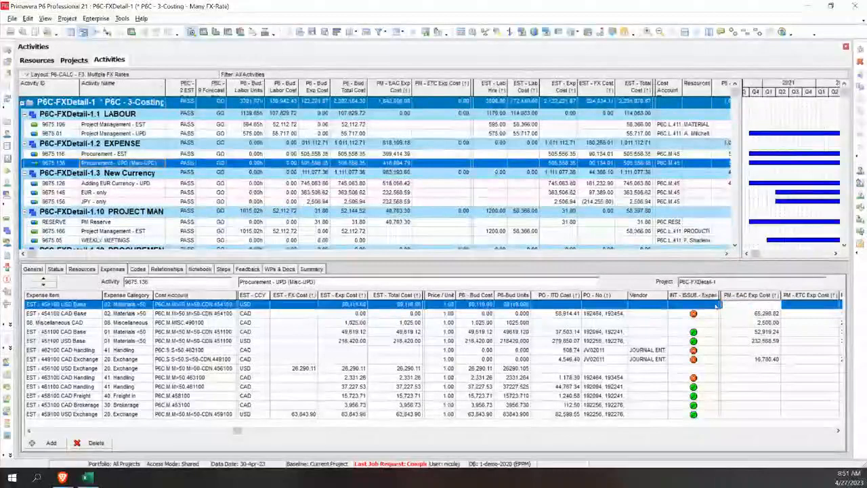
pyautogui.click(803, 306)
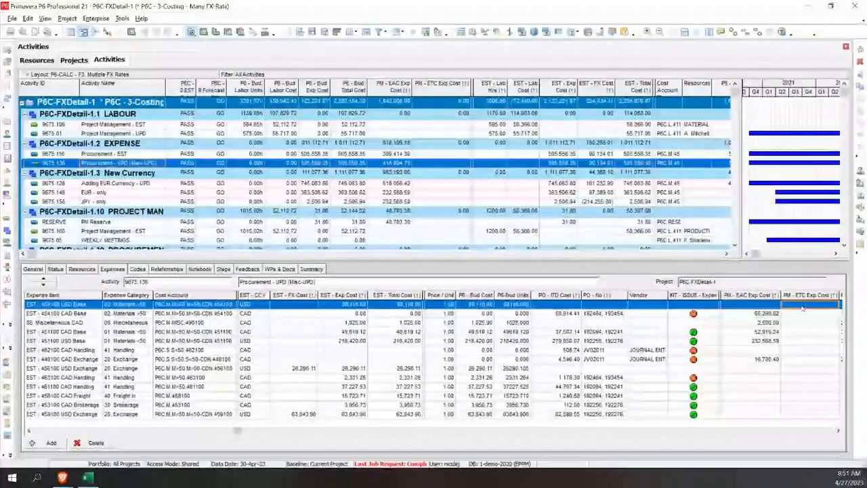
pyautogui.write('500000')
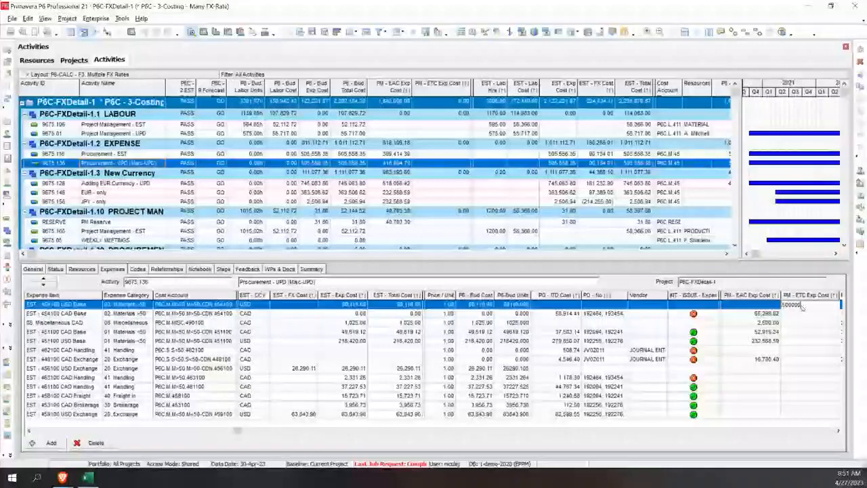
pyautogui.press('Return')
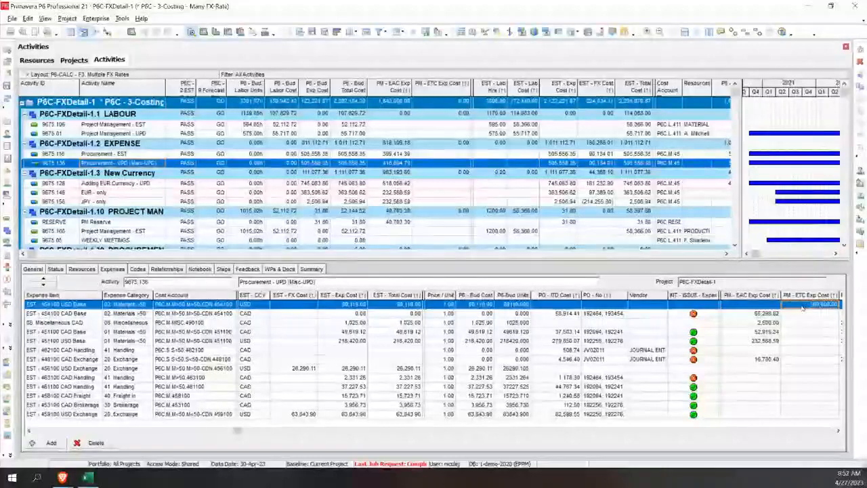
pyautogui.click(7, 99)
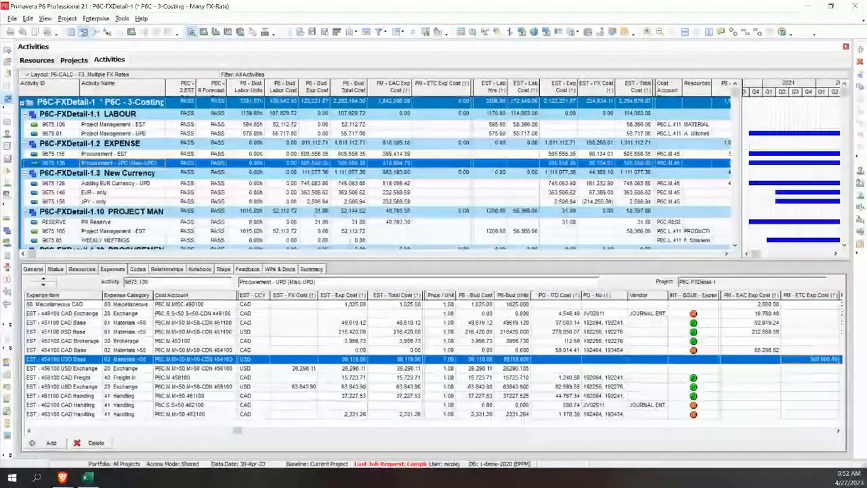
pyautogui.press('F5')
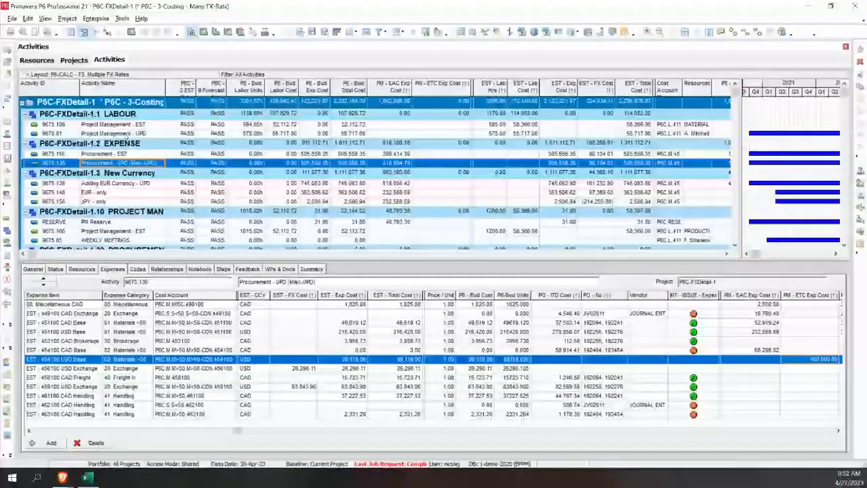
# Step: Show the resource assignments of activity Project Management - UPD sorted by Role
pyautogui.click(127, 135)
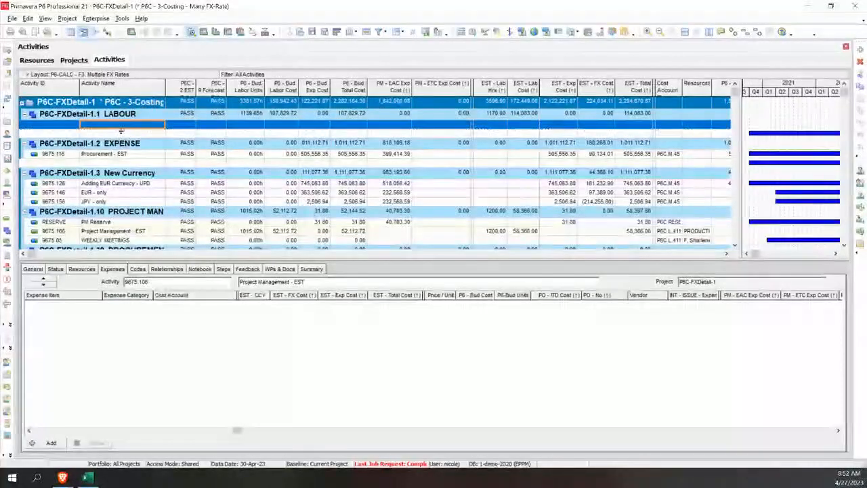
pyautogui.click(82, 269)
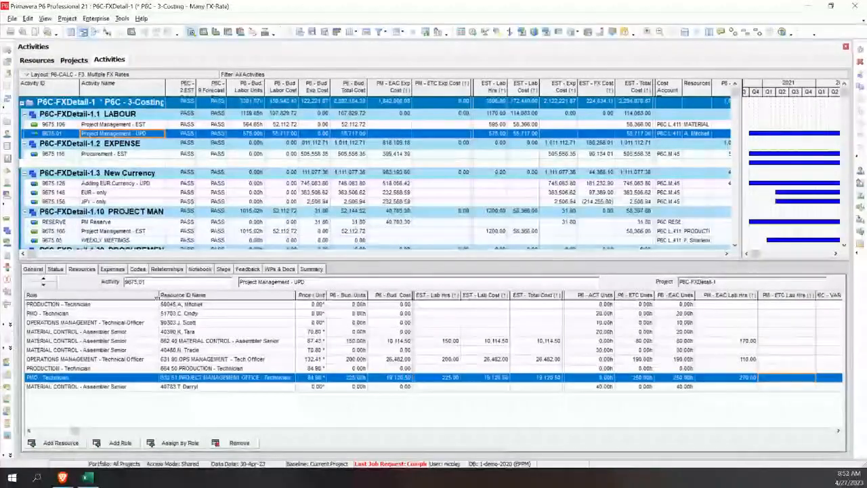
pyautogui.click(113, 297)
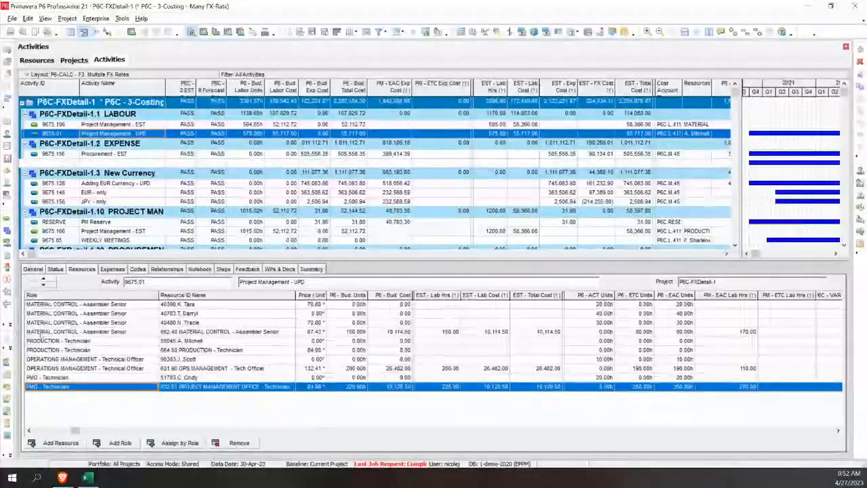
# Step: Review the P6 - ETC Units and PM - EAC Lab Hrs of the Material Control and OPS Management resources and the activity's EST - Lab Hrs
pyautogui.click(115, 332)
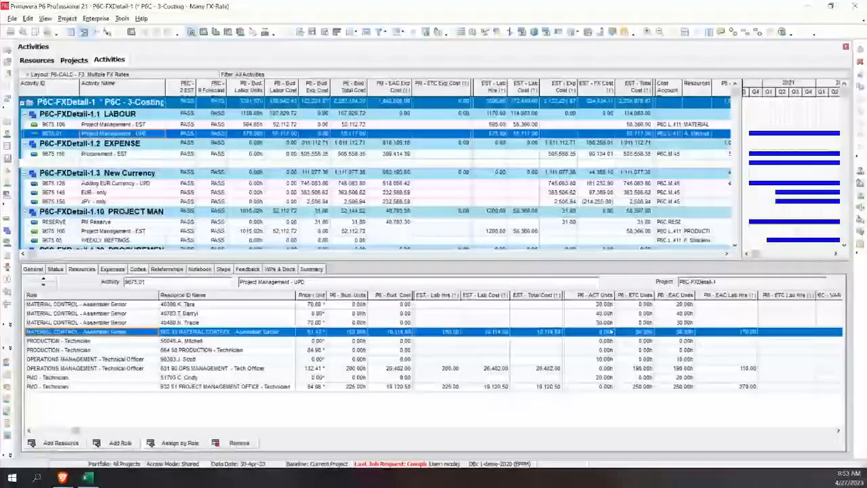
pyautogui.click(637, 335)
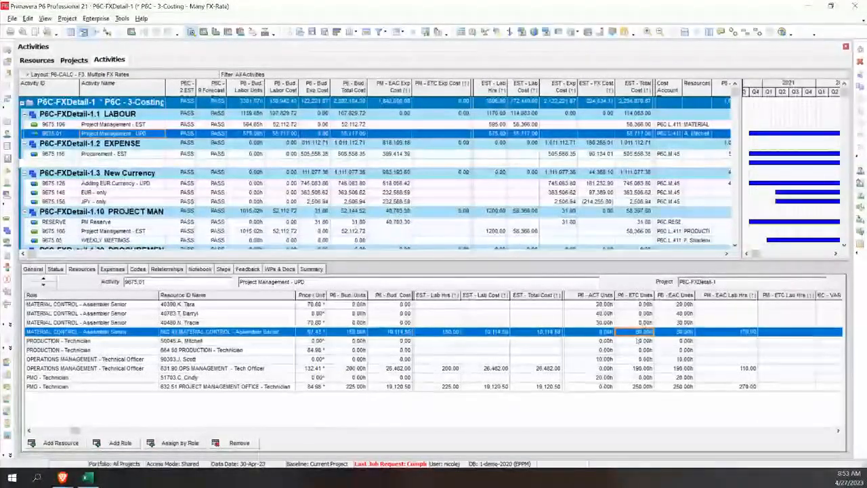
pyautogui.click(745, 368)
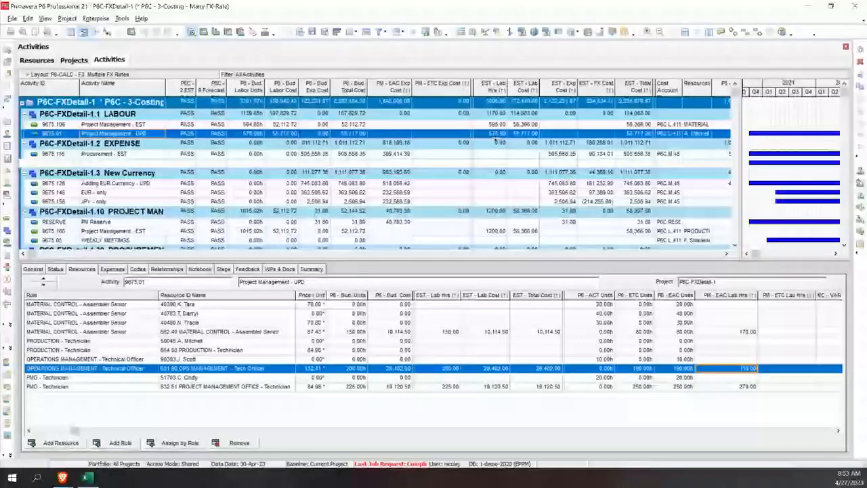
pyautogui.click(495, 135)
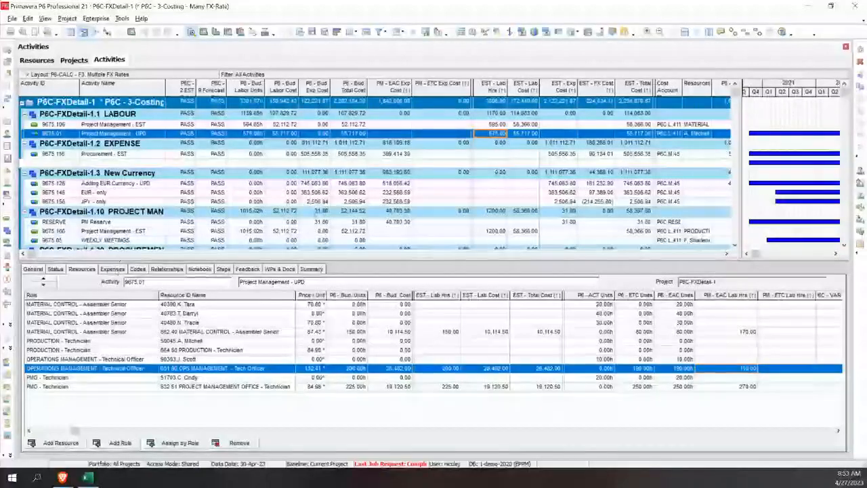
# Step: Show the expenses of Procurement - UPD (Misc-UPD) and examine the budget units and PM - EAC Exp Cost of the Miscellaneous CAD line
pyautogui.click(112, 269)
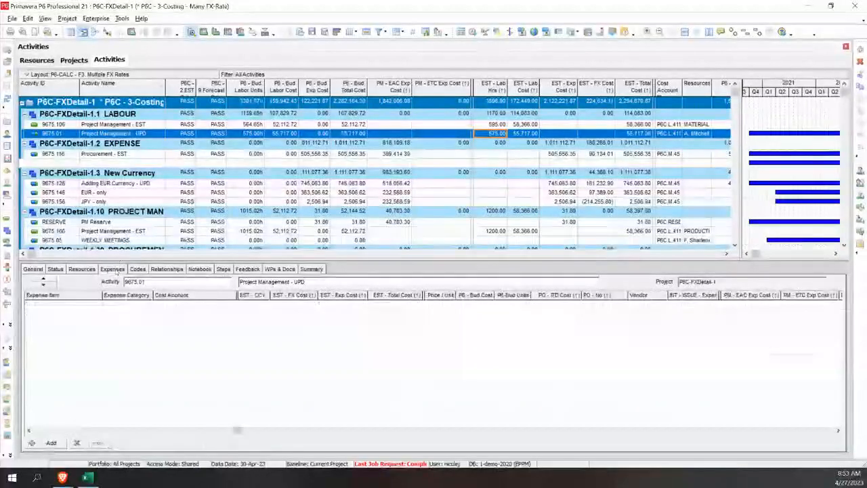
pyautogui.click(113, 155)
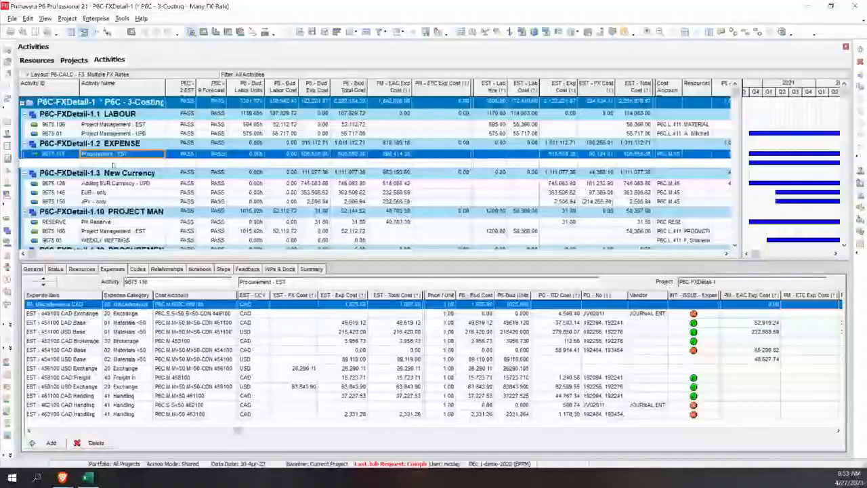
pyautogui.click(113, 161)
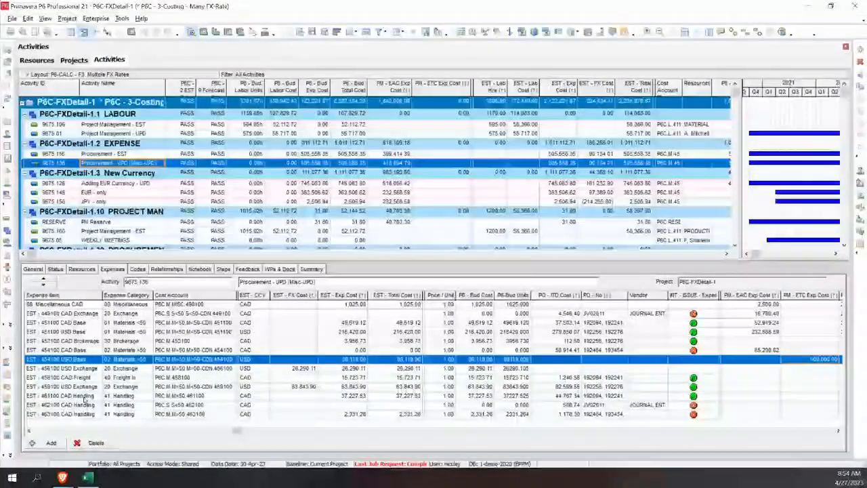
pyautogui.click(68, 305)
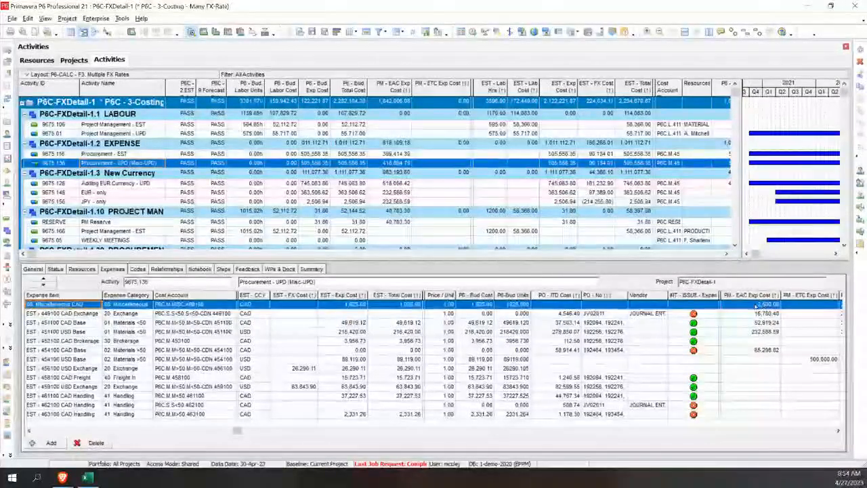
pyautogui.click(515, 305)
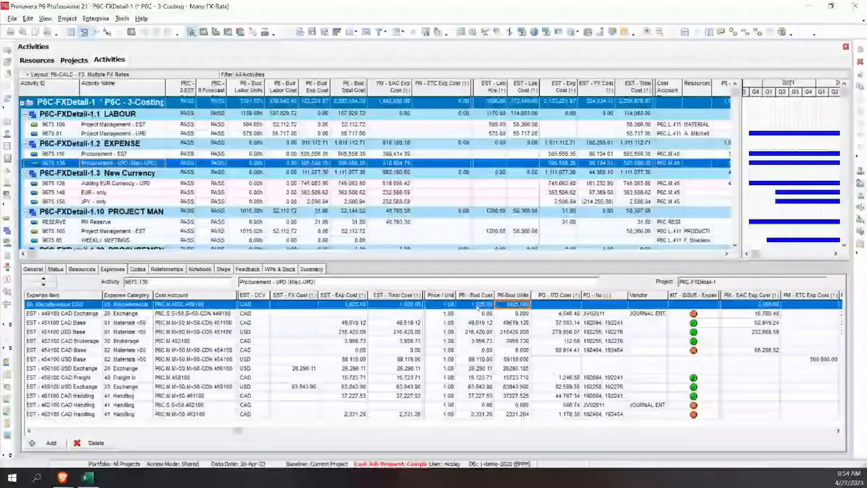
pyautogui.click(739, 307)
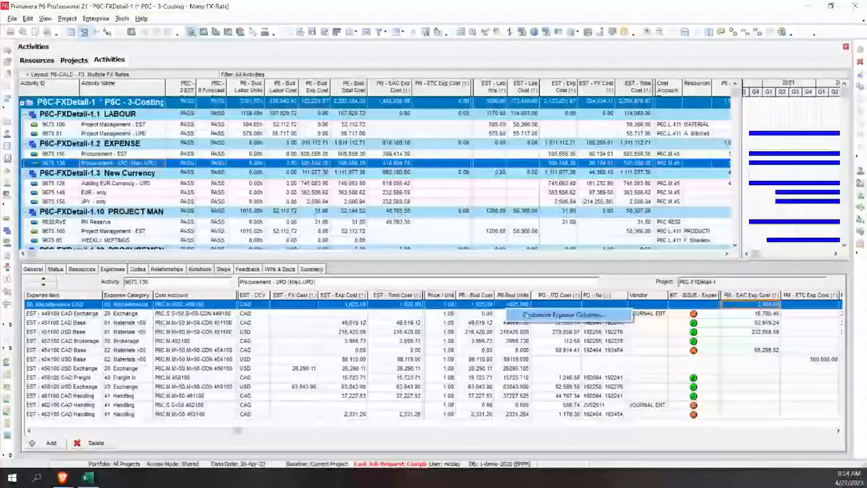
# Step: Compare the P6 actual and EAC costs of the Miscellaneous CAD and 449100 CAD Exchange lines with their PM forecast and PO - ITD Cost
pyautogui.hscroll(10, 778, 435)
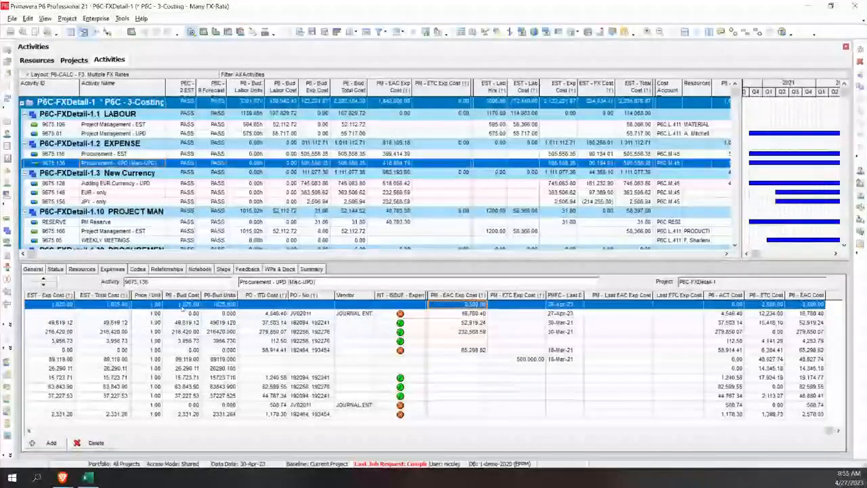
pyautogui.click(742, 305)
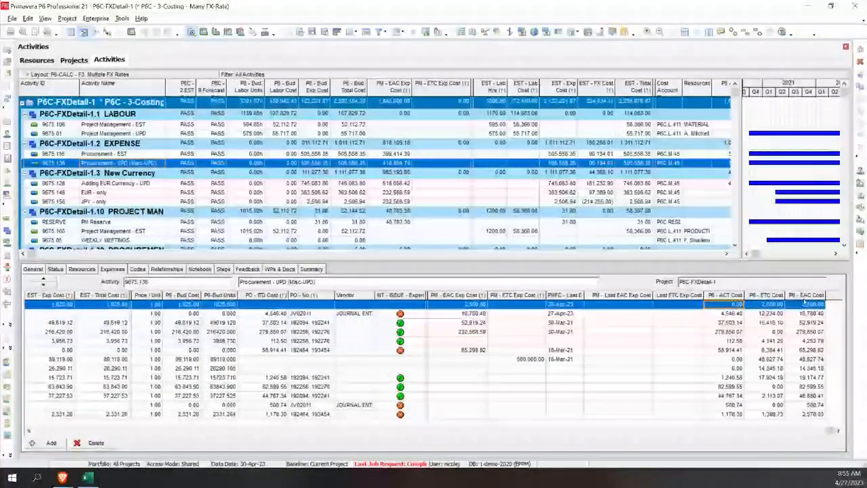
pyautogui.click(806, 314)
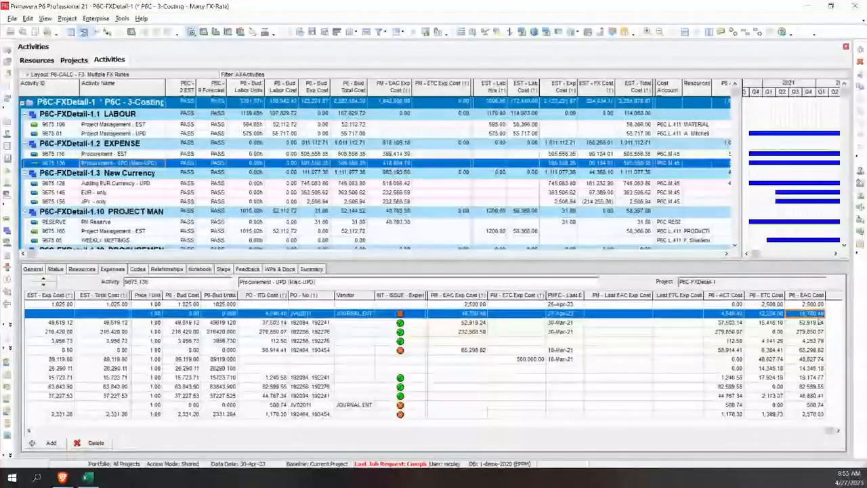
pyautogui.click(729, 315)
pyautogui.click(265, 313)
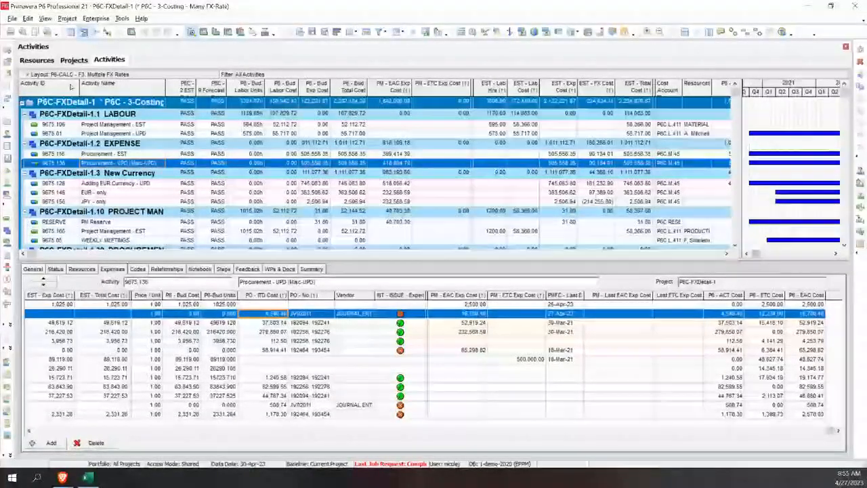
# Step: Apply the layout P6-CALC - F4. Forecast to the activities while keeping the layout list open
pyautogui.click(41, 75)
pyautogui.click(154, 102)
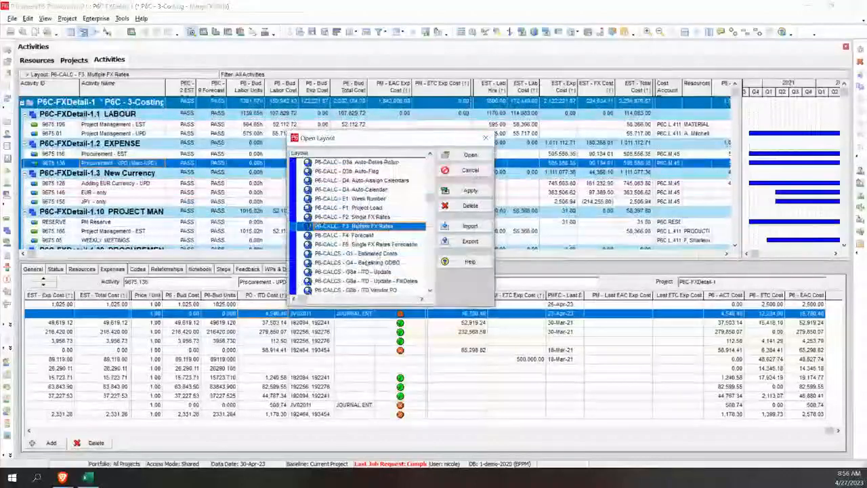
pyautogui.click(382, 235)
pyautogui.click(471, 191)
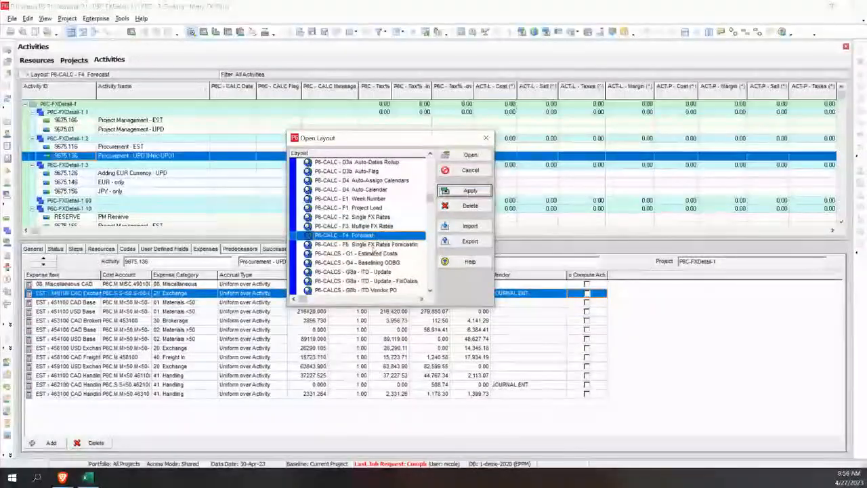
# Step: Preview the layouts P6-CALC - F5. Single FX Rates Forecasting, P6-CALCS - G1 - Estimated Costs and P6-CALC - F4. Forecast on the activities
pyautogui.press('Down')
pyautogui.click(473, 192)
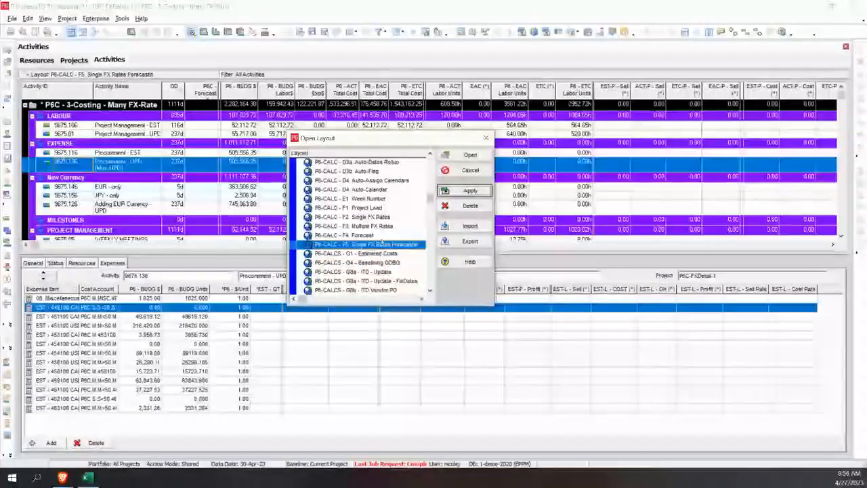
pyautogui.click(382, 255)
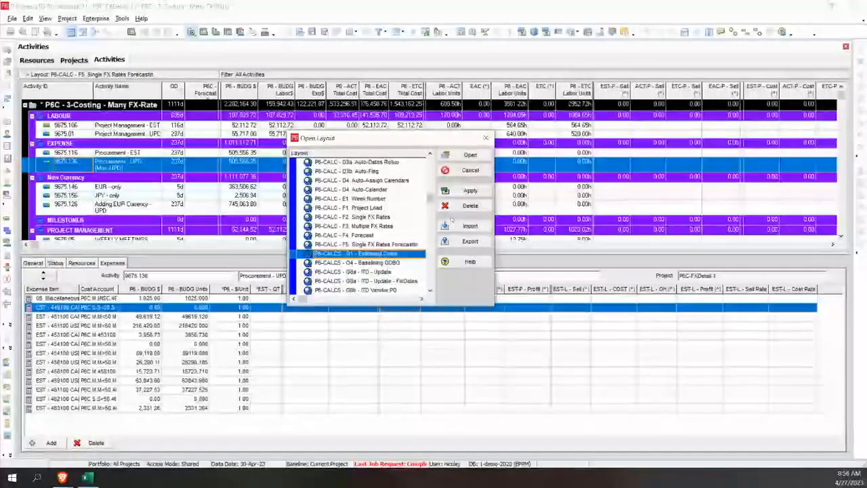
pyautogui.click(471, 191)
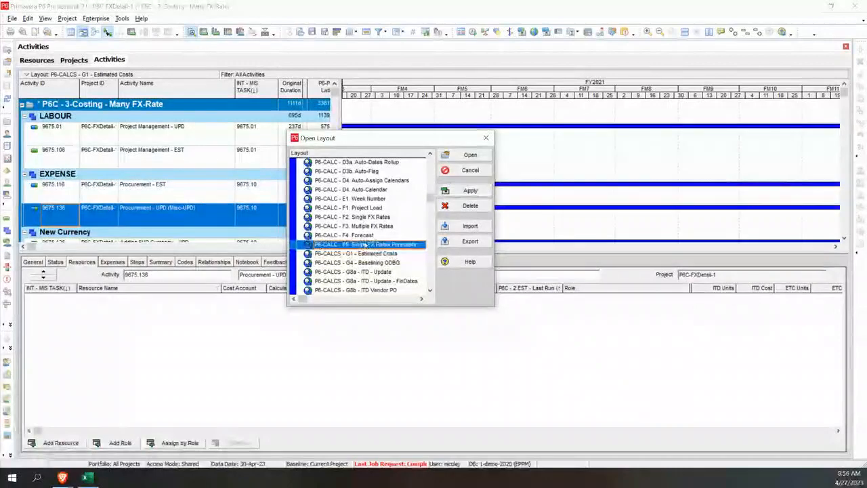
pyautogui.click(462, 192)
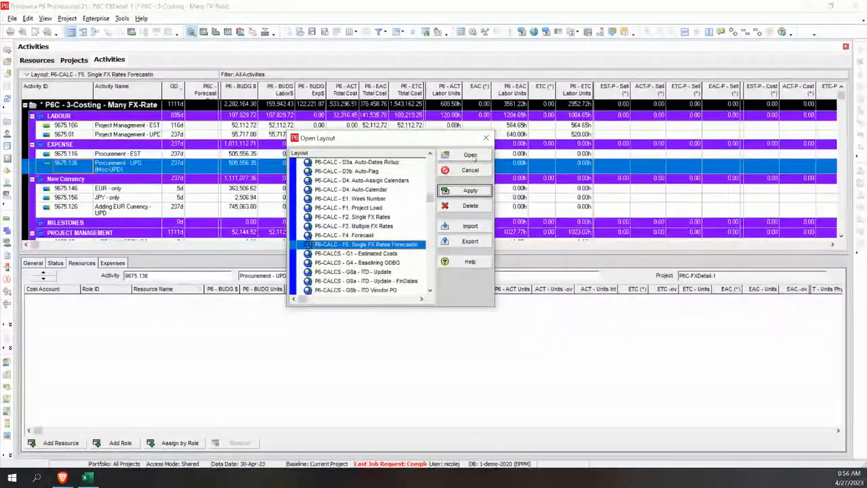
pyautogui.click(380, 235)
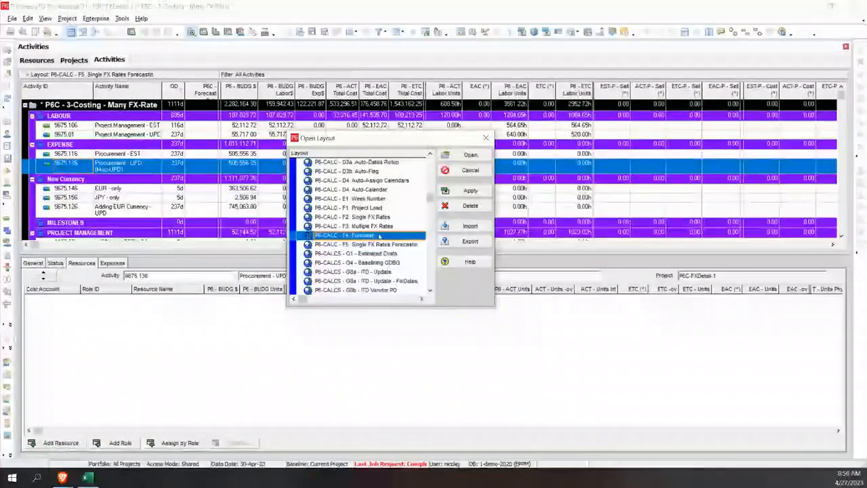
pyautogui.click(463, 192)
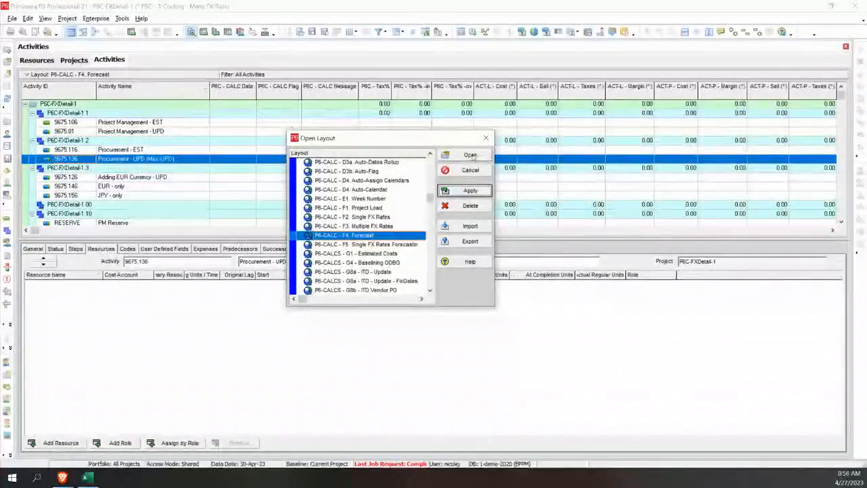
# Step: Open the layout P6-CALC - F3. Multiple FX Rates and review the forecast expense costs of Procurement - UPD (Misc-UPD)
pyautogui.press('Up')
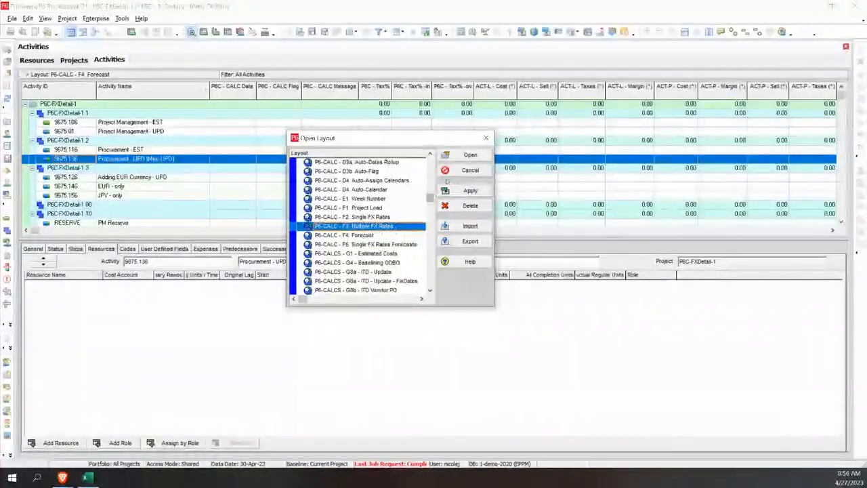
pyautogui.click(466, 192)
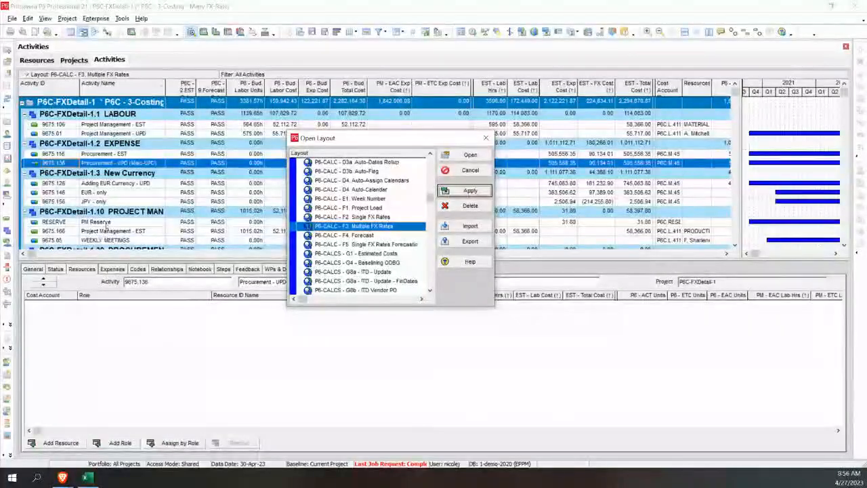
pyautogui.click(469, 155)
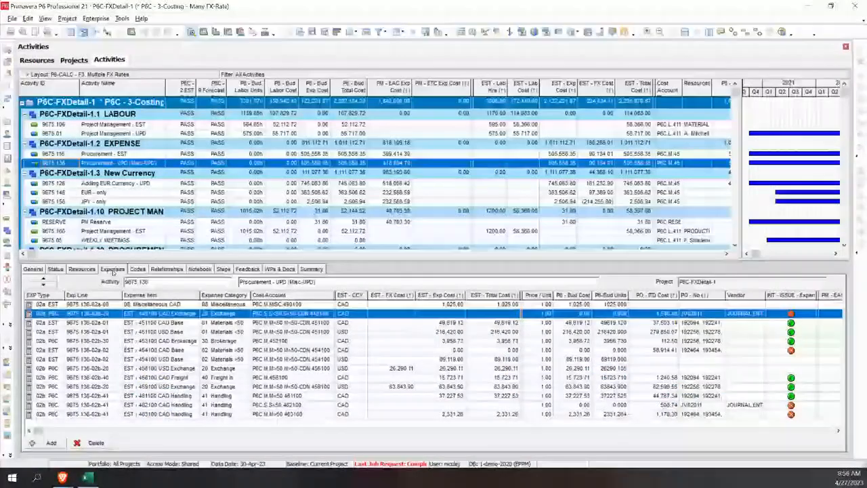
pyautogui.click(801, 433)
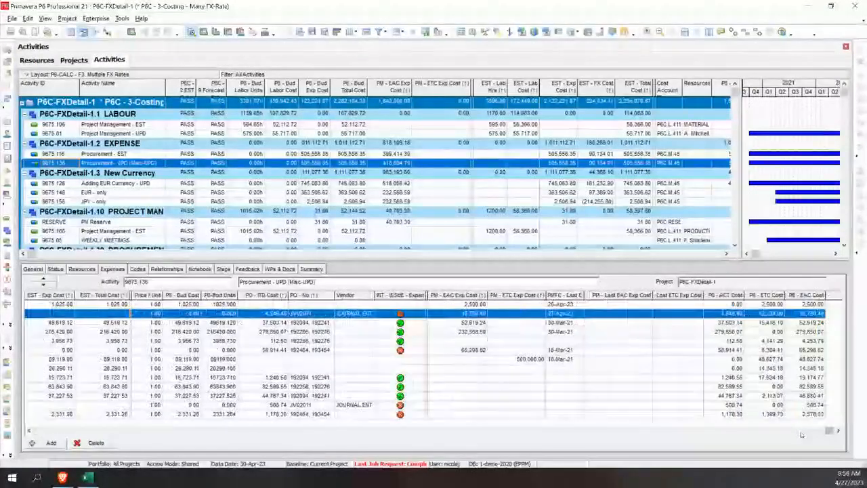
# Step: Show the variance and issue indicators of the Project Management - UPD resources and widen the INT - ISSUE - GL New column
pyautogui.click(82, 270)
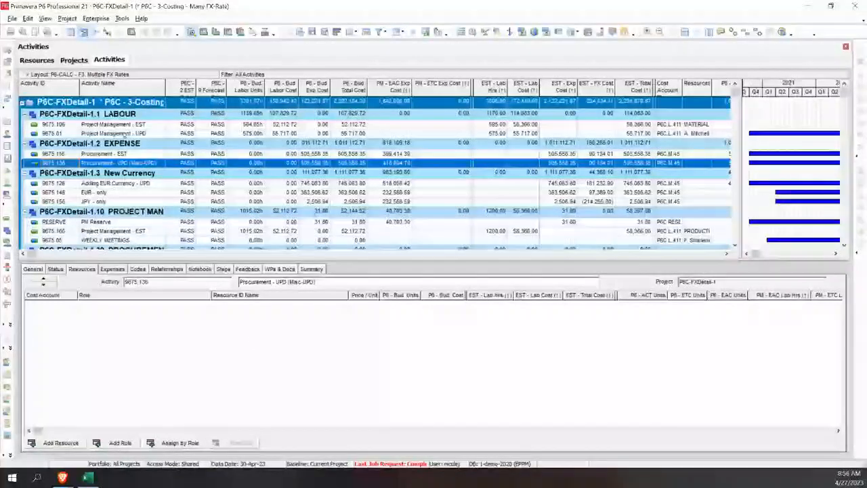
pyautogui.click(124, 134)
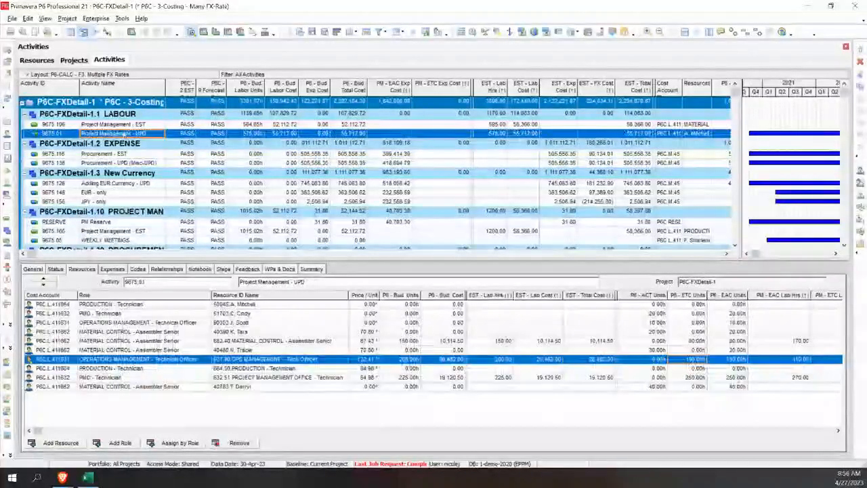
pyautogui.click(753, 431)
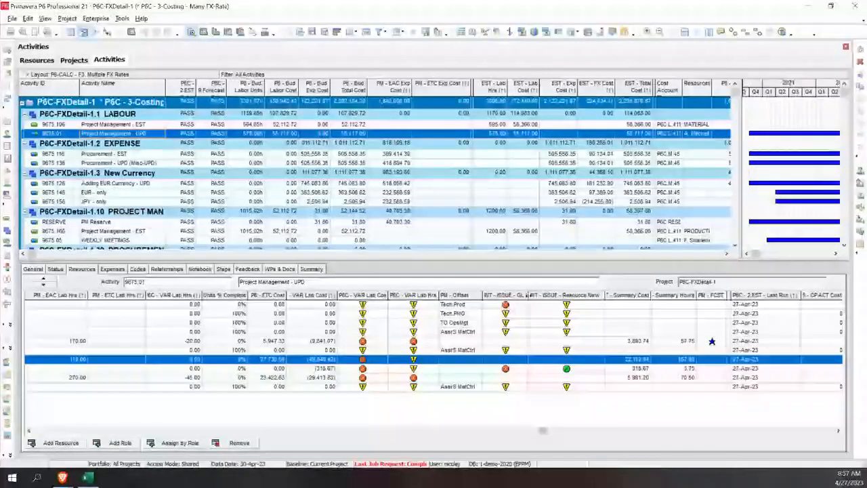
pyautogui.click(526, 304)
pyautogui.moveTo(527, 296); pyautogui.dragTo(538, 296)
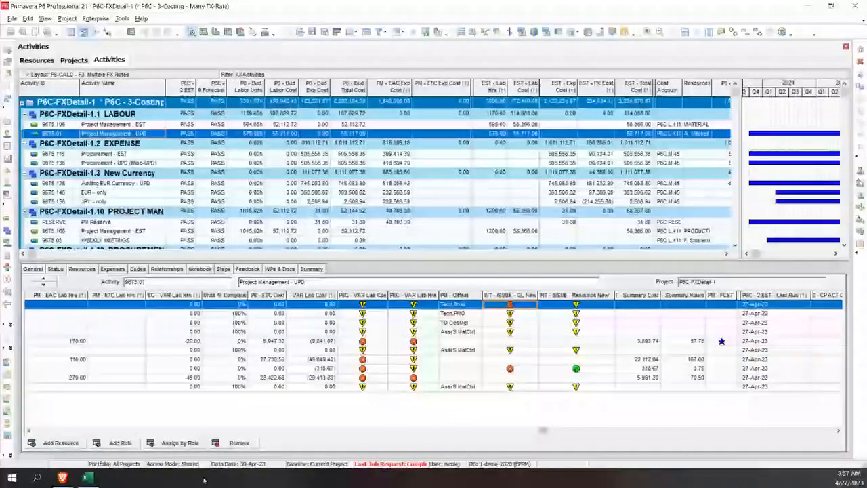
# Step: Switch to the P6-Calculator Costs report in Power BI and examine the period comparison and its Period 1 and Period 2 choices
pyautogui.moveTo(62, 478)
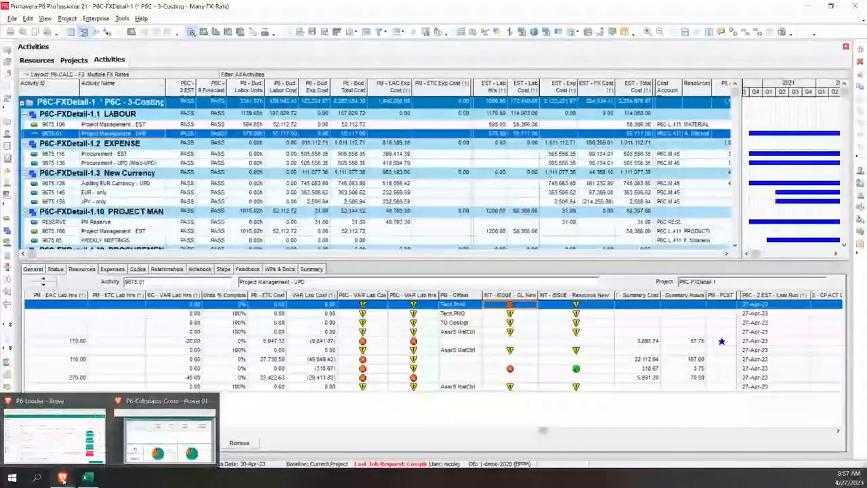
pyautogui.click(170, 434)
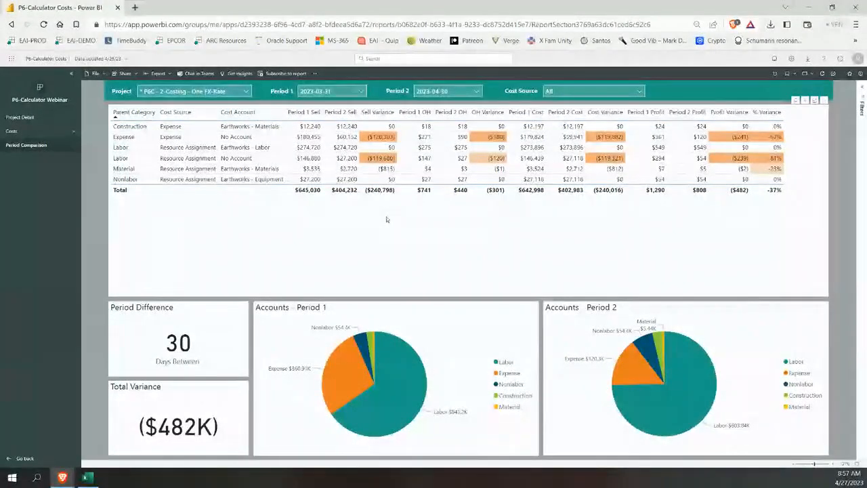
pyautogui.click(351, 92)
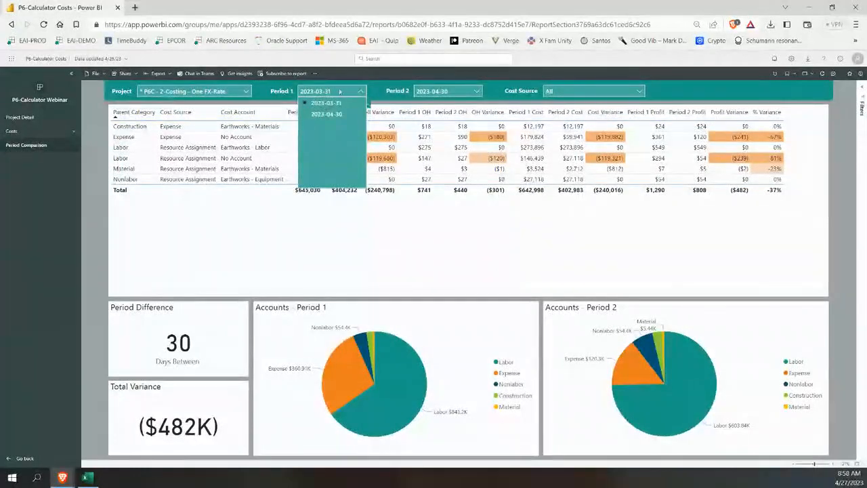
pyautogui.click(440, 94)
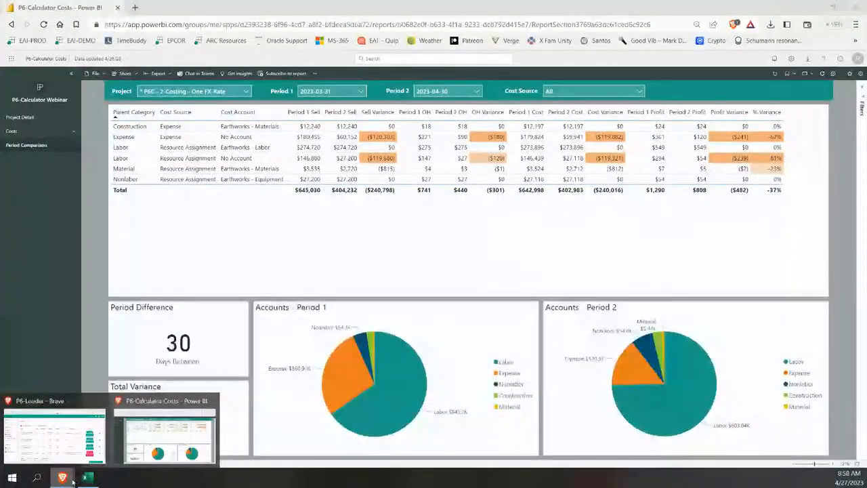
# Step: Switch back to Primavera P6 and bring up the list of saved layouts for the projects view
pyautogui.hotkey('alt', 'Tab')
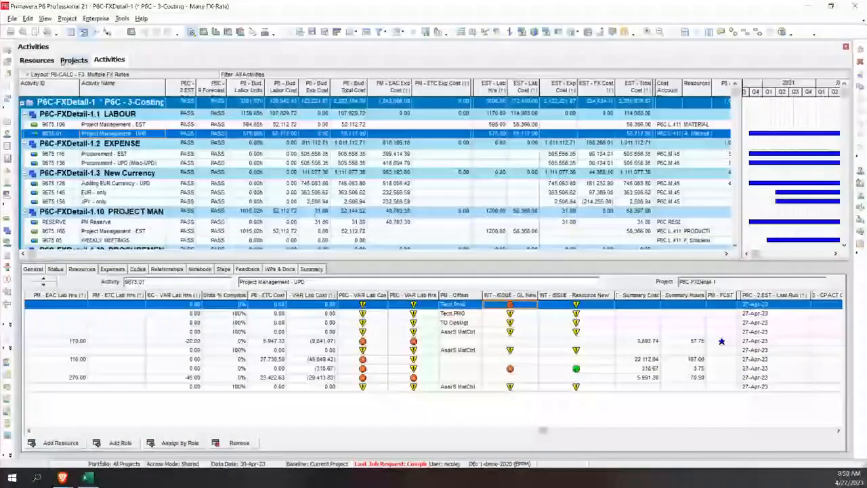
pyautogui.click(74, 60)
pyautogui.click(56, 76)
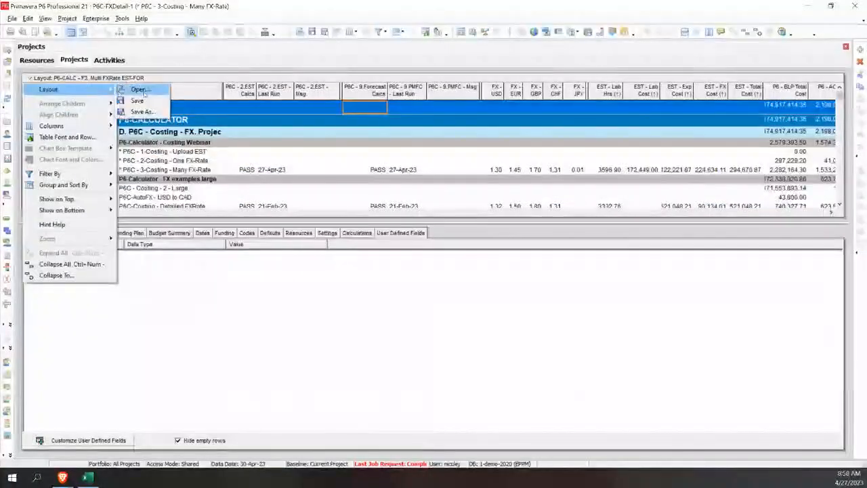
pyautogui.click(144, 105)
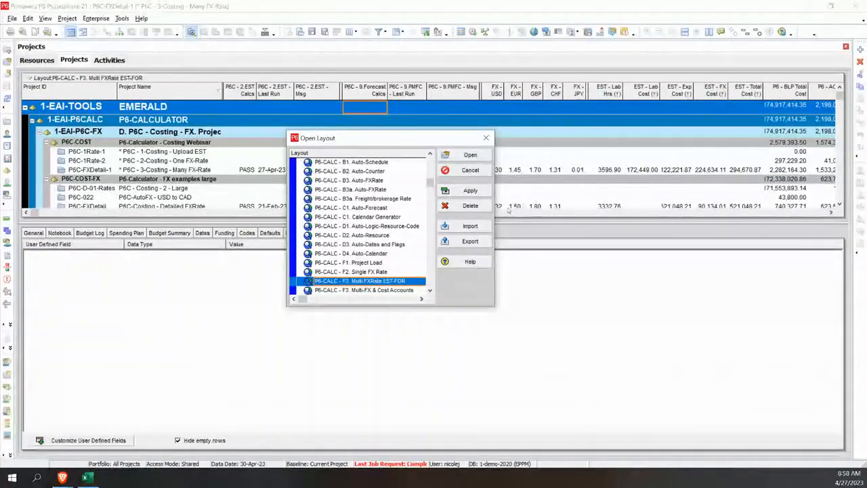
# Step: Search the layouts for "p6-reporter" and open P6-Reporter - P6 Snapshotting Process
pyautogui.hotkey('ctrl', 'f')
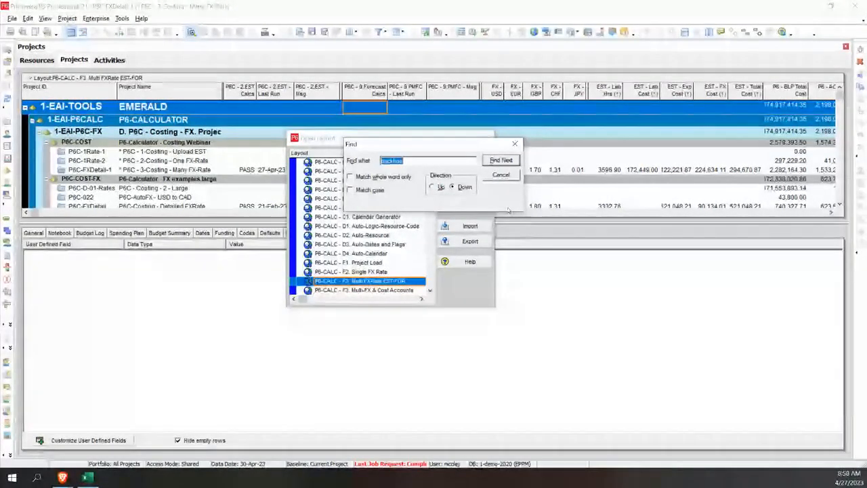
pyautogui.write('p6-rep')
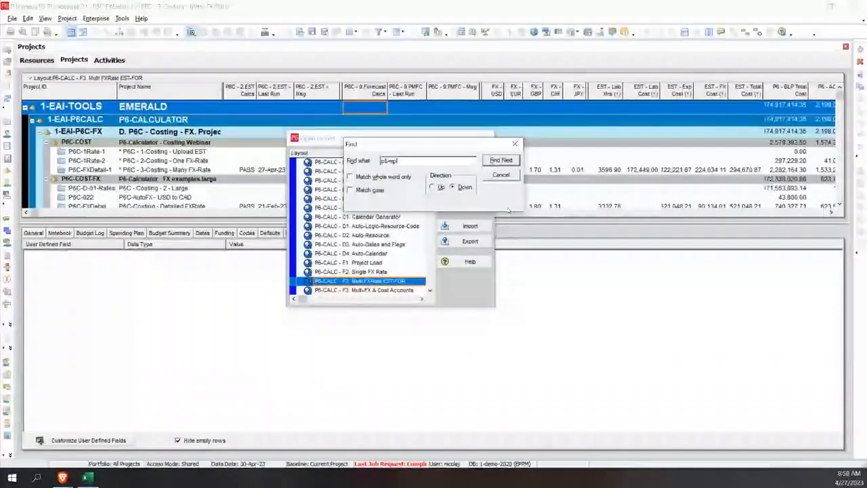
pyautogui.write('orter')
pyautogui.press('Return')
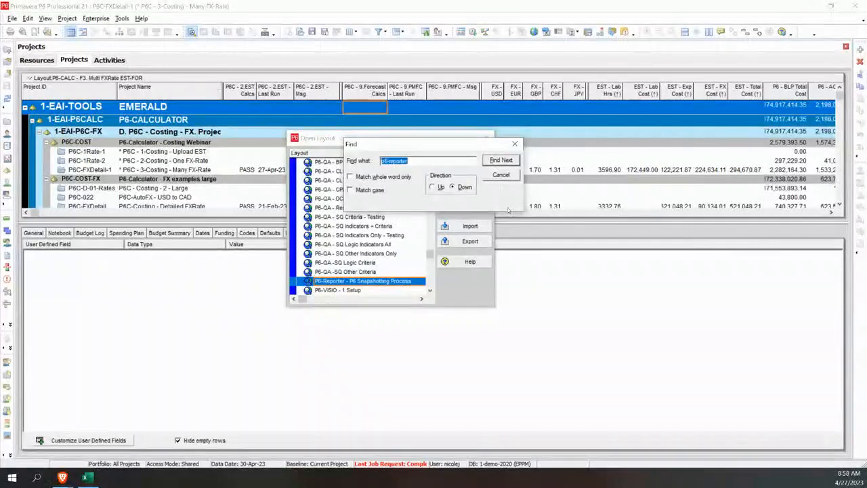
pyautogui.click(502, 177)
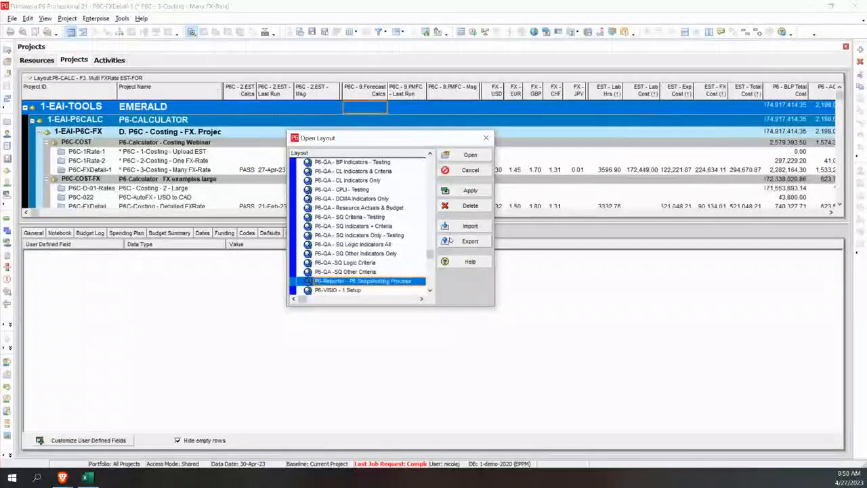
pyautogui.click(471, 191)
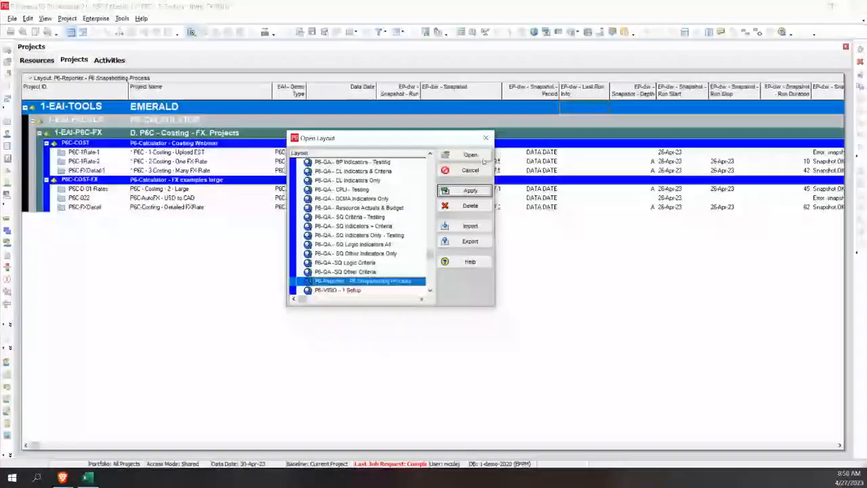
pyautogui.click(470, 155)
# Step: Set the data date of P6C-FXDetail-1 to 31-May-23 and schedule the project using its own data date
pyautogui.click(397, 171)
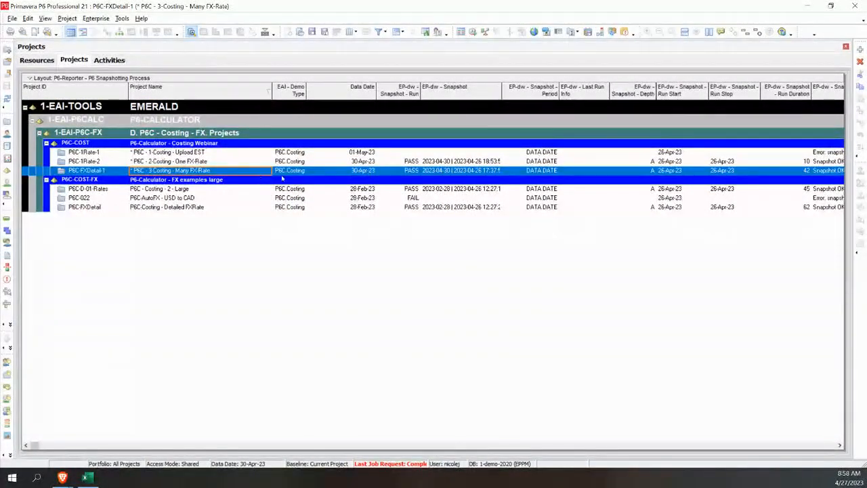
pyautogui.click(367, 170)
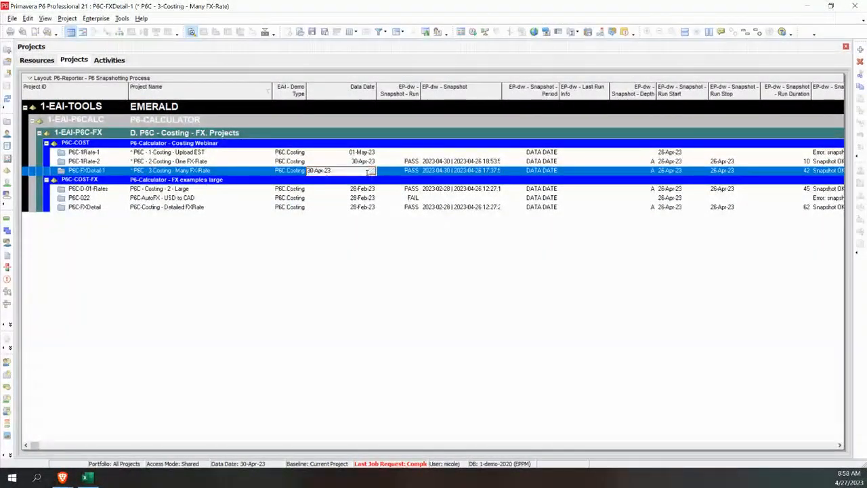
pyautogui.click(371, 172)
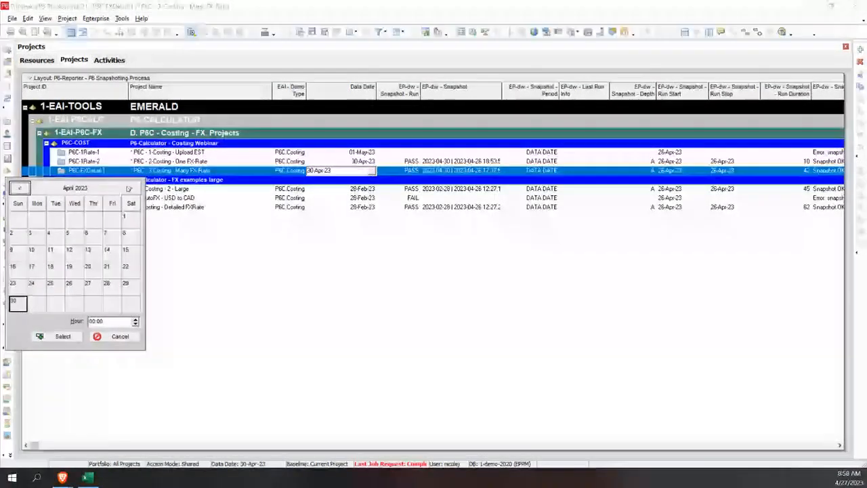
pyautogui.click(131, 188)
pyautogui.doubleClick(71, 285)
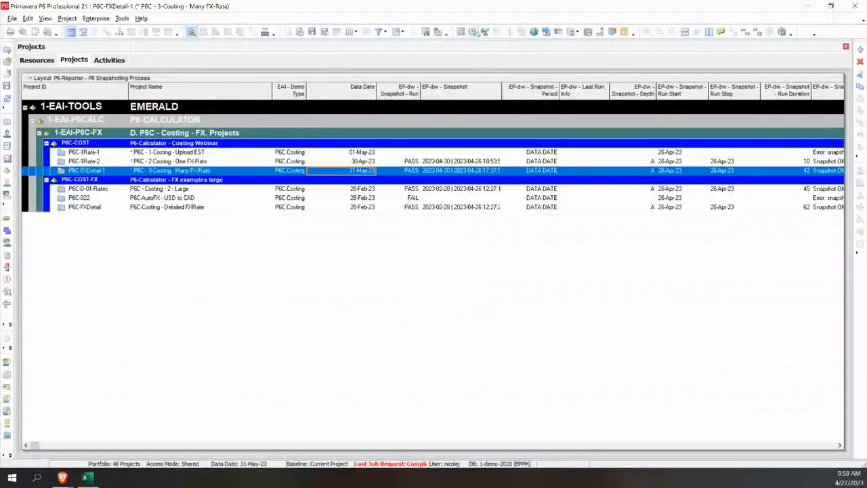
pyautogui.click(473, 32)
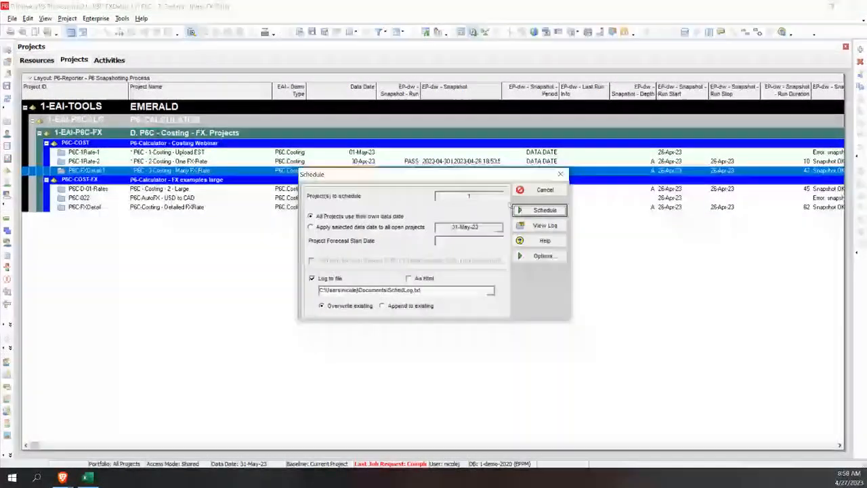
pyautogui.click(547, 210)
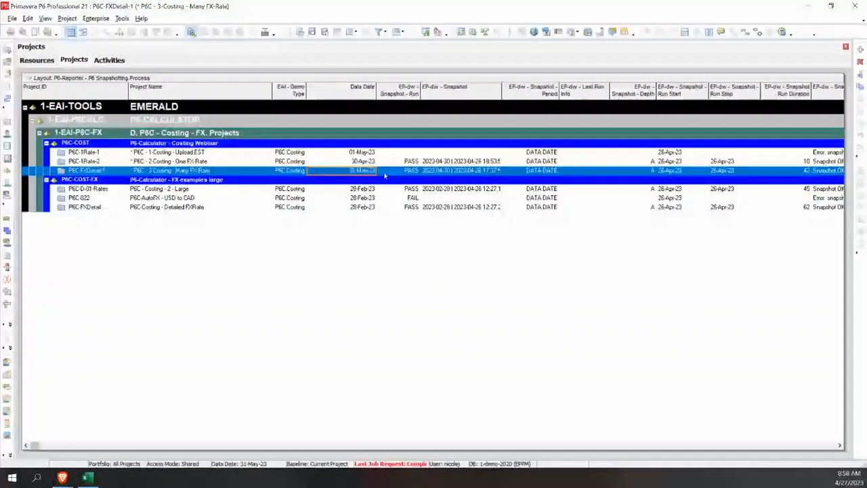
# Step: Set EP-dw - Snapshot - Run to GO for P6C-FXDetail-1 and refresh the project data
pyautogui.click(412, 171)
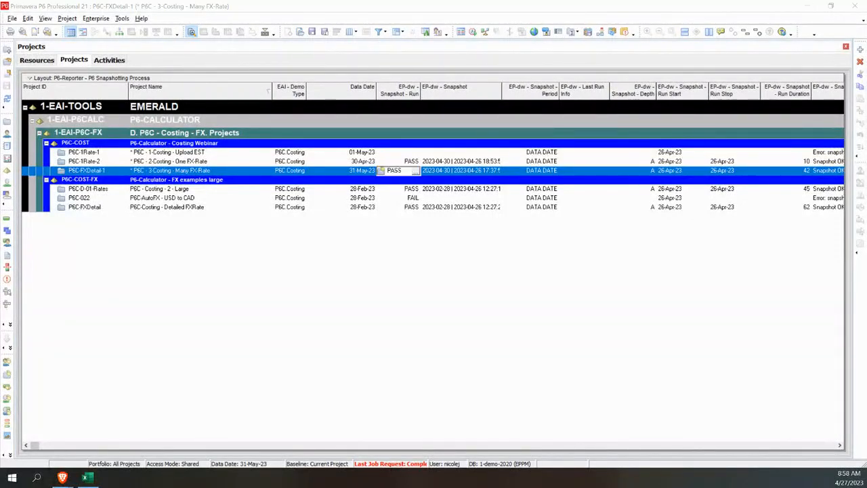
pyautogui.click(416, 171)
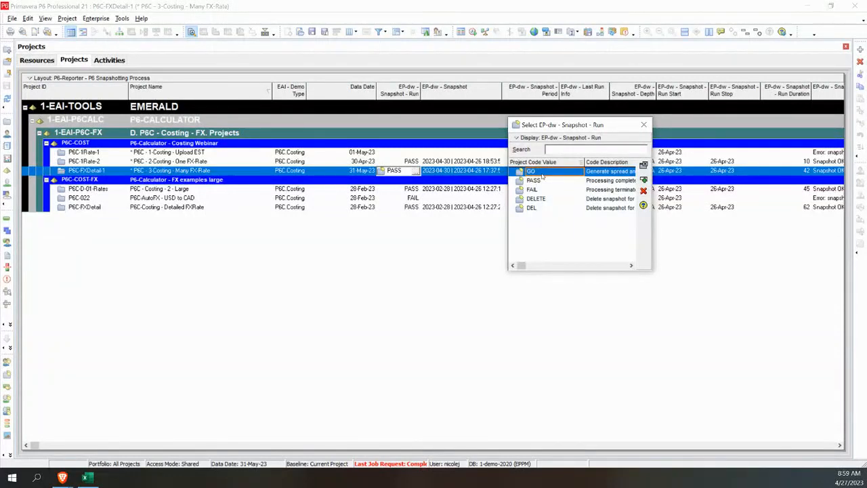
pyautogui.doubleClick(543, 174)
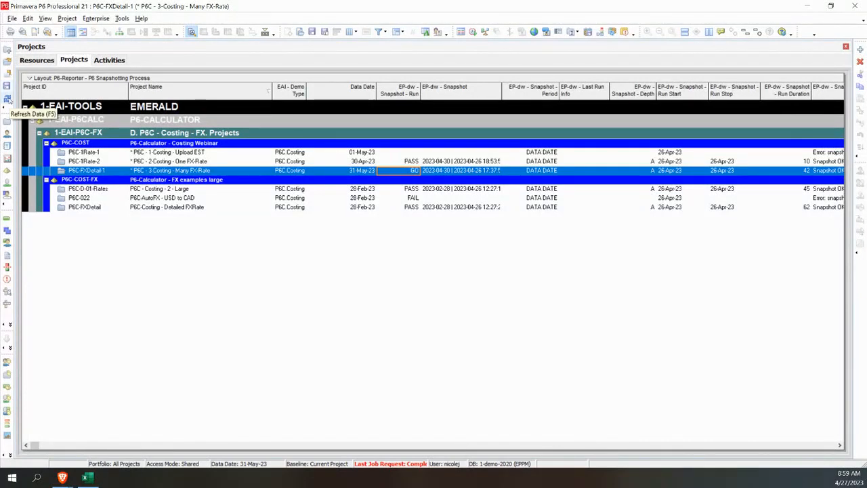
pyautogui.click(7, 99)
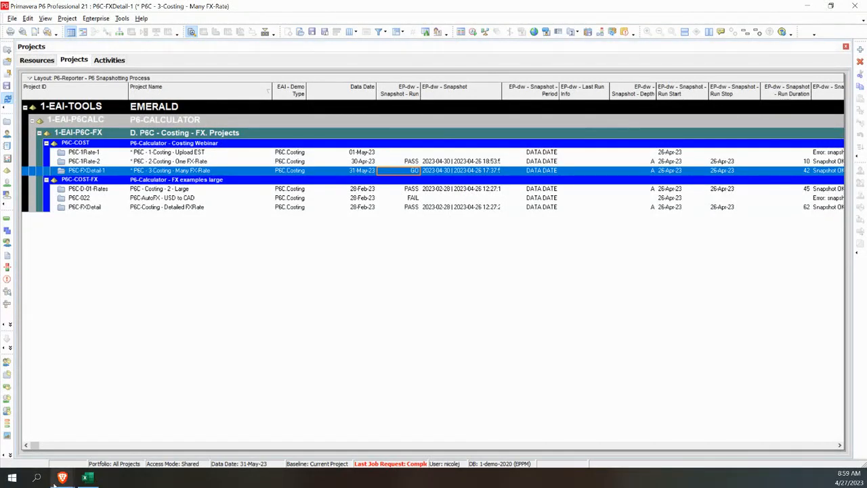
# Step: Switch to the P6-Calculator Costs report in Power BI and view its Period Comparison page
pyautogui.moveTo(61, 479)
pyautogui.click(166, 428)
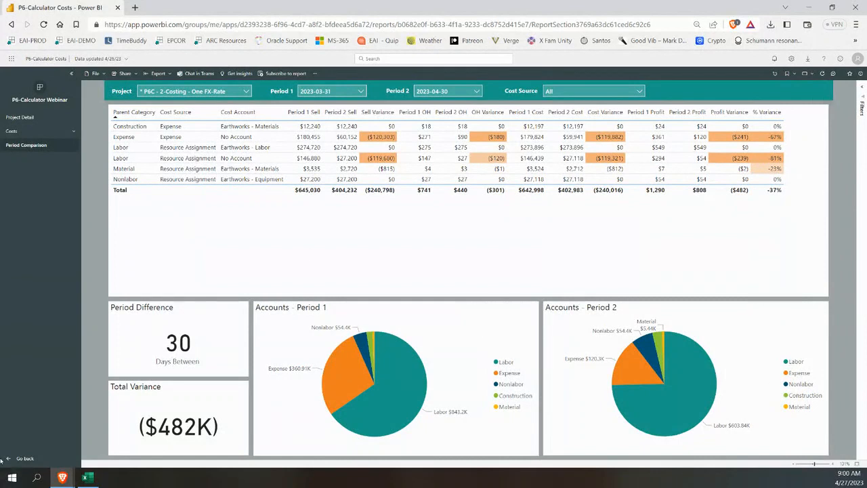
pyautogui.moveTo(61, 480)
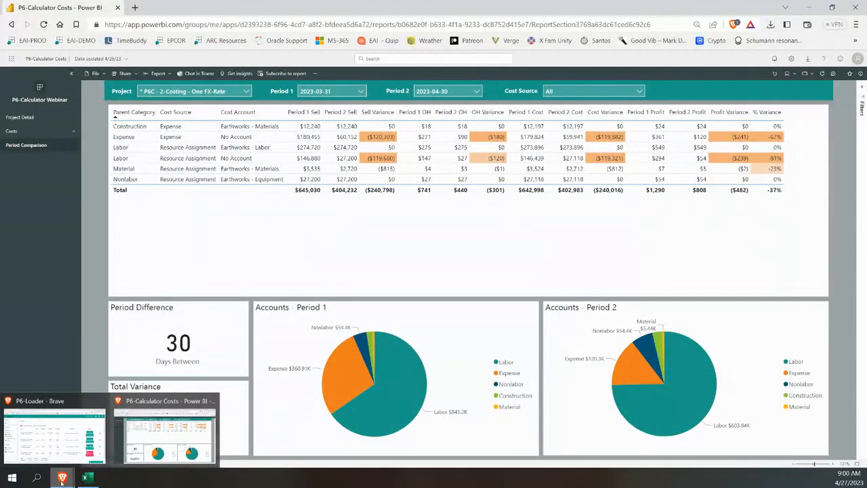